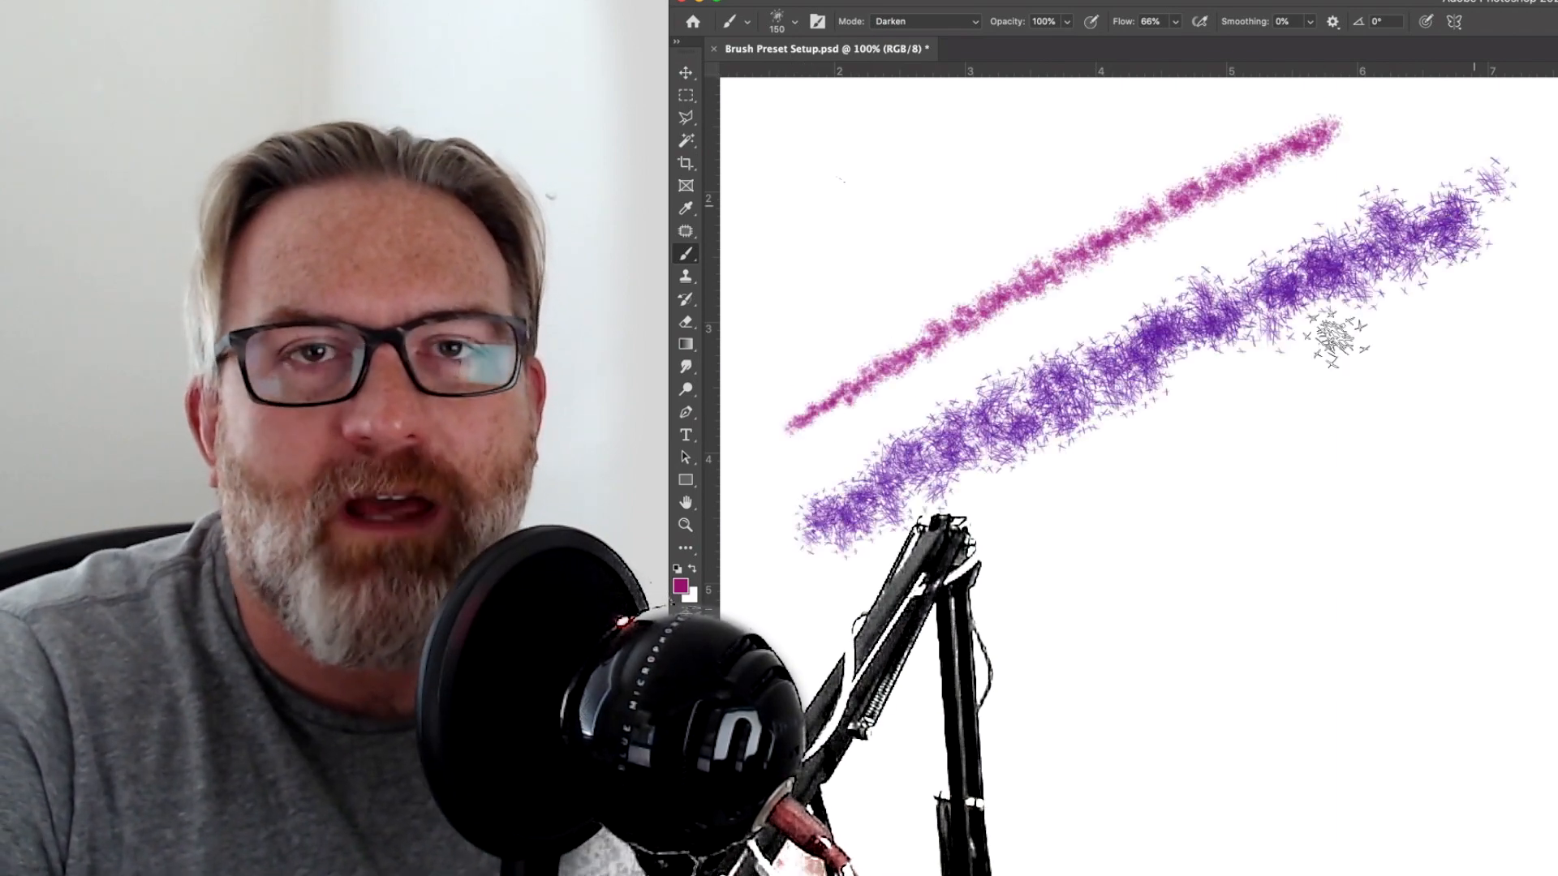
- Paint six sample multicolored magenta and red textured strokes with the custom scribble brush
{"action": "left_click_drag", "start_coordinate": [962, 593], "coordinate": [1555, 308]}
{"action": "left_click_drag", "start_coordinate": [921, 736], "coordinate": [1388, 490]}
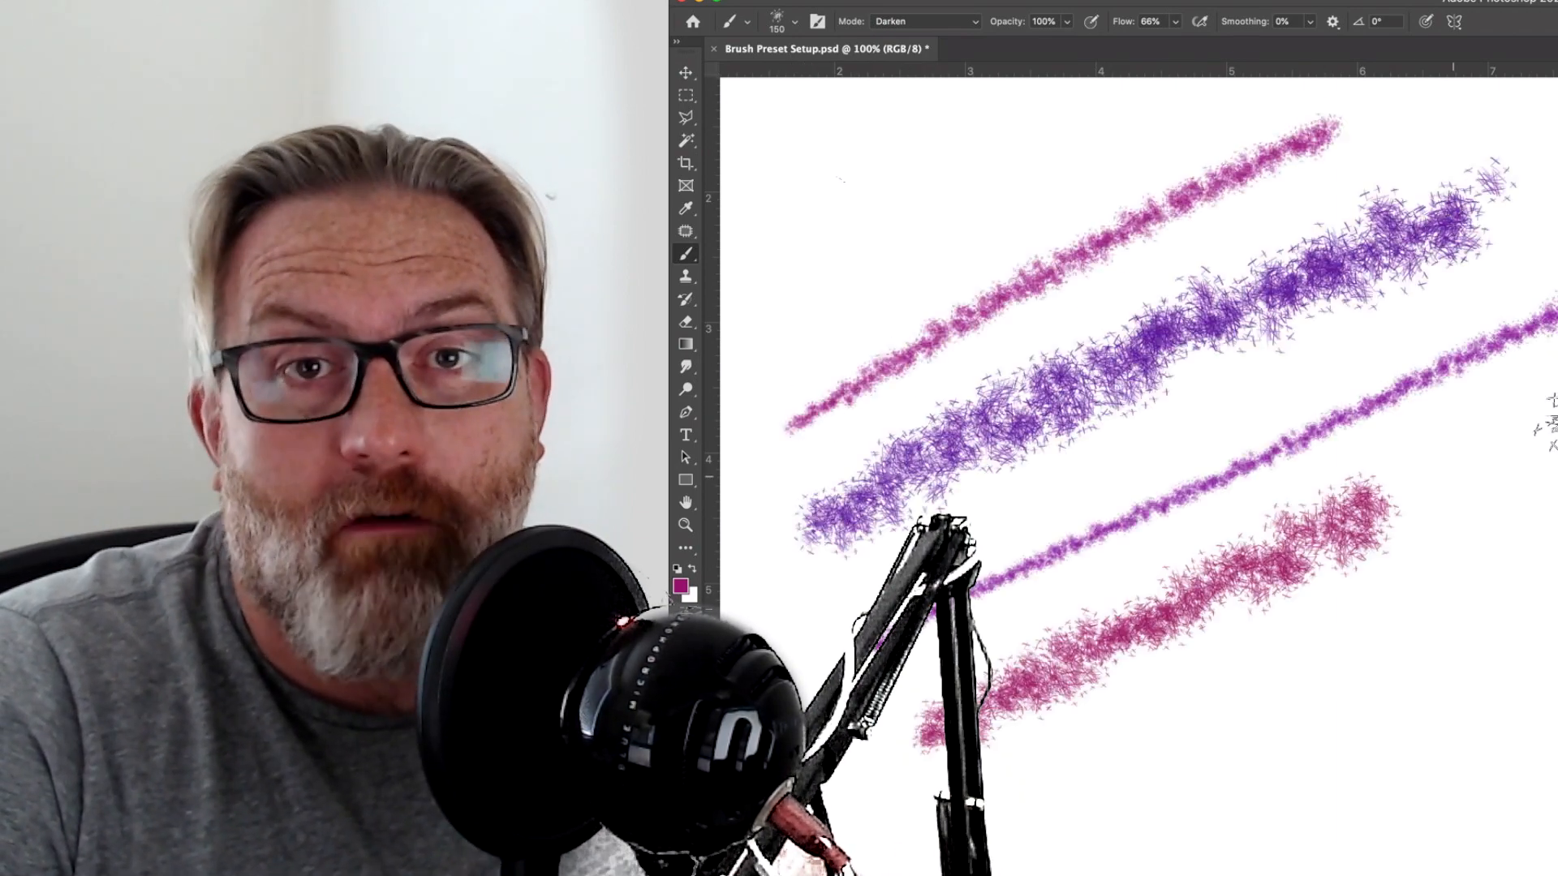
{"action": "left_click_drag", "start_coordinate": [980, 608], "coordinate": [1417, 359]}
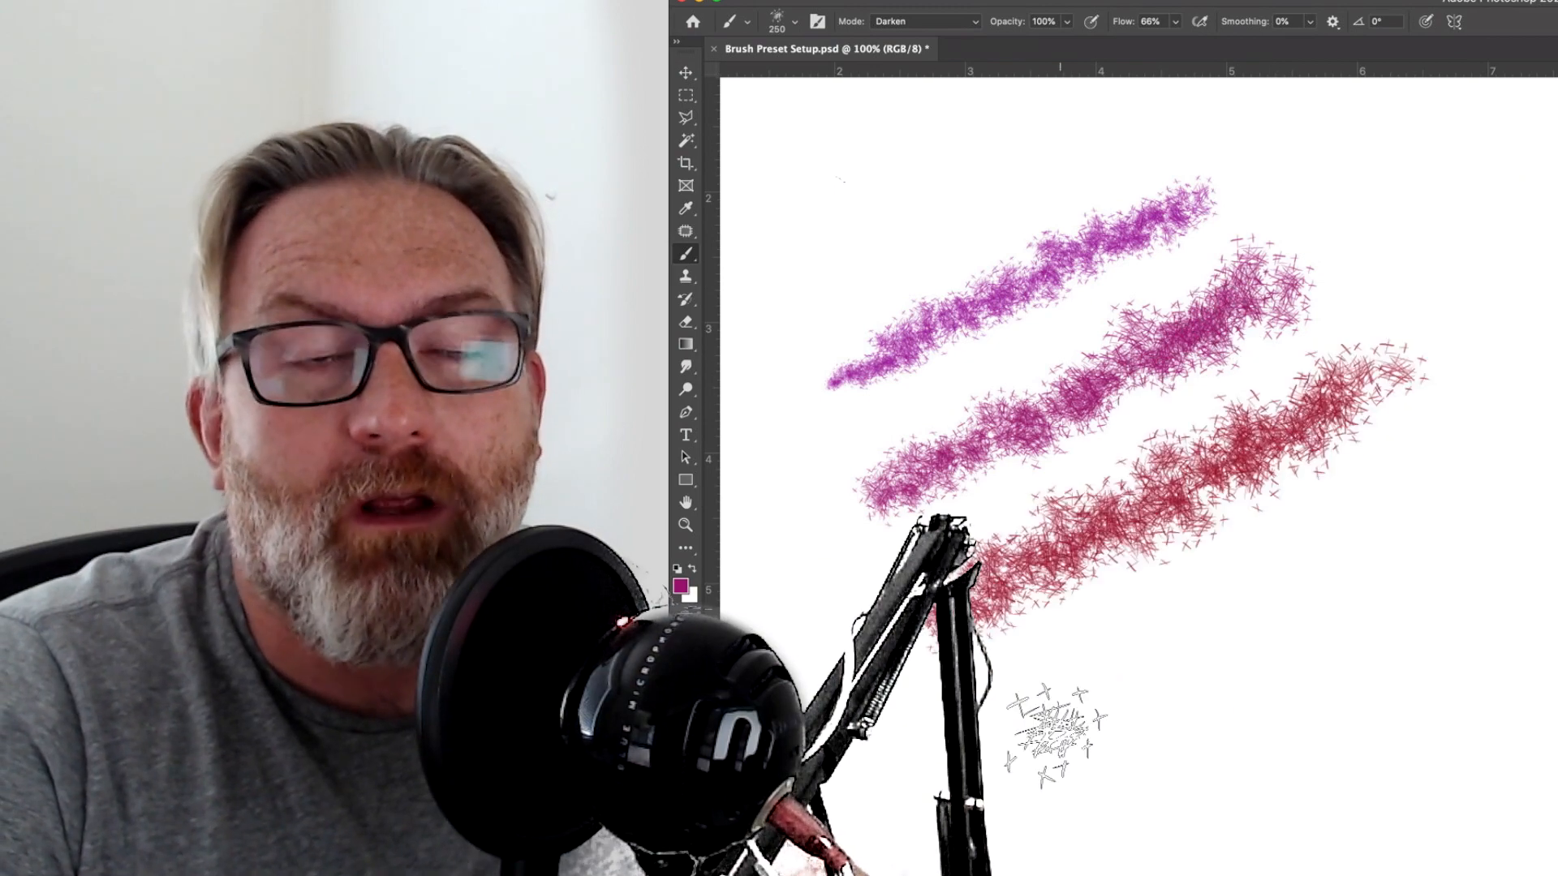
{"action": "left_click_drag", "start_coordinate": [1035, 743], "coordinate": [1497, 456]}
{"action": "left_click_drag", "start_coordinate": [1143, 808], "coordinate": [1514, 596]}
{"action": "left_click_drag", "start_coordinate": [1388, 840], "coordinate": [1534, 748]}
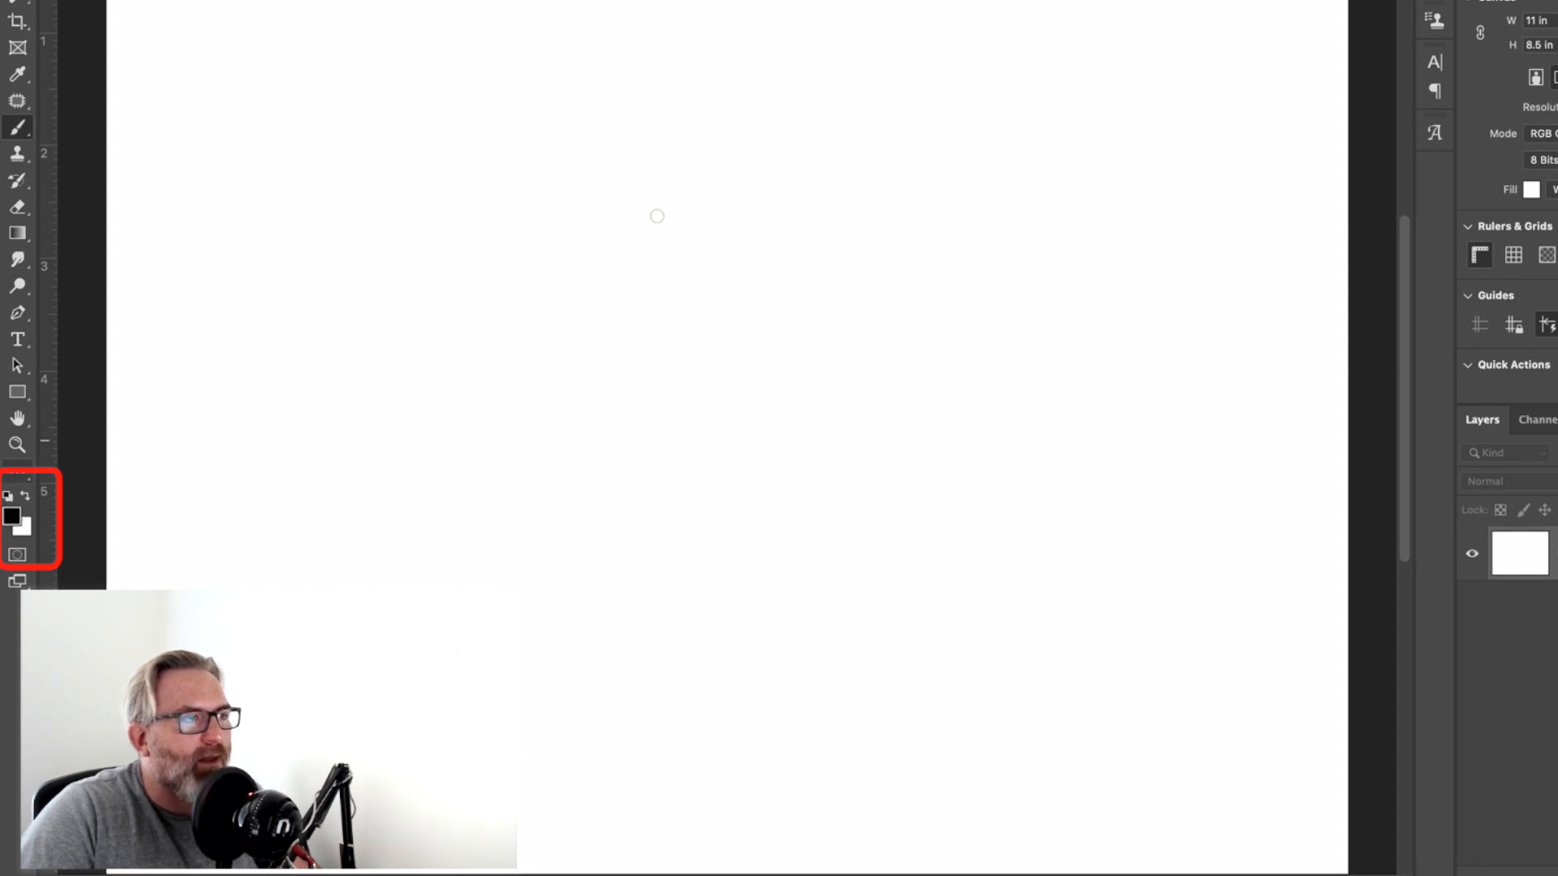
{"action": "left_click_drag", "start_coordinate": [426, 373], "coordinate": [548, 297]}
{"action": "left_click_drag", "start_coordinate": [694, 219], "coordinate": [699, 216]}
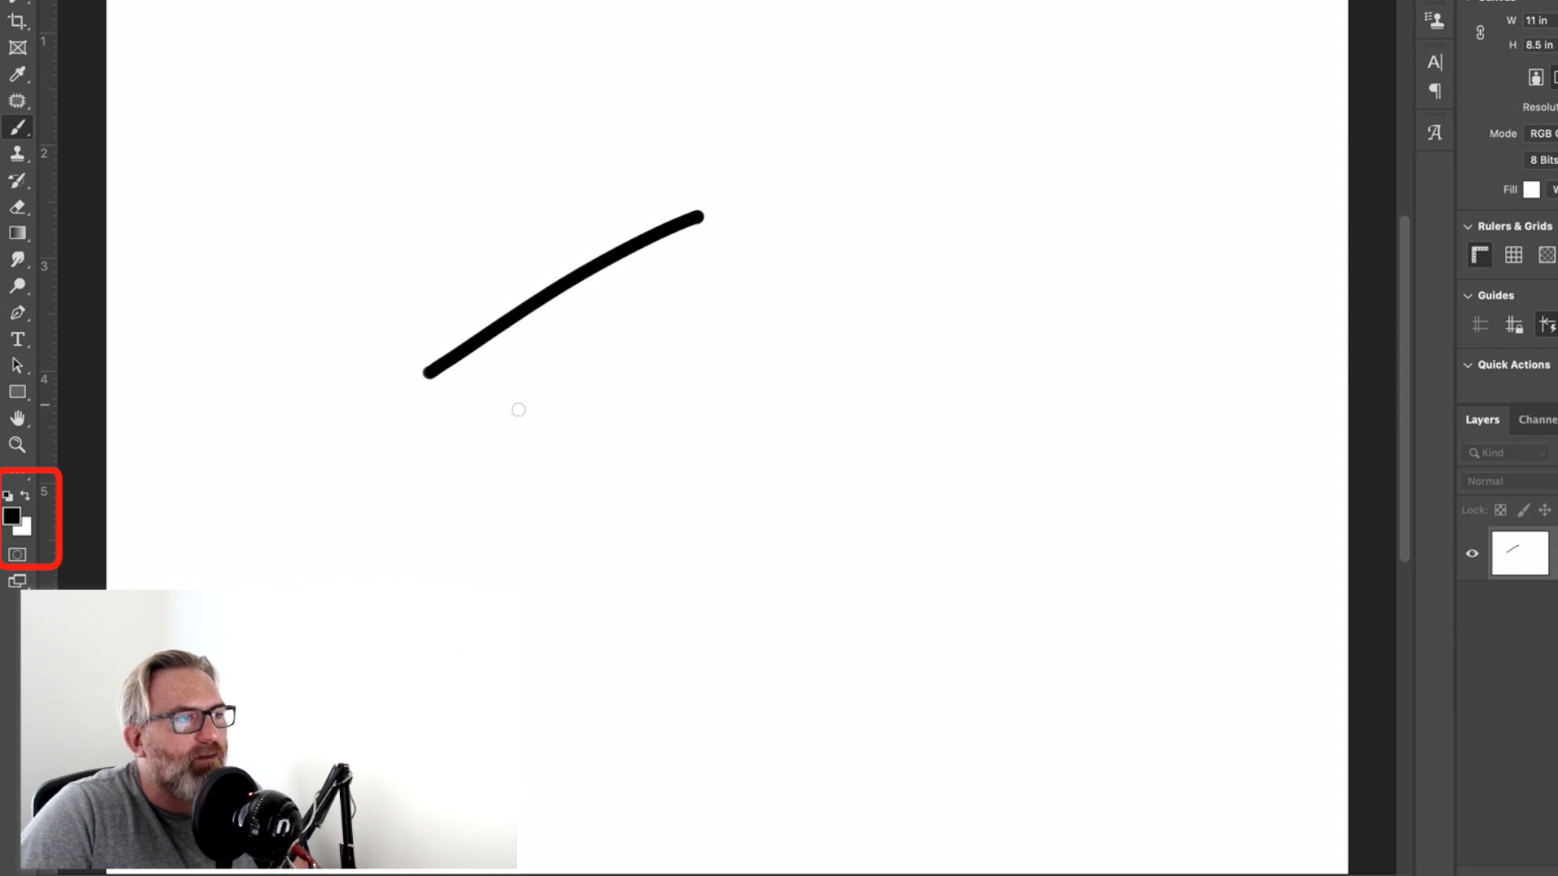
{"action": "left_click_drag", "start_coordinate": [514, 412], "coordinate": [759, 272]}
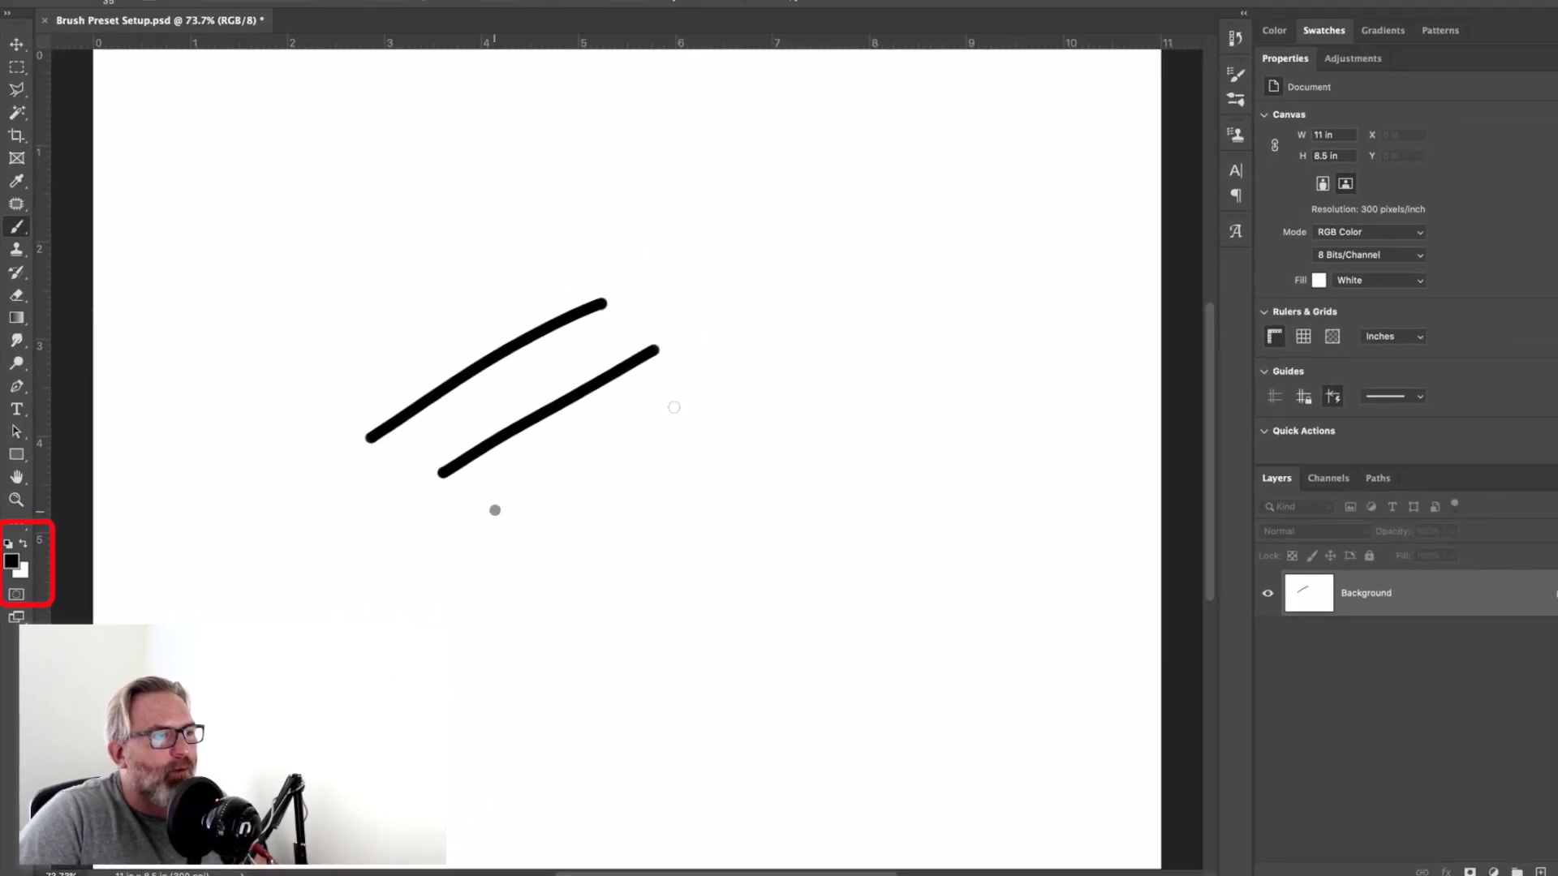
{"action": "left_click_drag", "start_coordinate": [495, 510], "coordinate": [654, 421]}
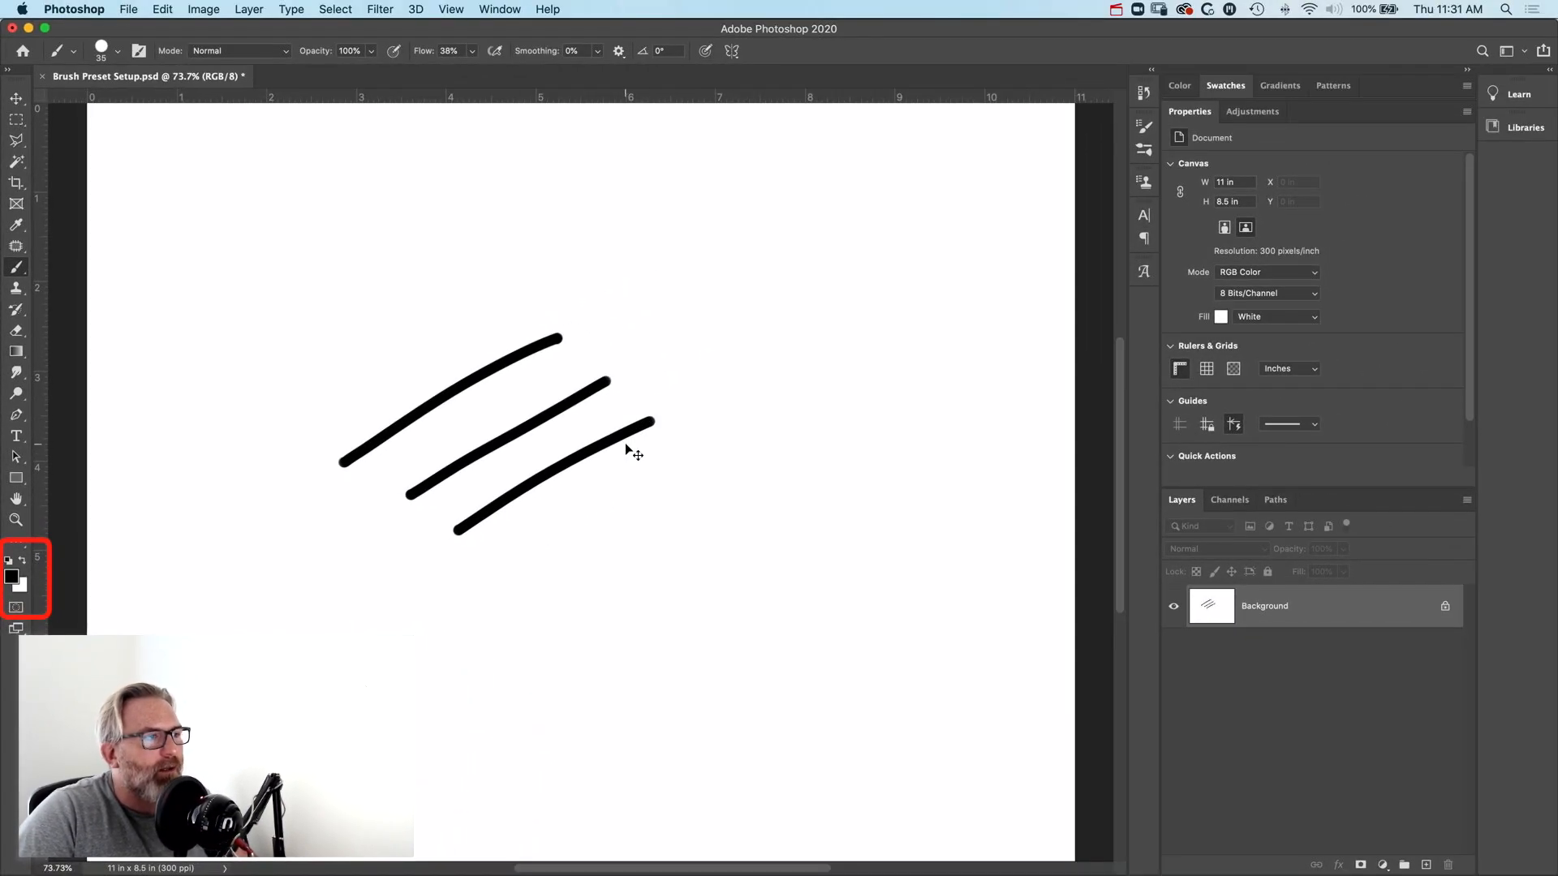
{"action": "key", "text": "super+z"}
{"action": "key", "text": "super+z"}
{"action": "key", "text": "super+z"}
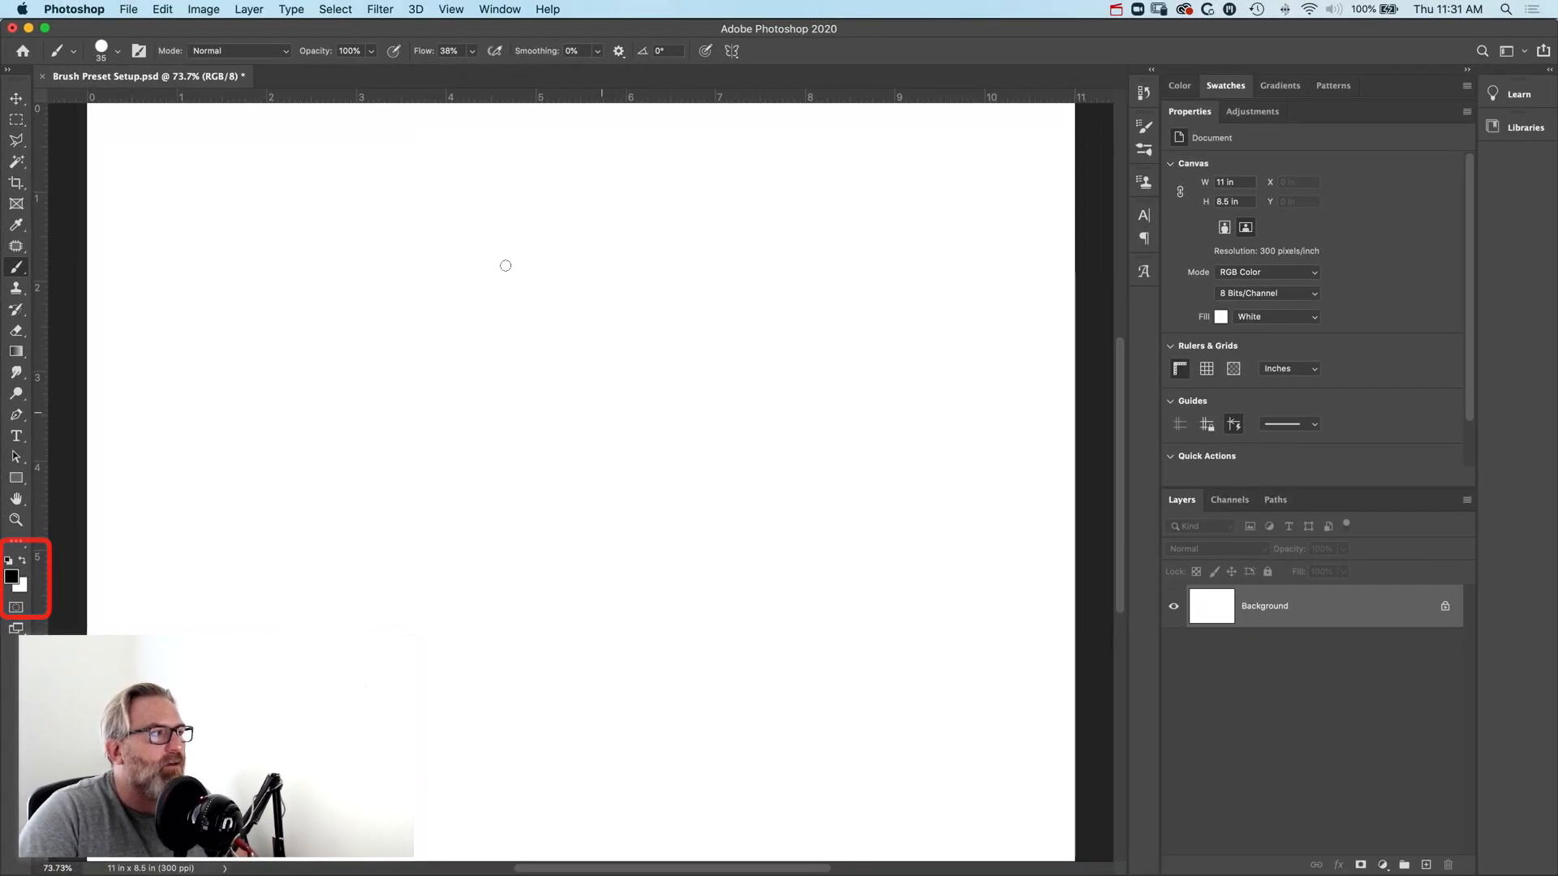
- Enable Shape Dynamics with Size Jitter Control set to Pen Pressure in Brush Settings
{"action": "left_click", "coordinate": [140, 52]}
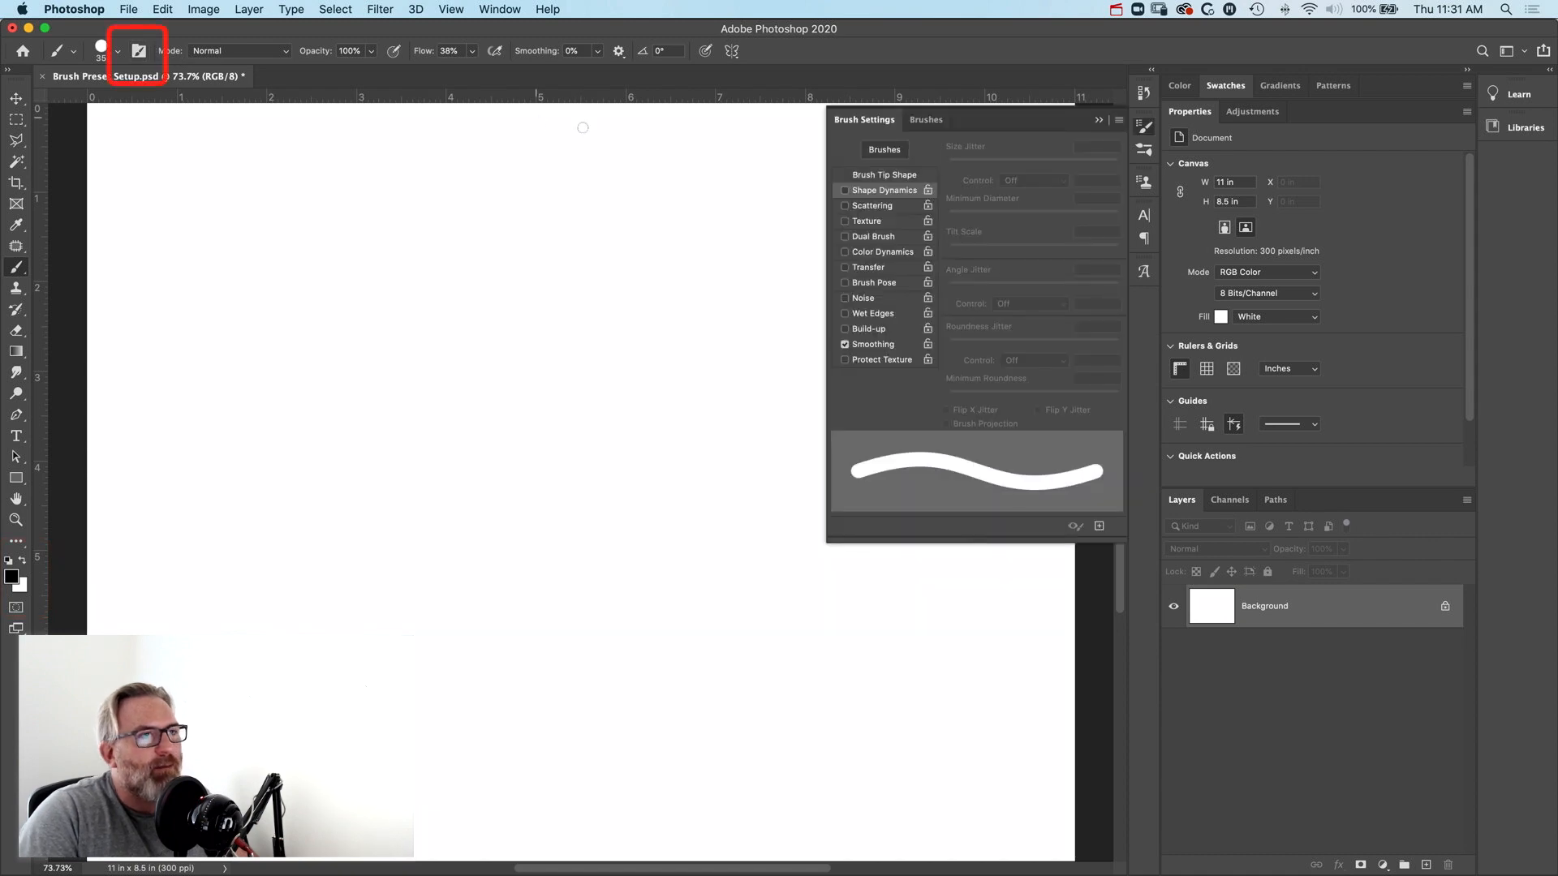
{"action": "left_click", "coordinate": [855, 192]}
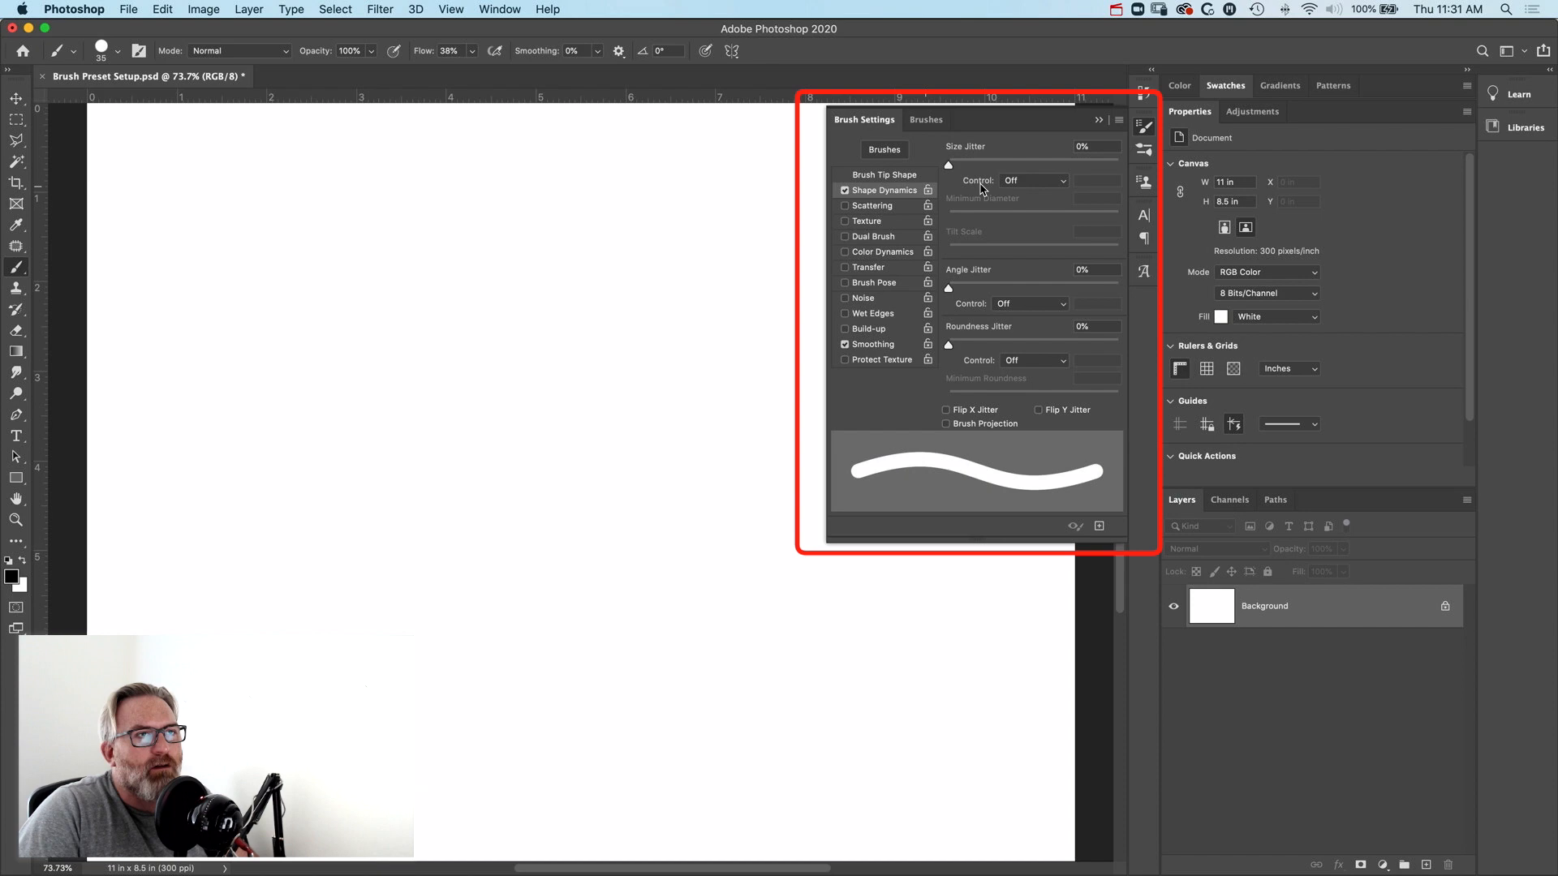
{"action": "left_click", "coordinate": [1036, 180]}
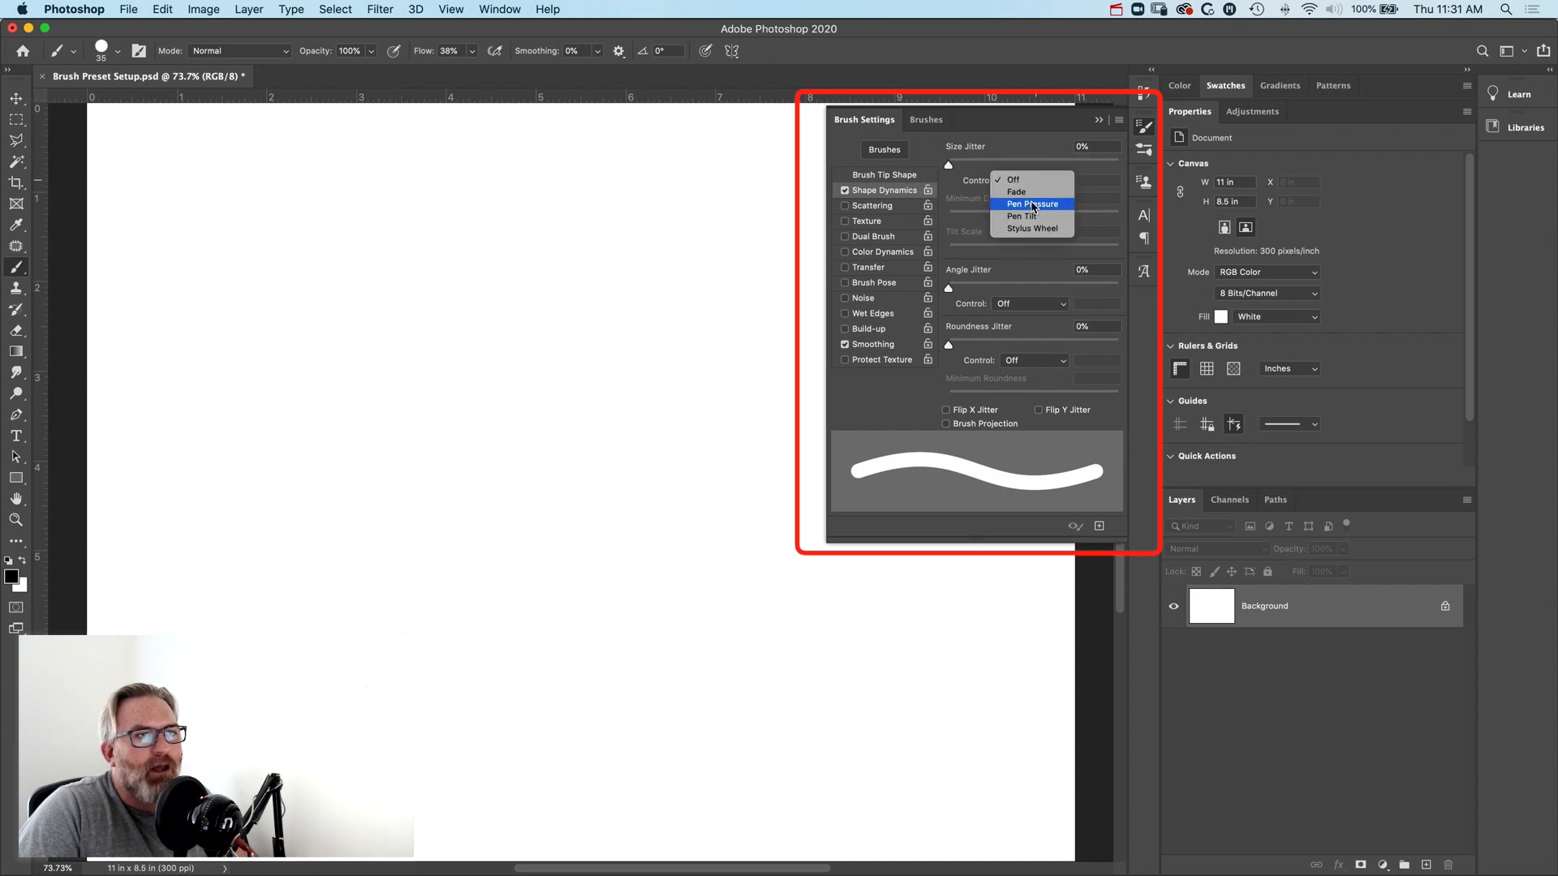
{"action": "left_click", "coordinate": [1031, 205]}
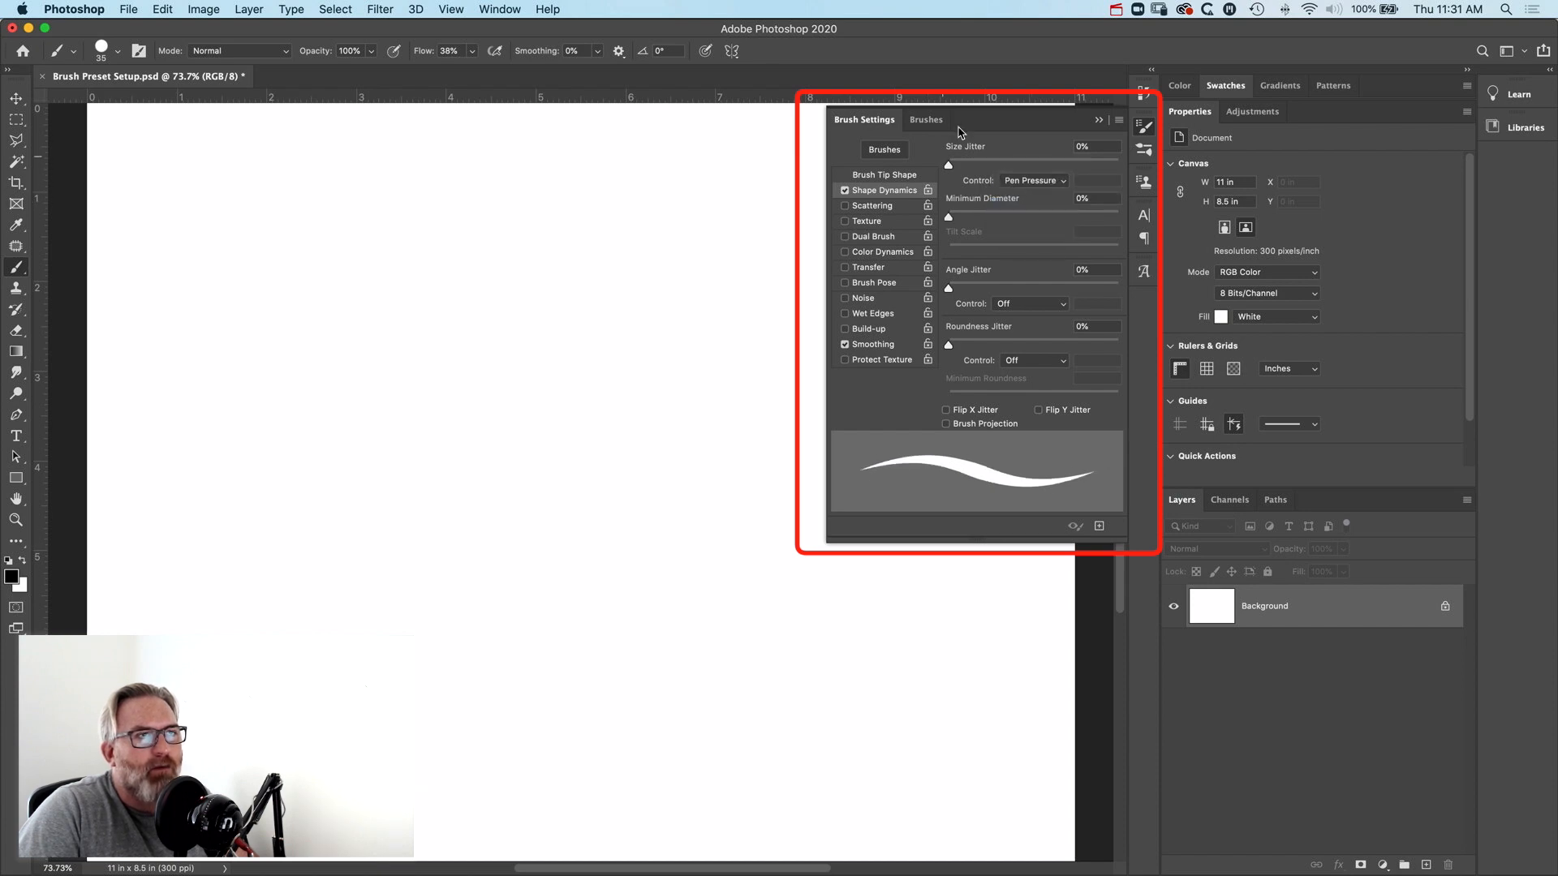
- Paint two pressure-tapered test strokes and undo them
{"action": "left_click", "coordinate": [1099, 119]}
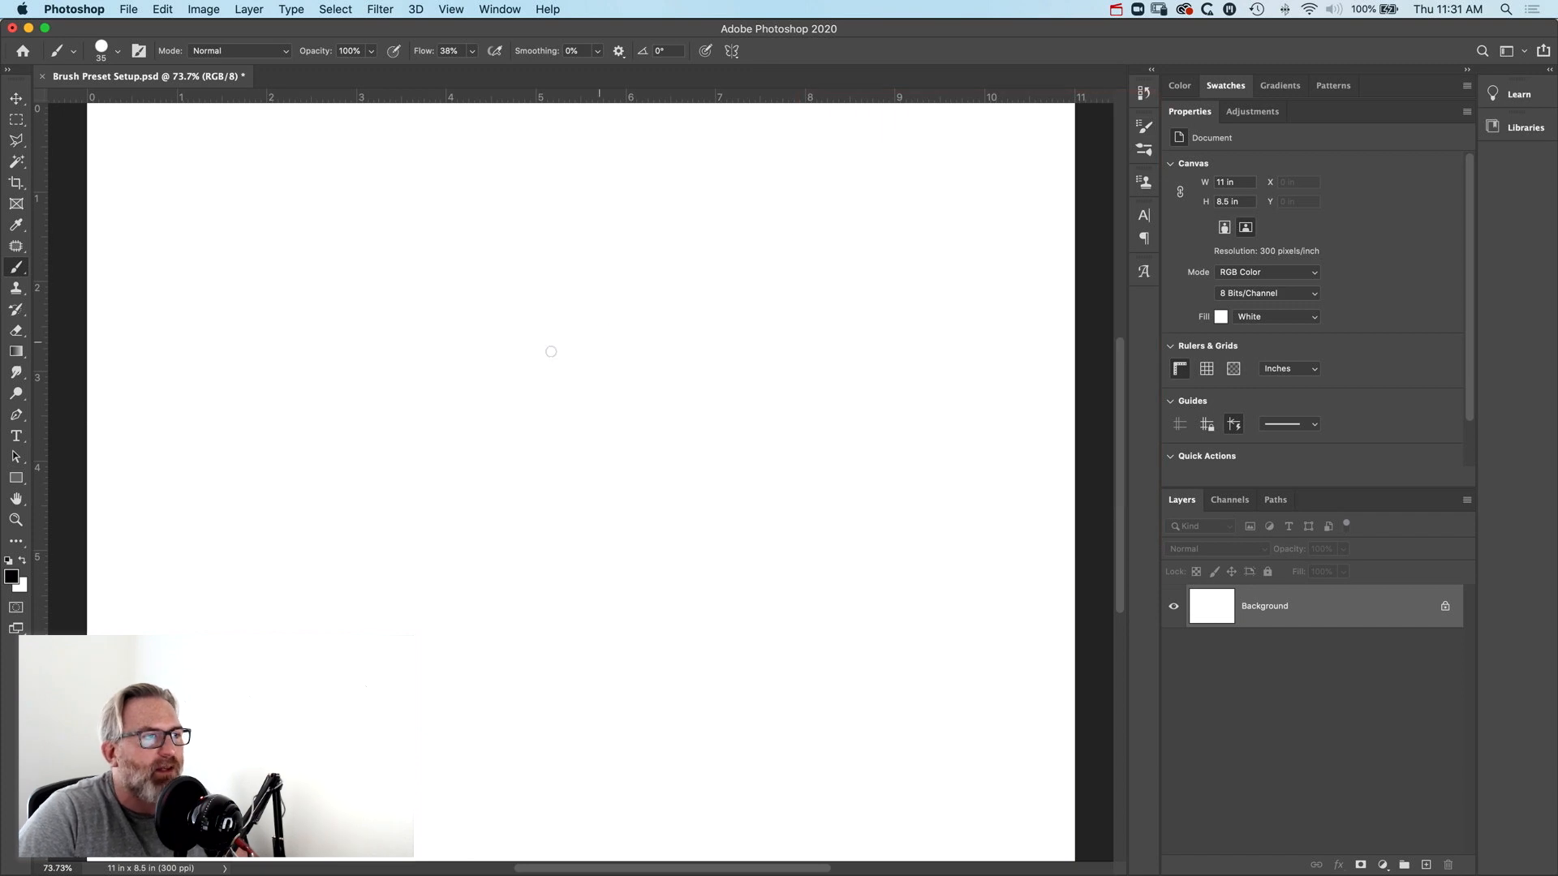
{"action": "left_click_drag", "start_coordinate": [352, 506], "coordinate": [668, 306]}
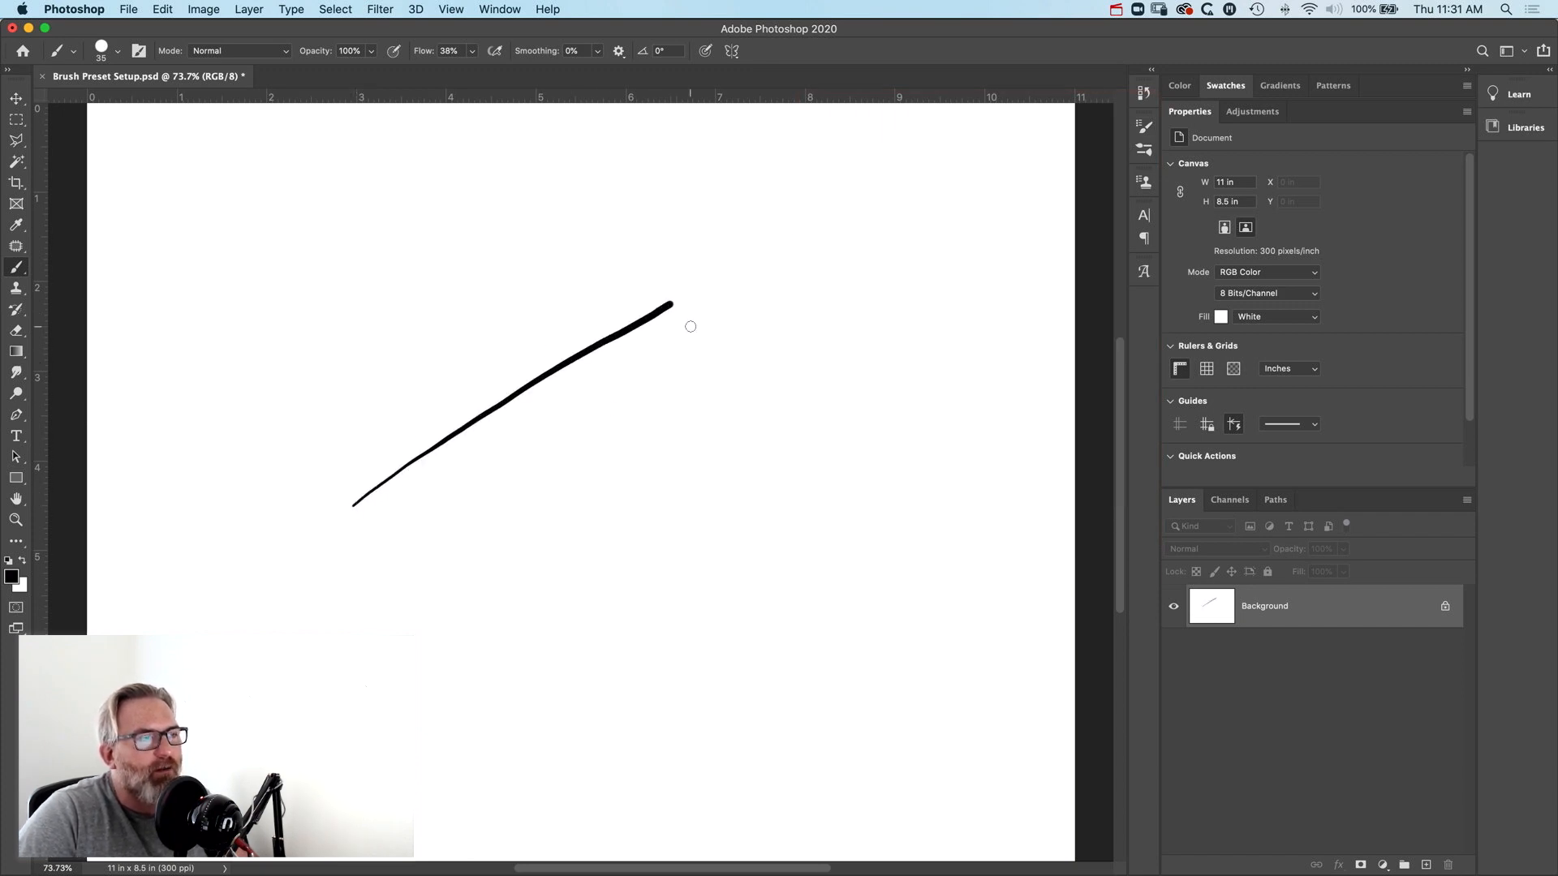
{"action": "left_click_drag", "start_coordinate": [510, 465], "coordinate": [439, 525]}
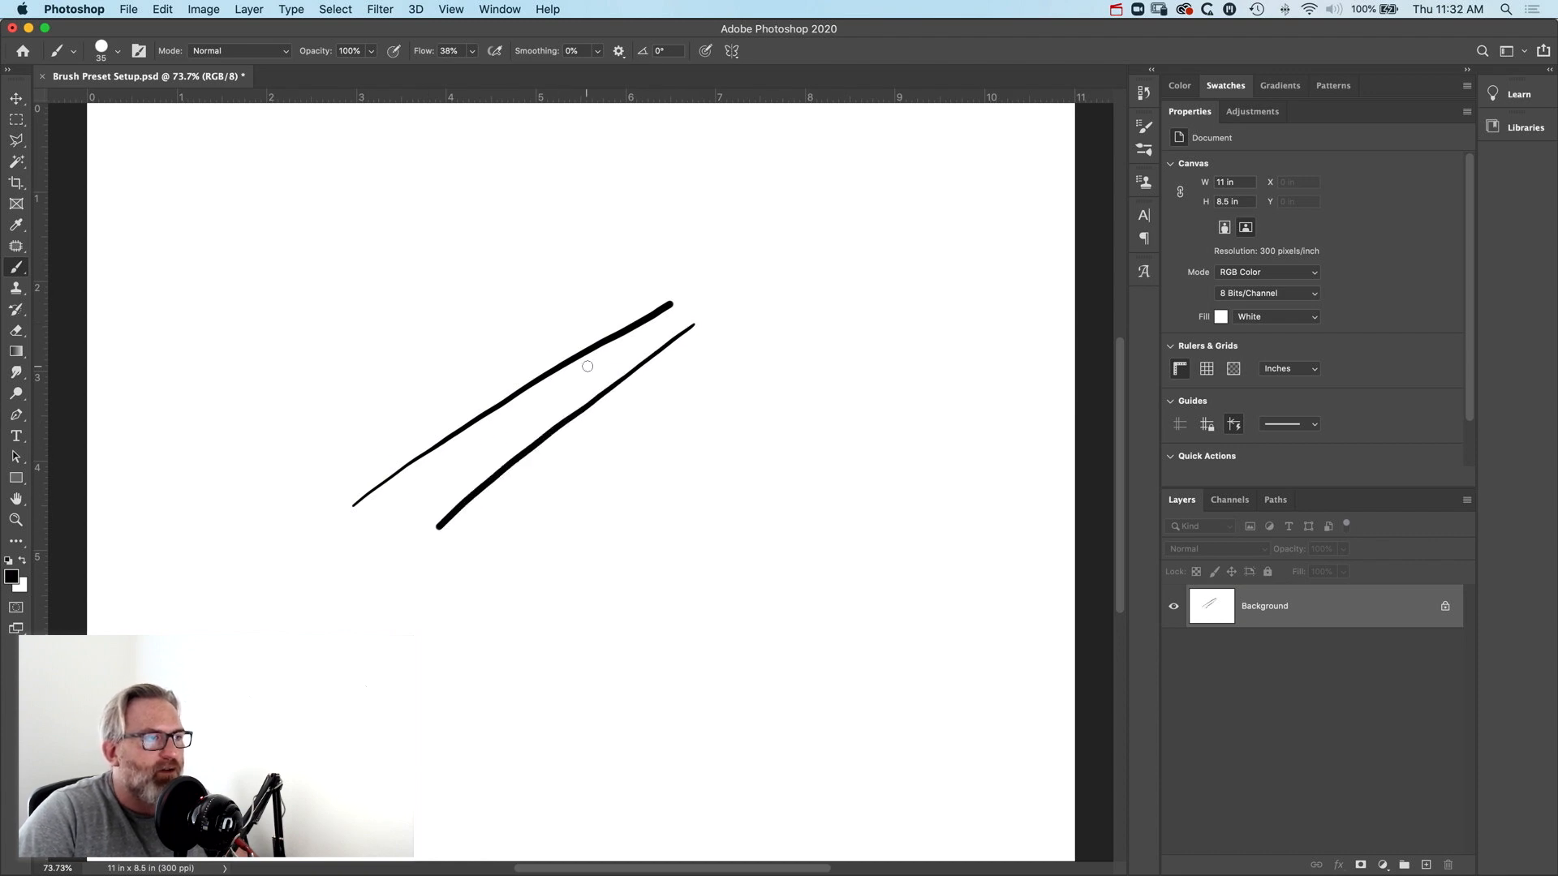
{"action": "key", "text": "super+z"}
{"action": "key", "text": "super+z"}
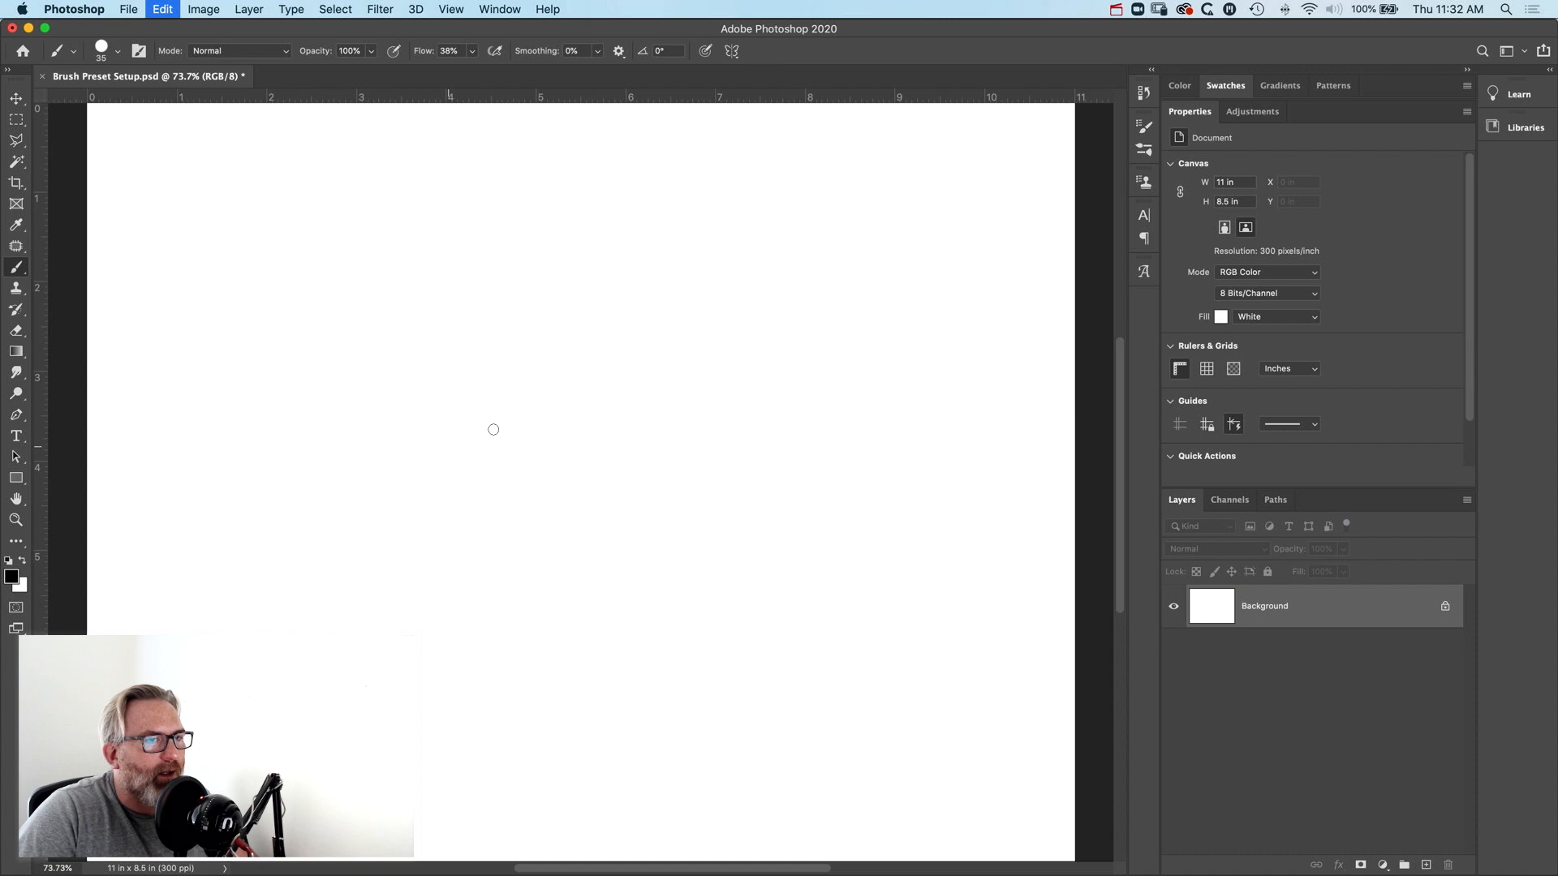
- Draw several crossing black lines near the canvas centre as the scribble base
{"action": "left_click", "coordinate": [462, 458]}
{"action": "left_click", "coordinate": [559, 397], "text": "shift"}
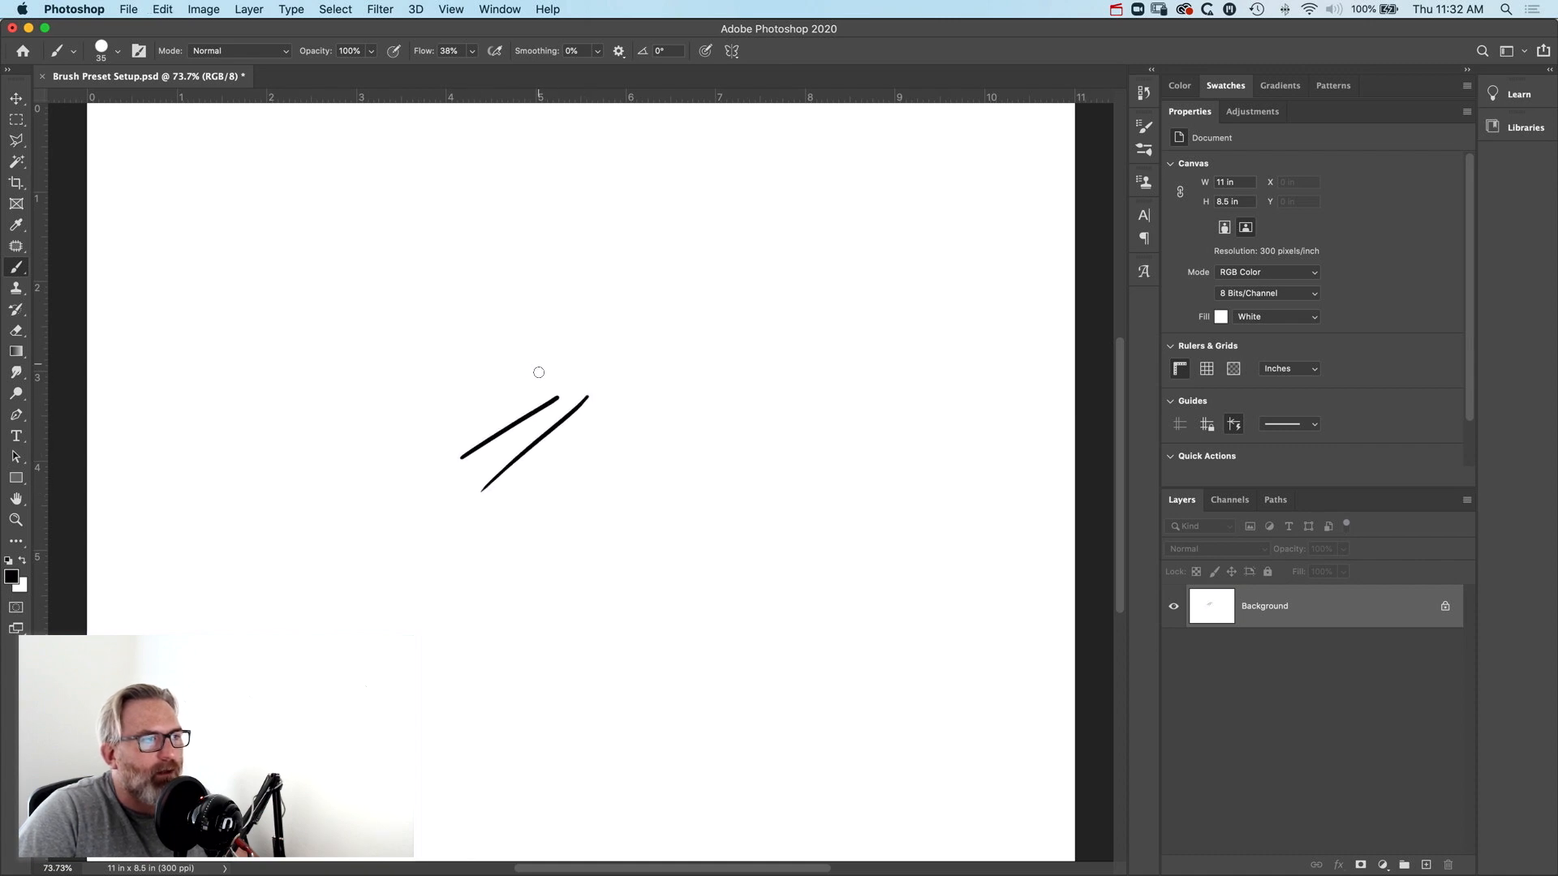
{"action": "left_click_drag", "start_coordinate": [539, 363], "coordinate": [491, 477]}
{"action": "mouse_move", "coordinate": [460, 407]}
{"action": "left_mouse_down"}
{"action": "mouse_move", "coordinate": [601, 394]}
{"action": "mouse_move", "coordinate": [563, 479]}
{"action": "left_mouse_up"}
{"action": "left_click_drag", "start_coordinate": [444, 484], "coordinate": [590, 419]}
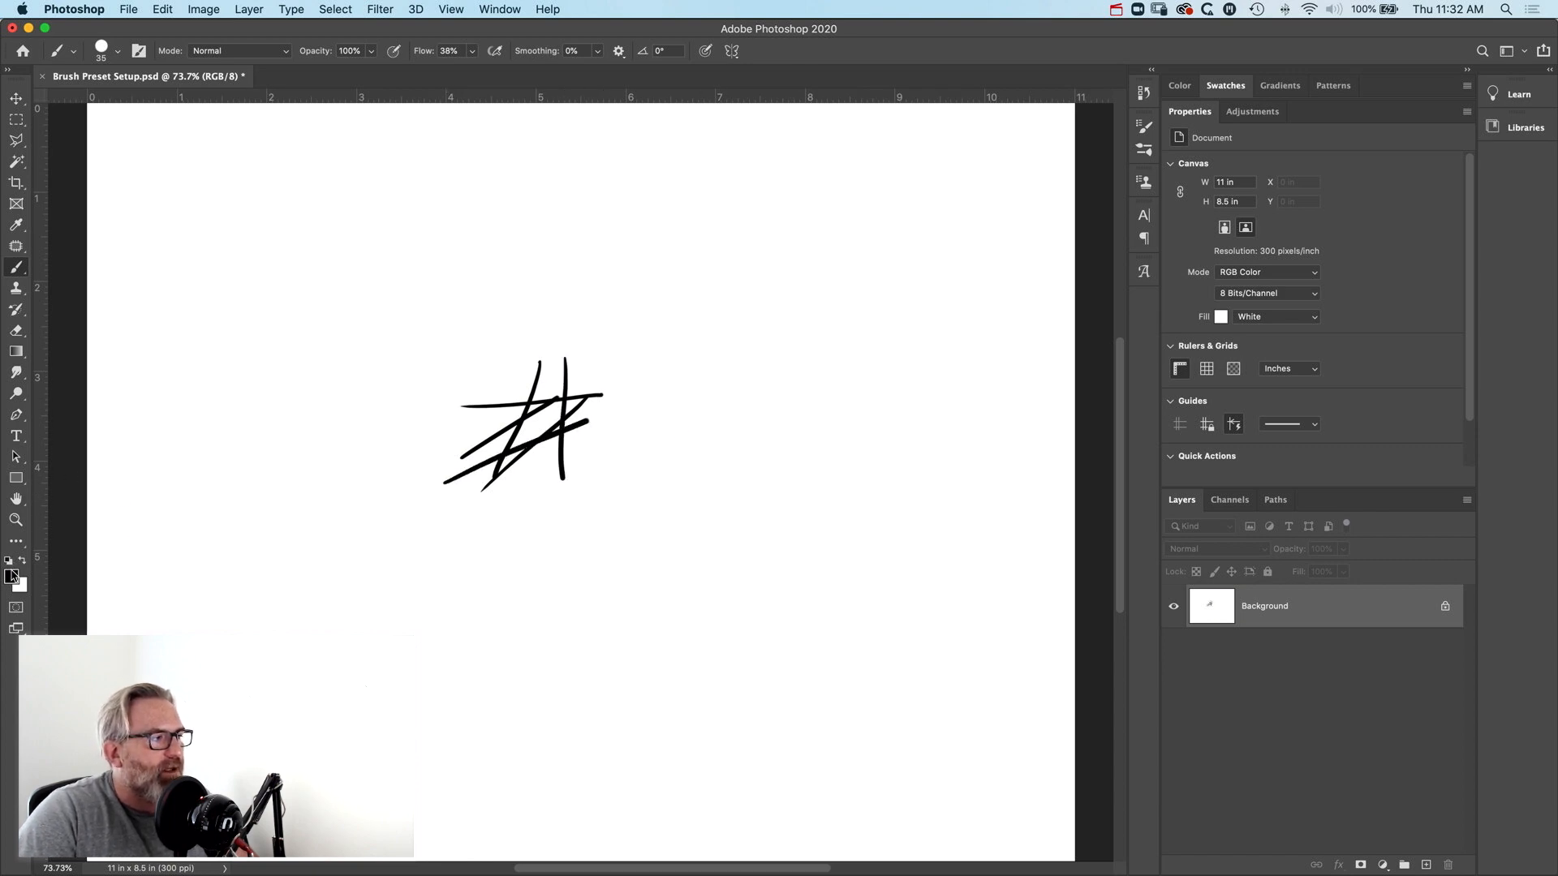
- Pick a light grey foreground colour, paint one grey stroke over the lines and undo it
{"action": "left_click", "coordinate": [12, 576]}
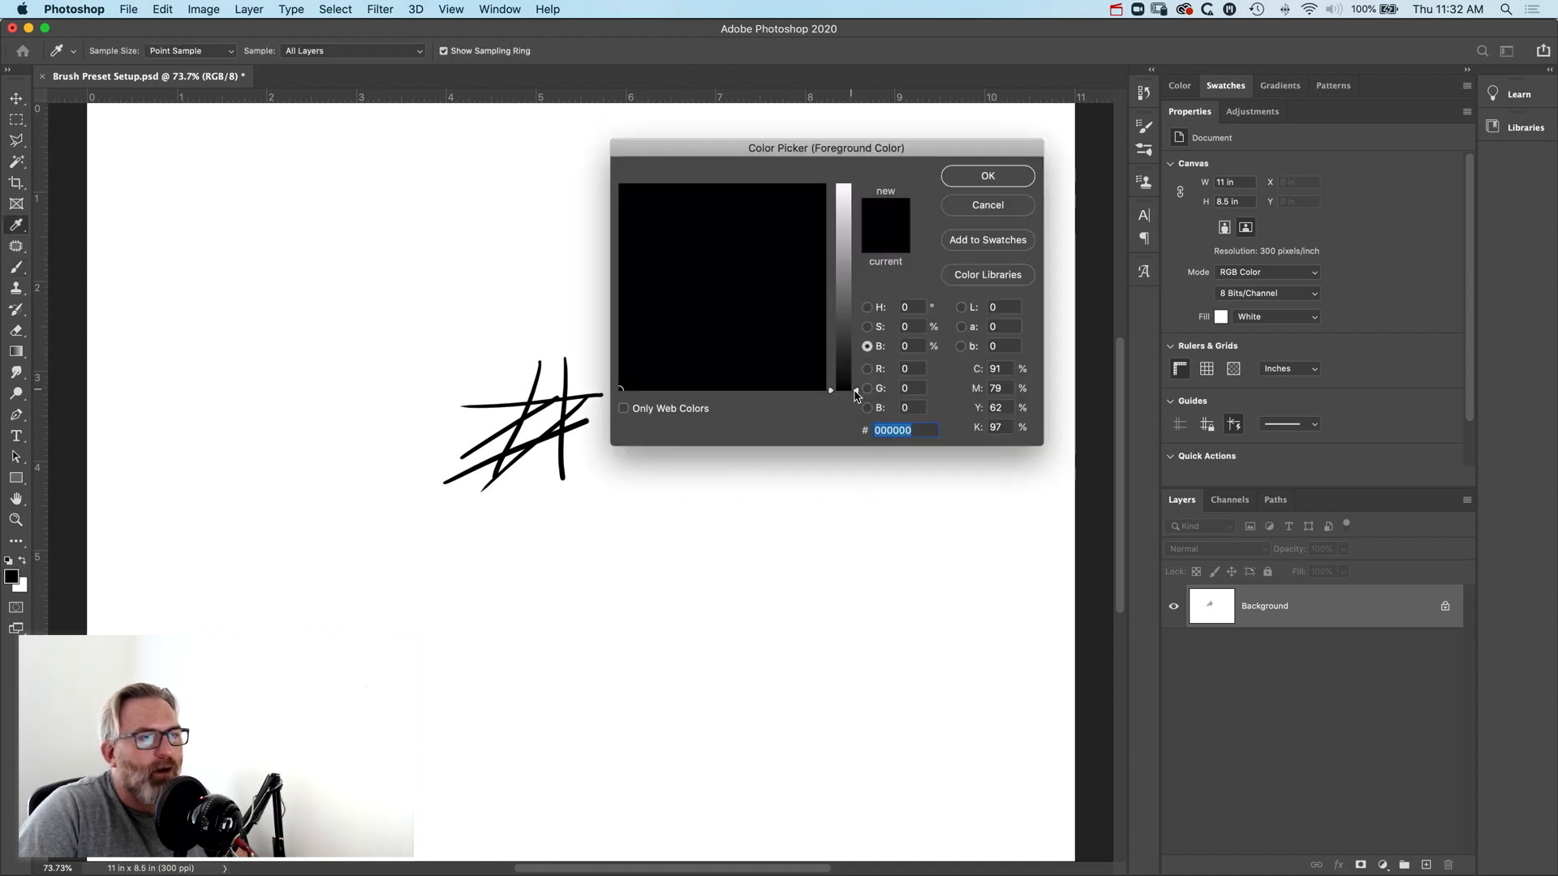
{"action": "left_click_drag", "start_coordinate": [859, 382], "coordinate": [861, 243]}
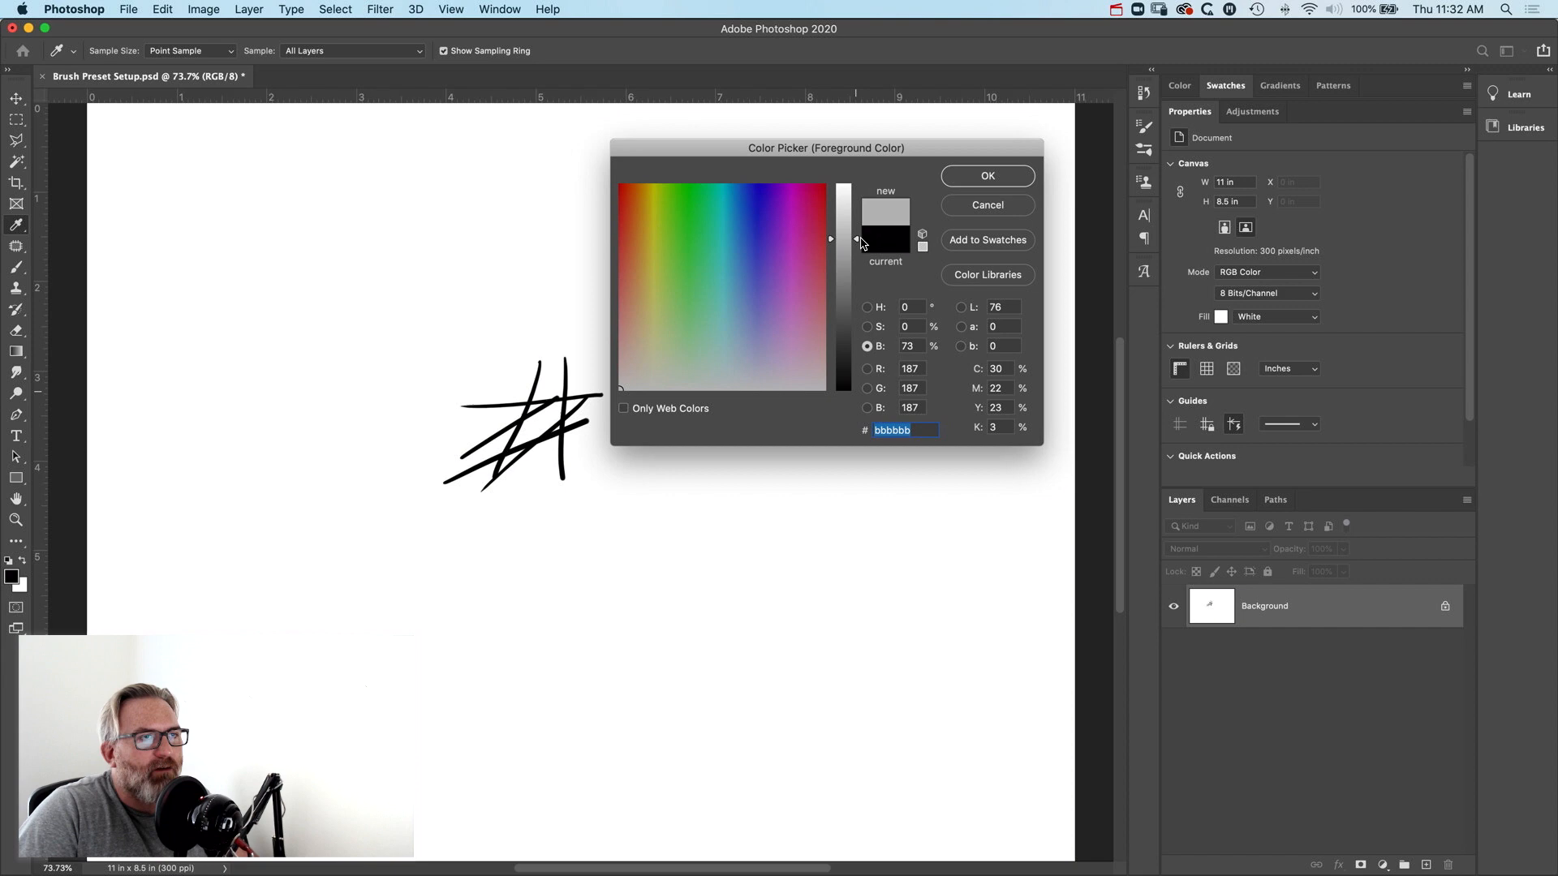
{"action": "left_click", "coordinate": [981, 177]}
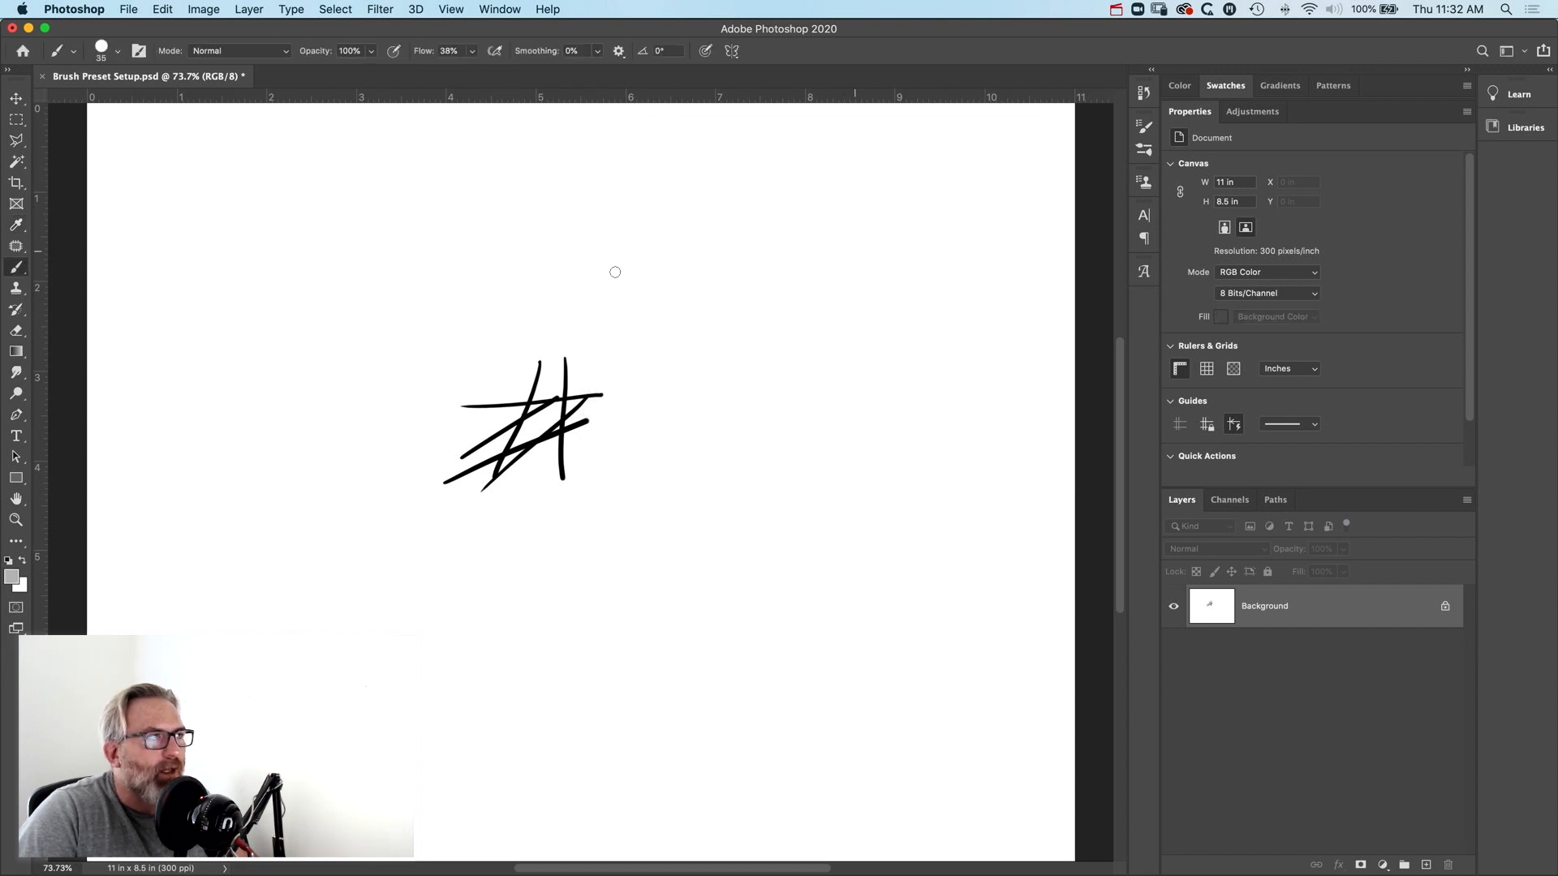
{"action": "left_click_drag", "start_coordinate": [471, 439], "coordinate": [569, 391]}
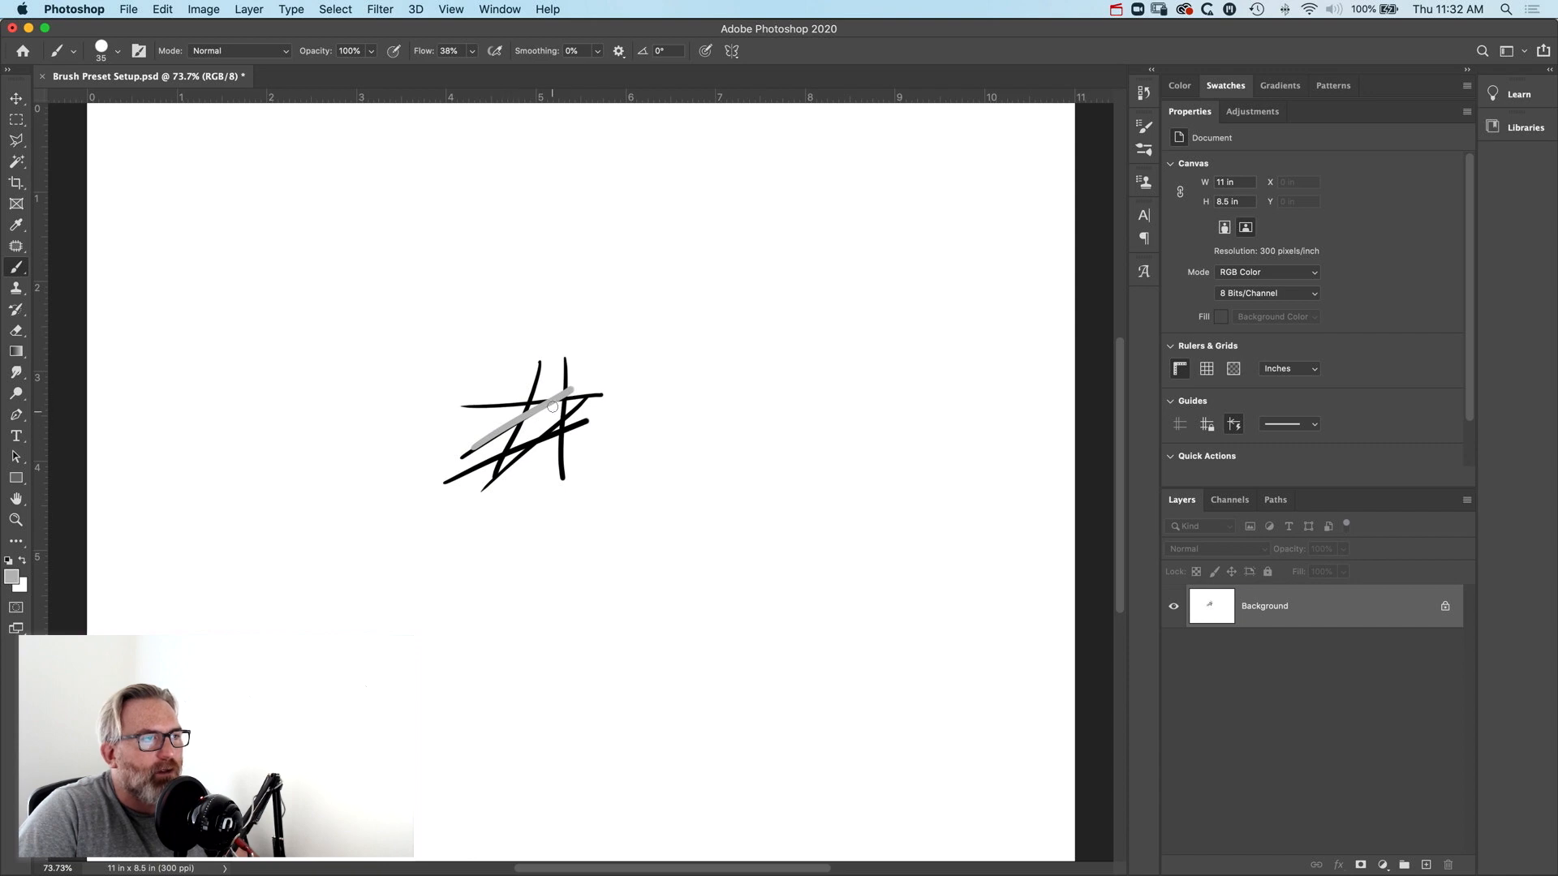
{"action": "key", "text": "ctrl+z"}
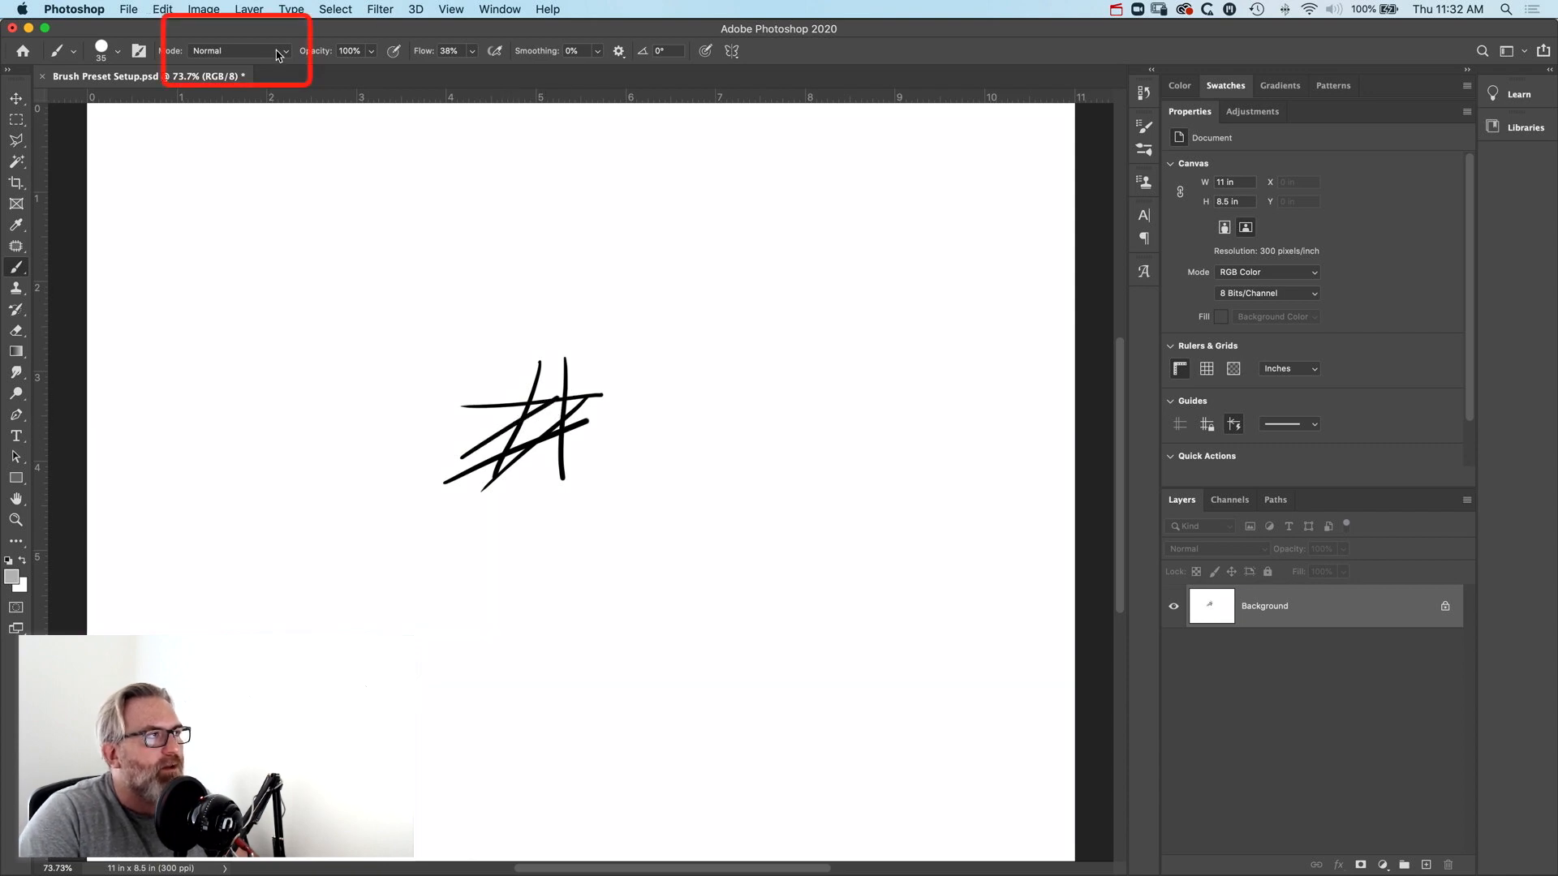
- Set brush Mode to Darken and paint grey strokes that stay behind the black lines
{"action": "left_click", "coordinate": [279, 54]}
{"action": "left_click", "coordinate": [252, 111]}
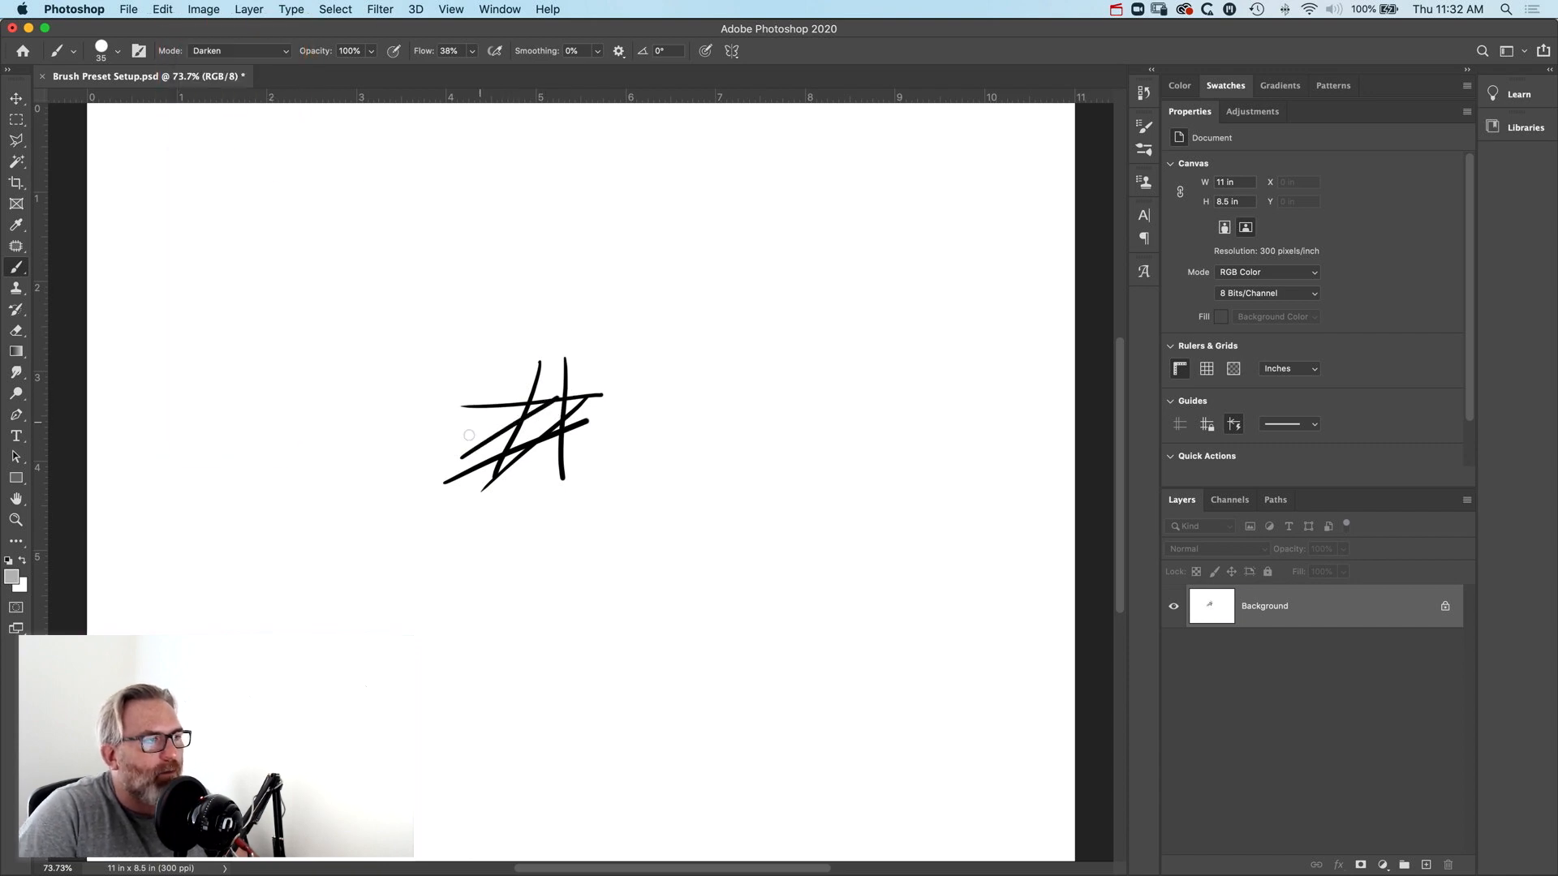
{"action": "mouse_move", "coordinate": [455, 451]}
{"action": "left_mouse_down"}
{"action": "mouse_move", "coordinate": [558, 385]}
{"action": "mouse_move", "coordinate": [506, 485]}
{"action": "left_mouse_up"}
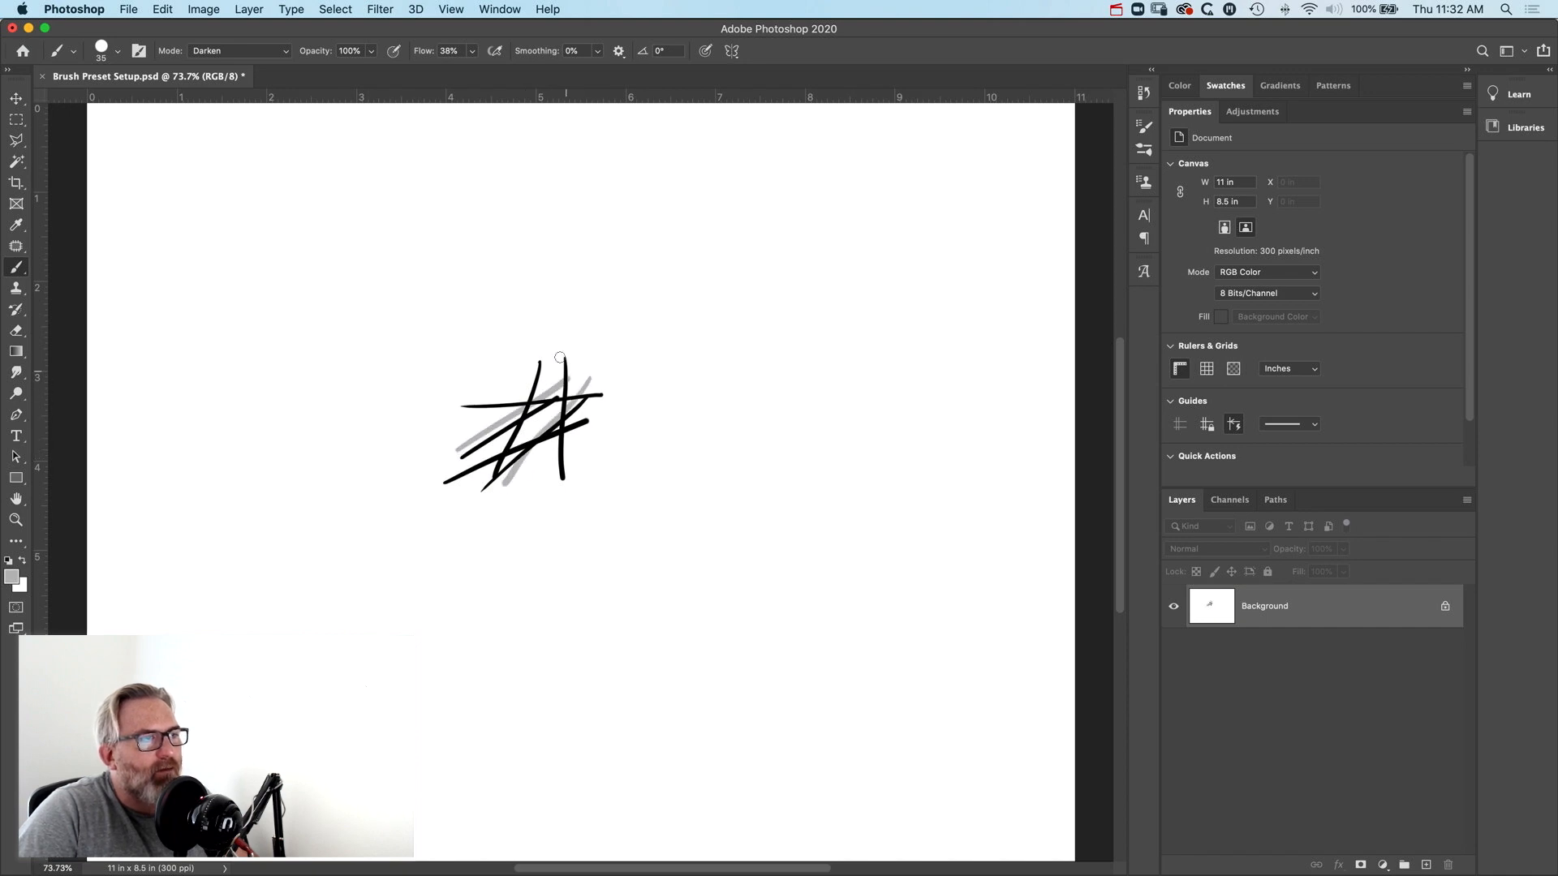
{"action": "left_click_drag", "start_coordinate": [596, 392], "coordinate": [469, 397]}
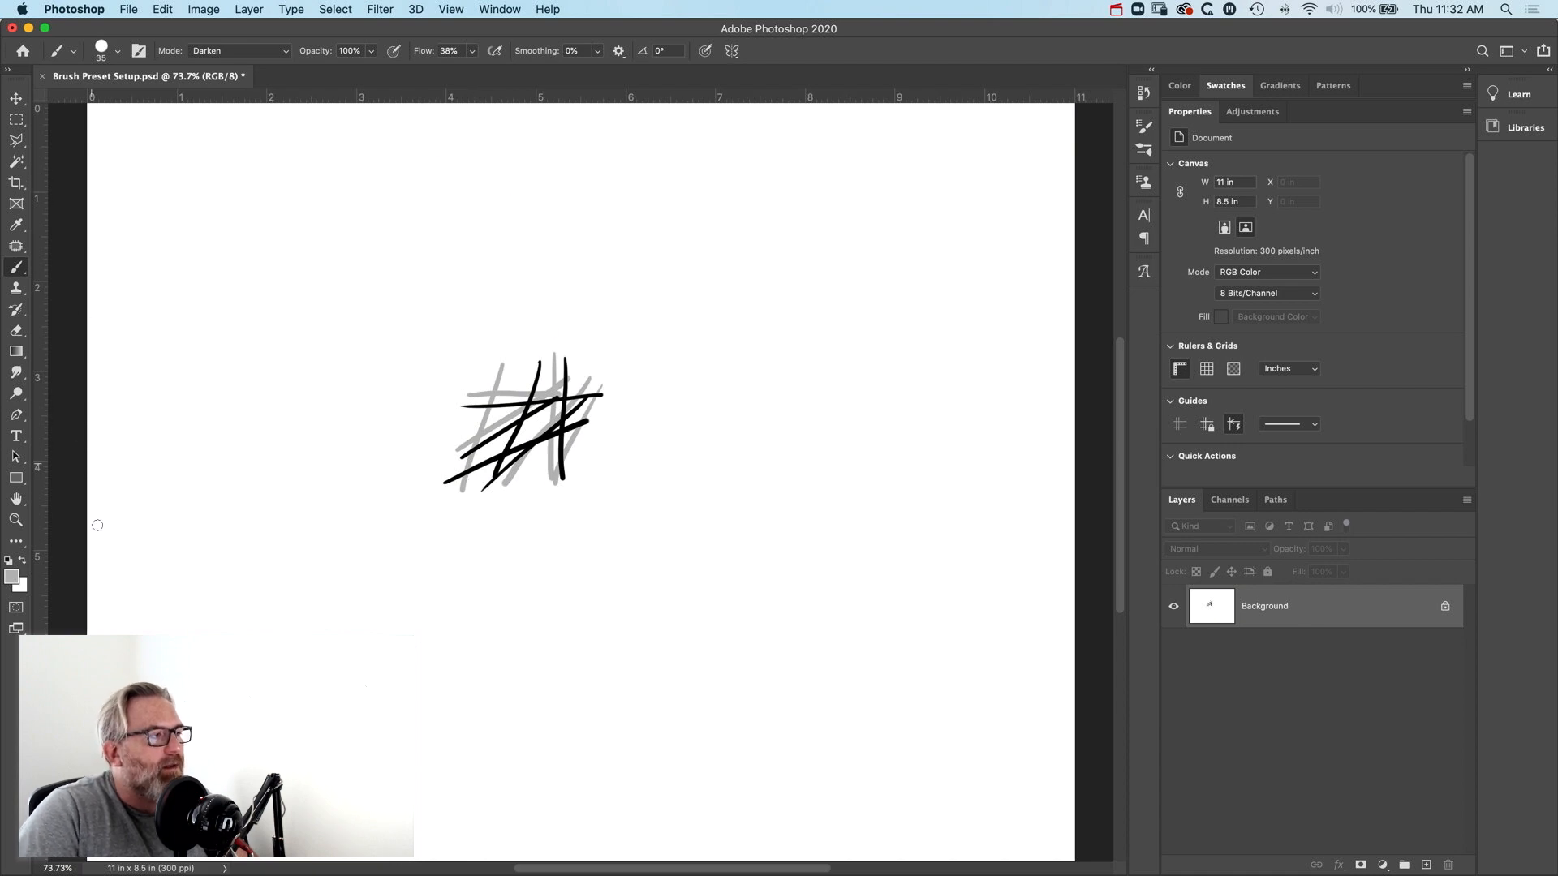
- Pick a mid grey foreground colour and paint upward and diagonal grey strokes, undoing one
{"action": "left_click", "coordinate": [13, 578]}
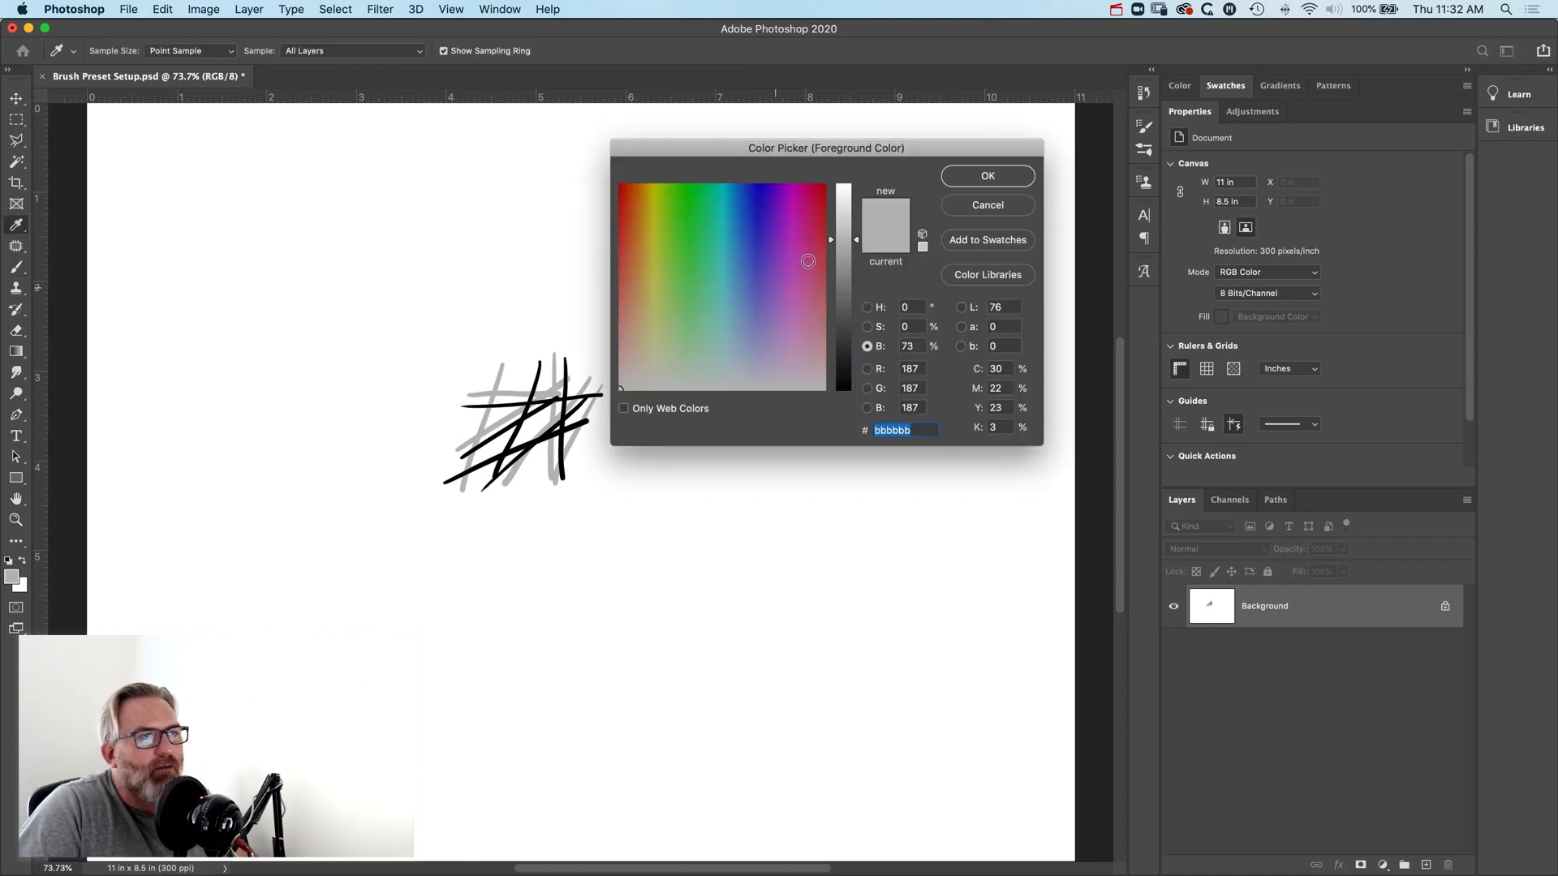
{"action": "left_click_drag", "start_coordinate": [850, 253], "coordinate": [843, 292]}
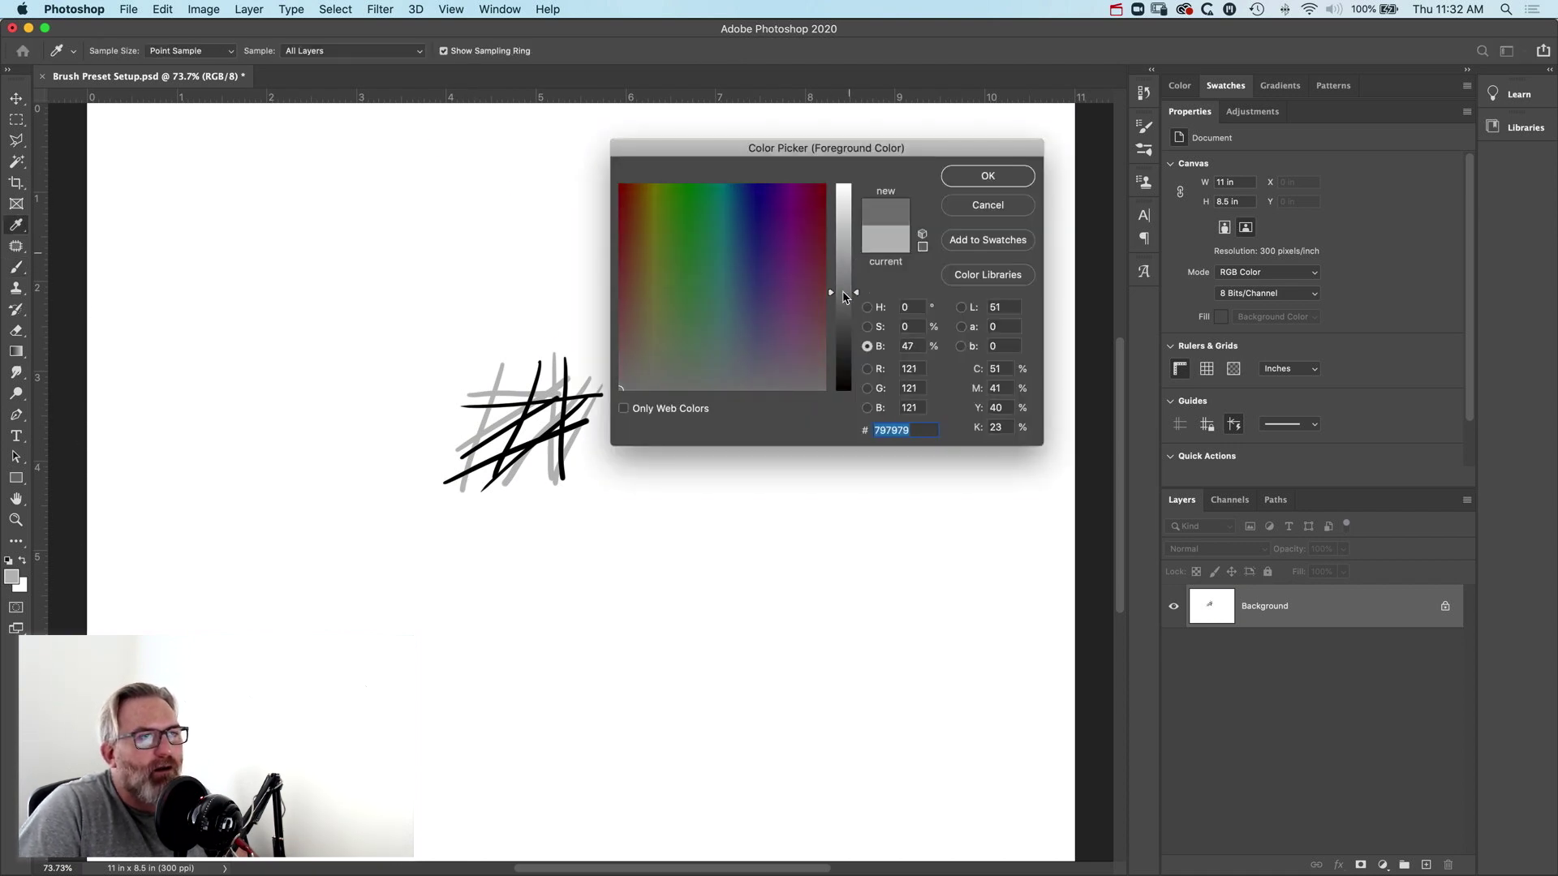
{"action": "left_click", "coordinate": [980, 175]}
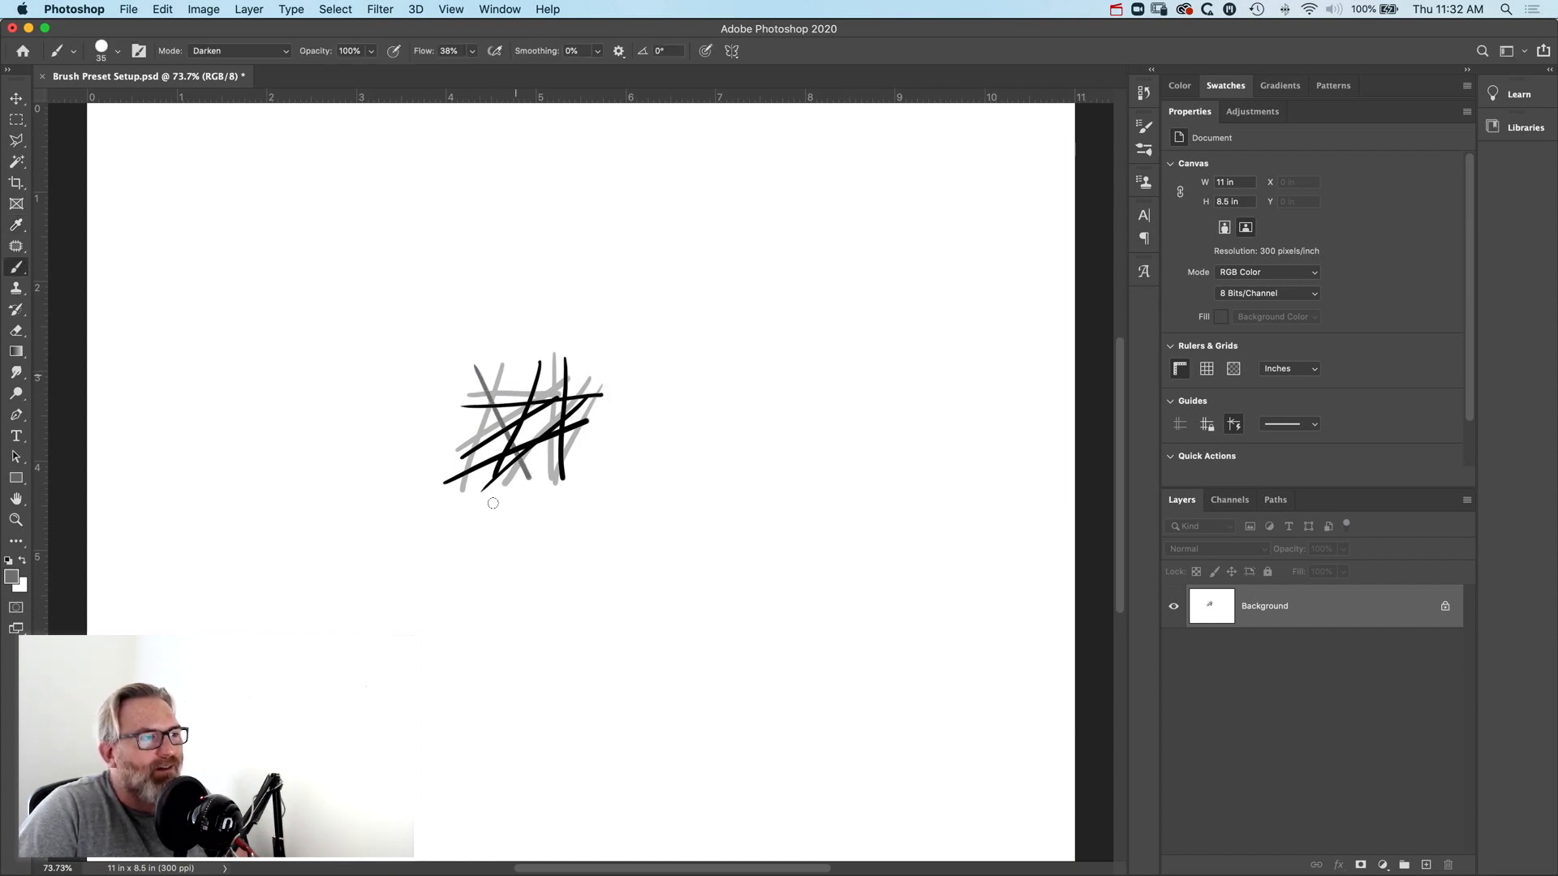
{"action": "left_click_drag", "start_coordinate": [493, 503], "coordinate": [515, 367]}
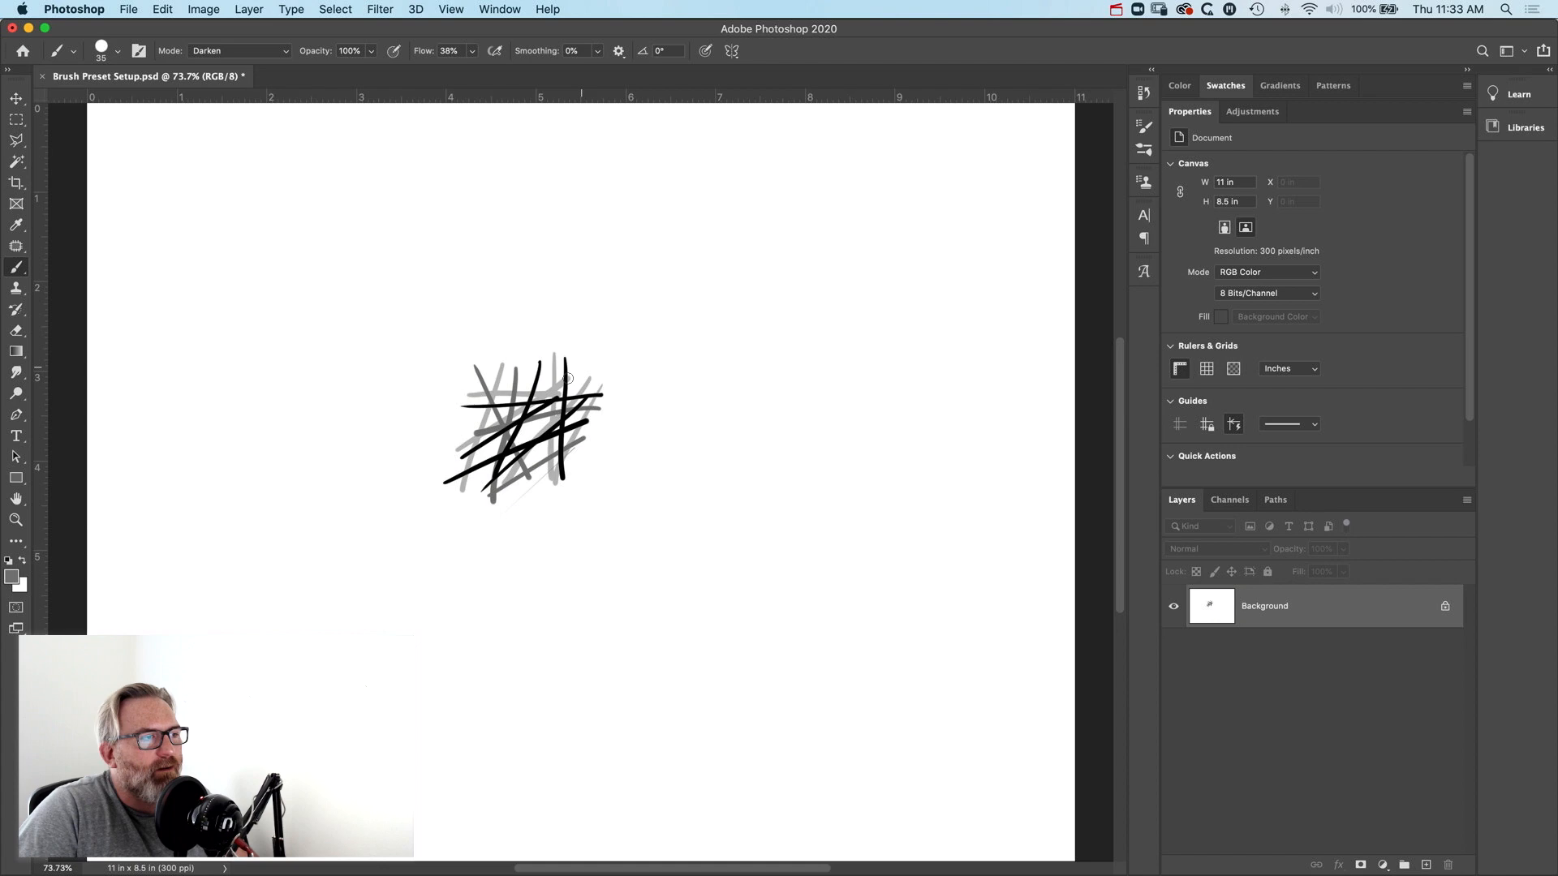
{"action": "left_click_drag", "start_coordinate": [584, 365], "coordinate": [428, 462]}
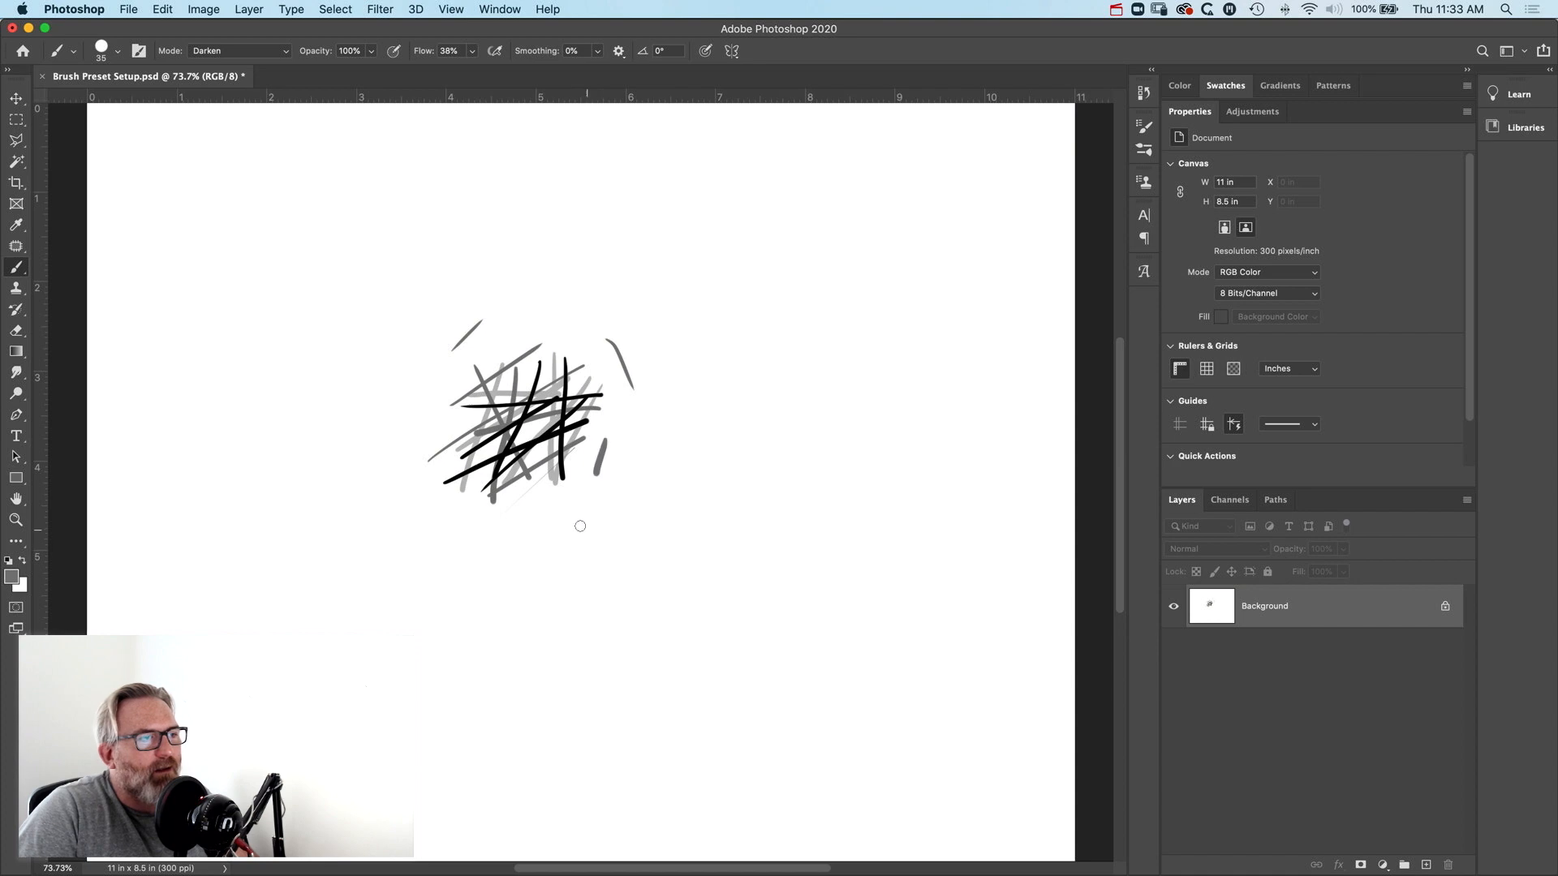
{"action": "key", "text": "super+z"}
- Add more grey strokes below and around the scribble plus a thick black stroke across it
{"action": "left_click_drag", "start_coordinate": [582, 493], "coordinate": [547, 514]}
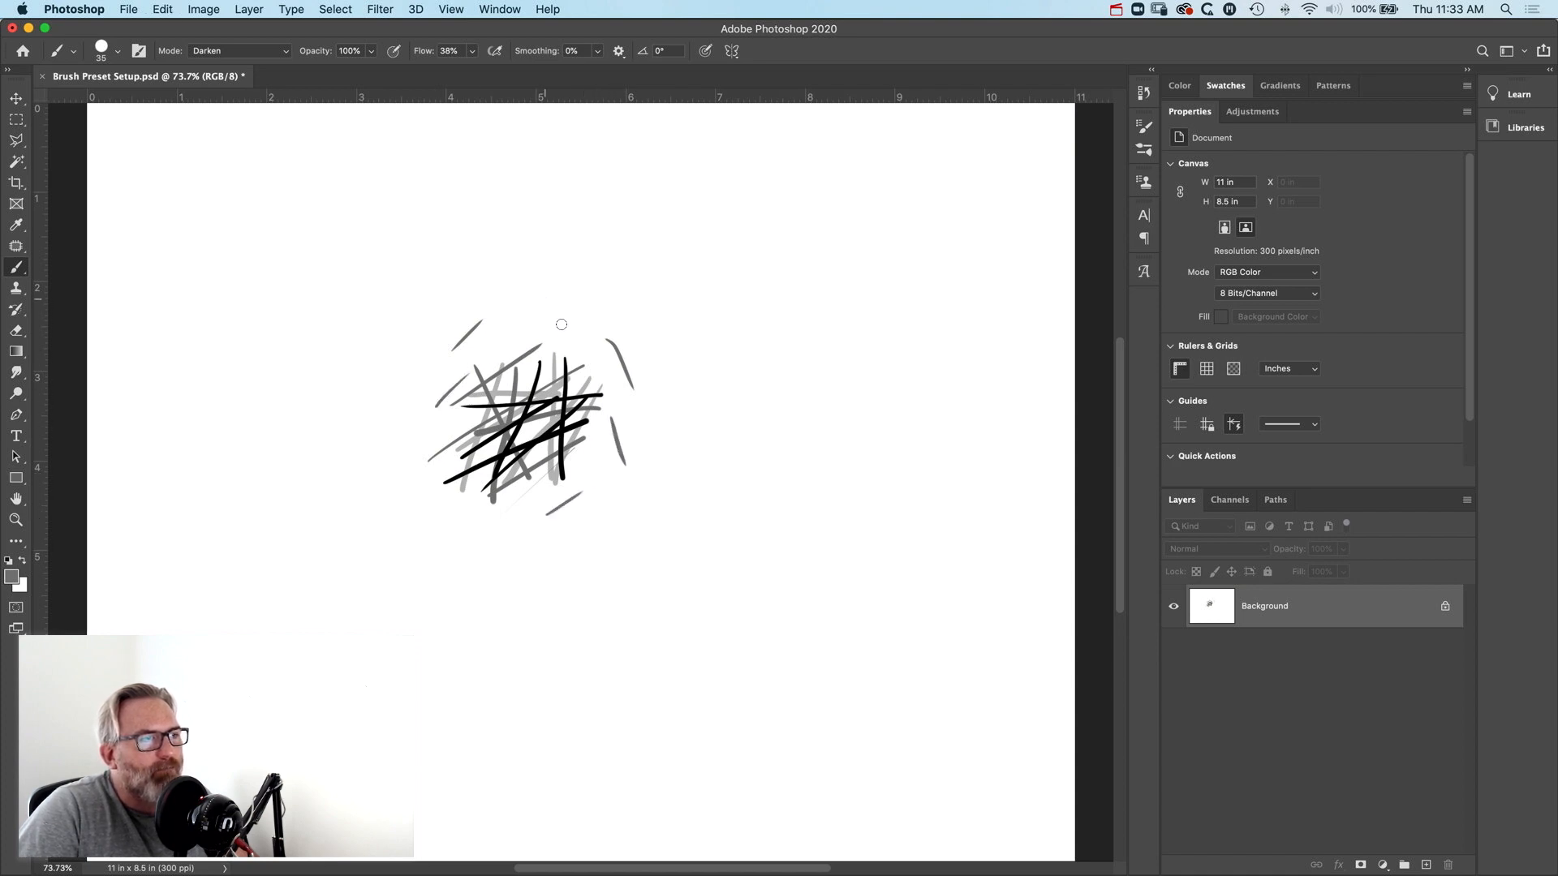
{"action": "left_click_drag", "start_coordinate": [399, 360], "coordinate": [436, 413]}
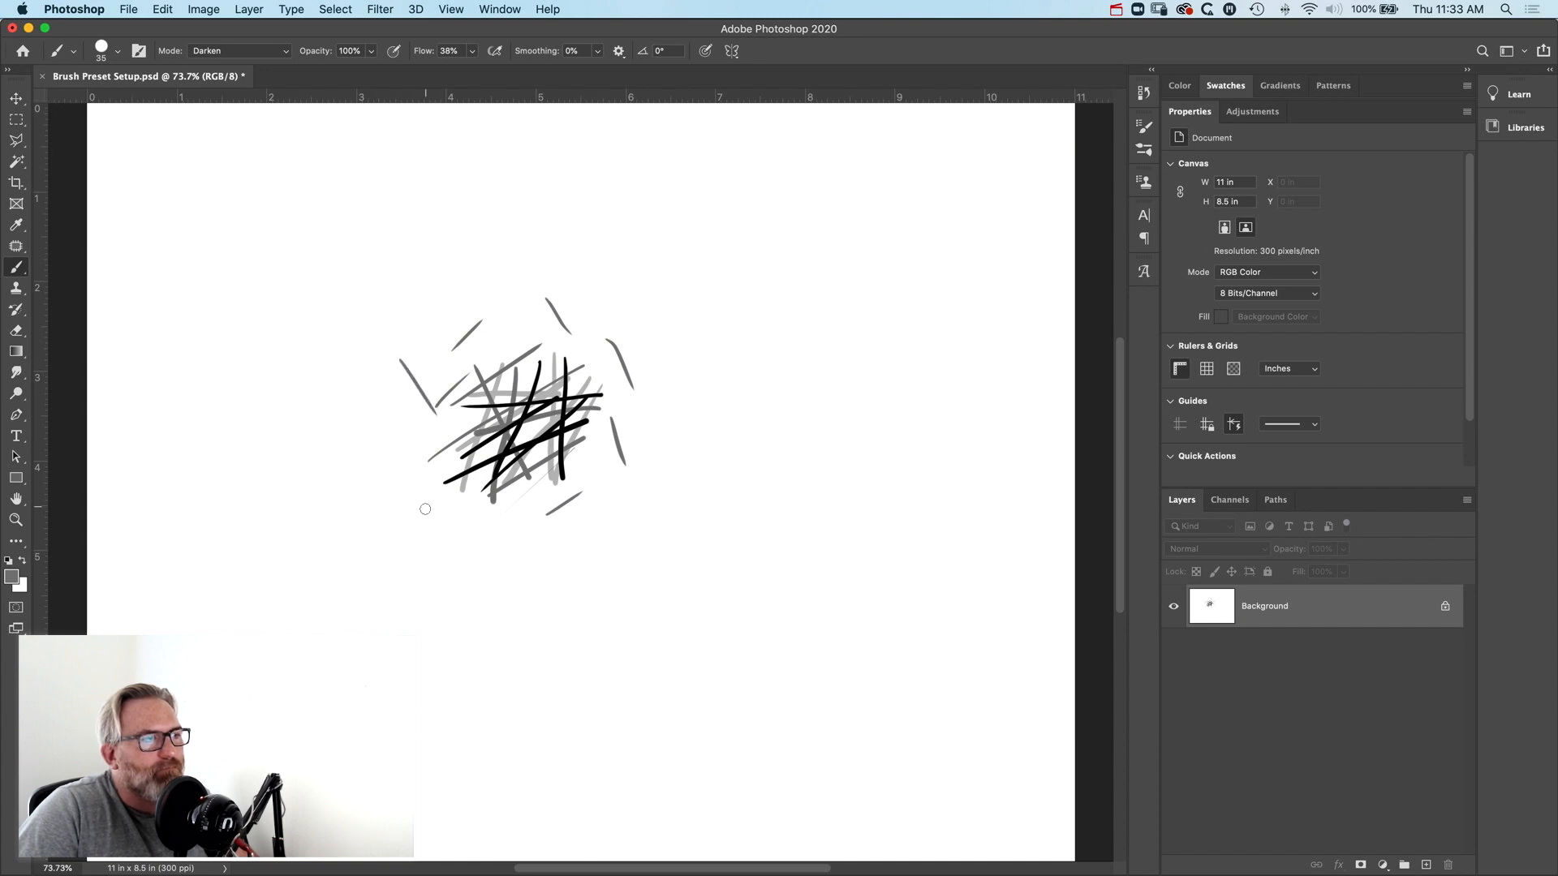
{"action": "left_click_drag", "start_coordinate": [536, 581], "coordinate": [527, 518]}
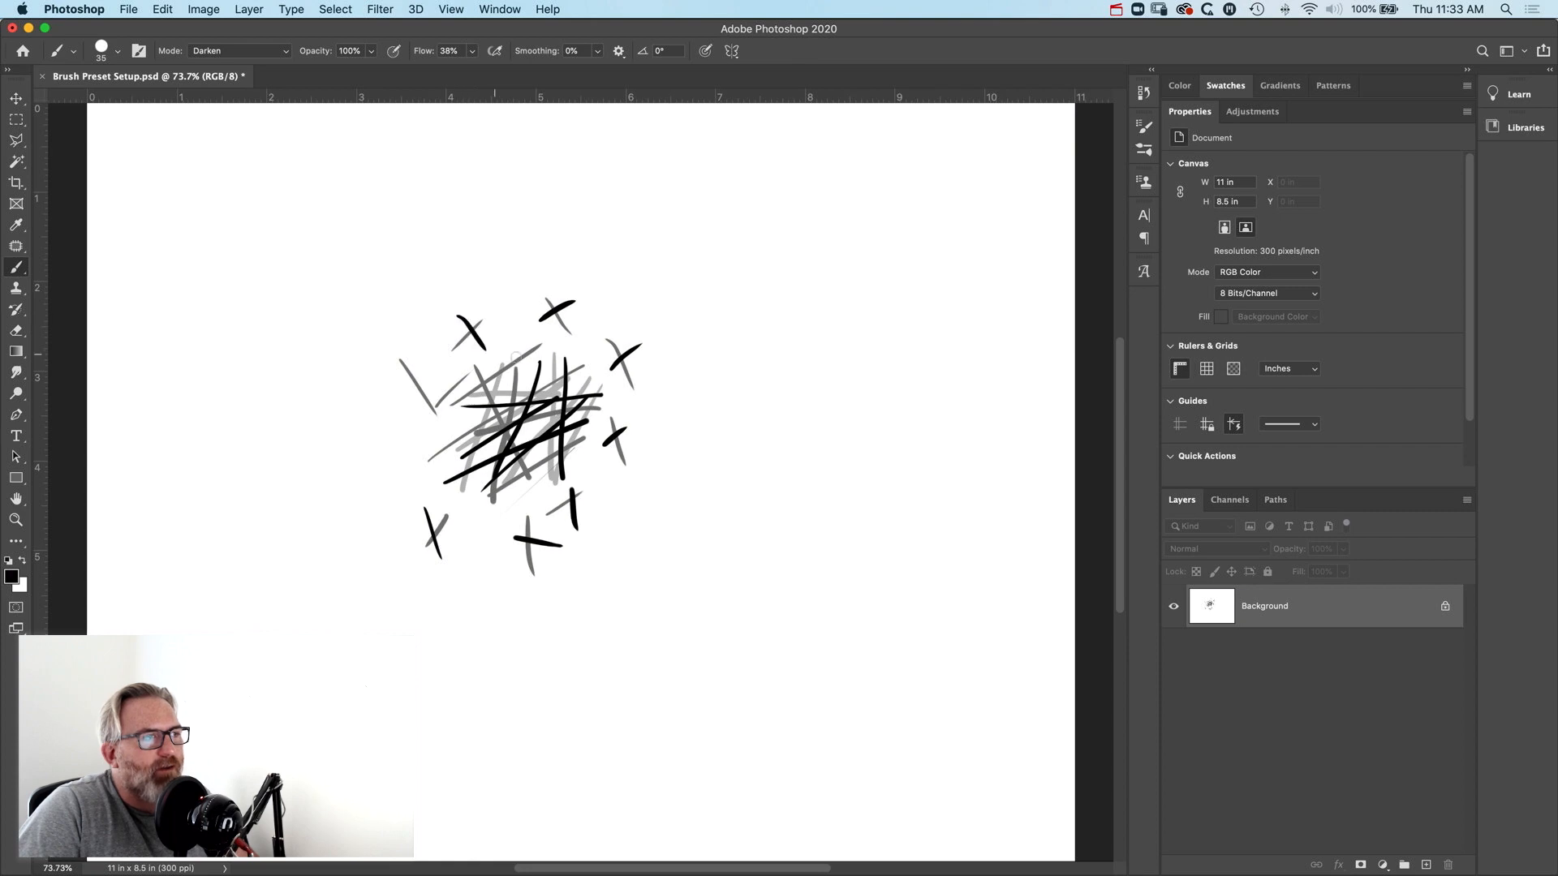
{"action": "left_click_drag", "start_coordinate": [431, 363], "coordinate": [390, 403]}
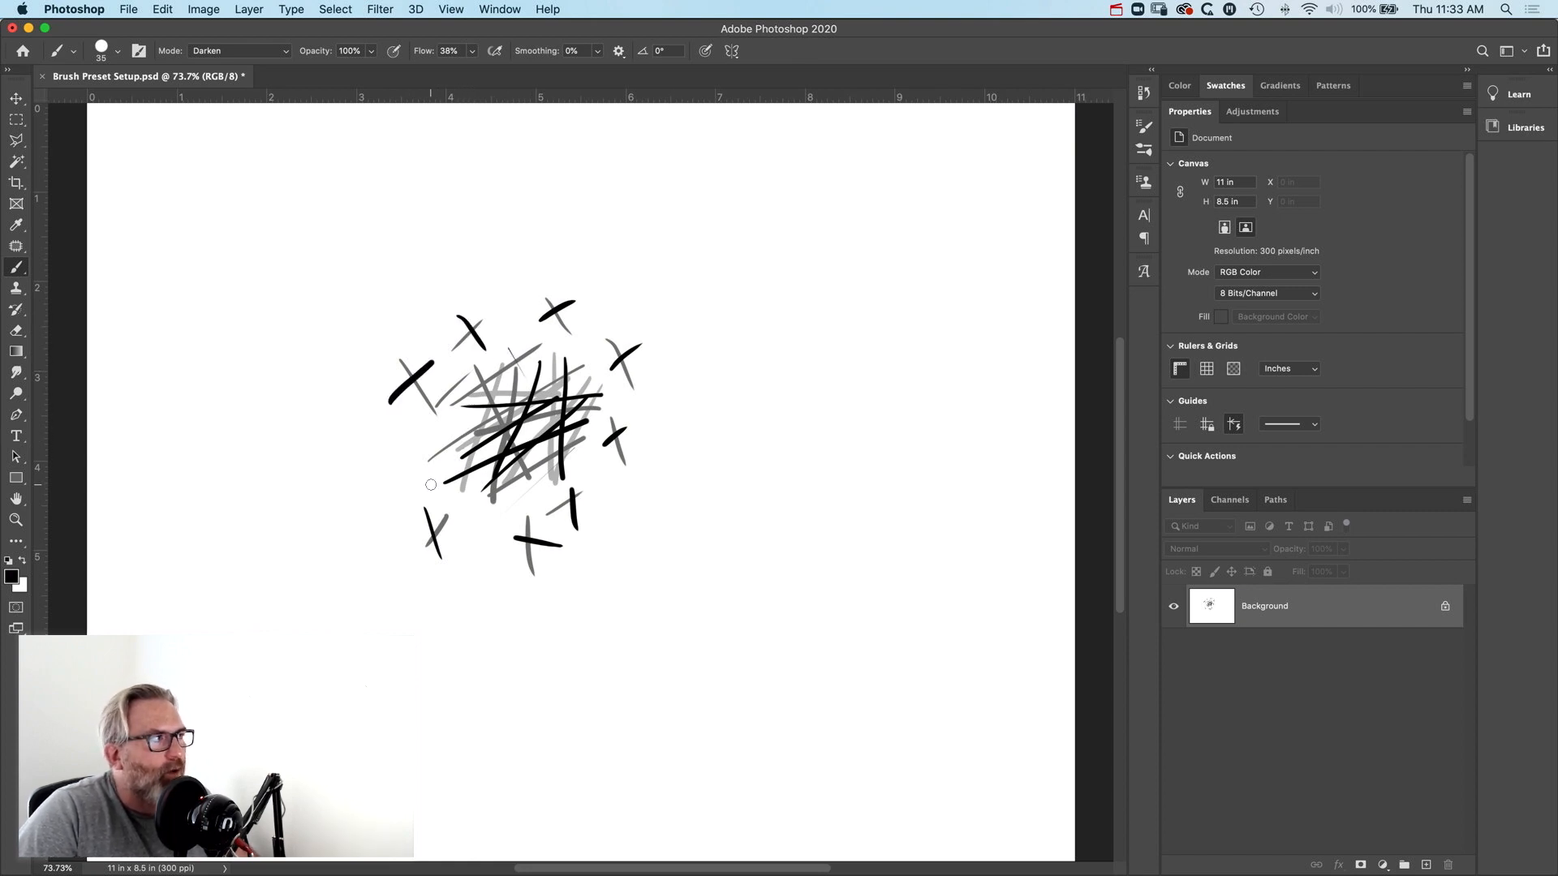
{"action": "left_click_drag", "start_coordinate": [445, 447], "coordinate": [429, 461]}
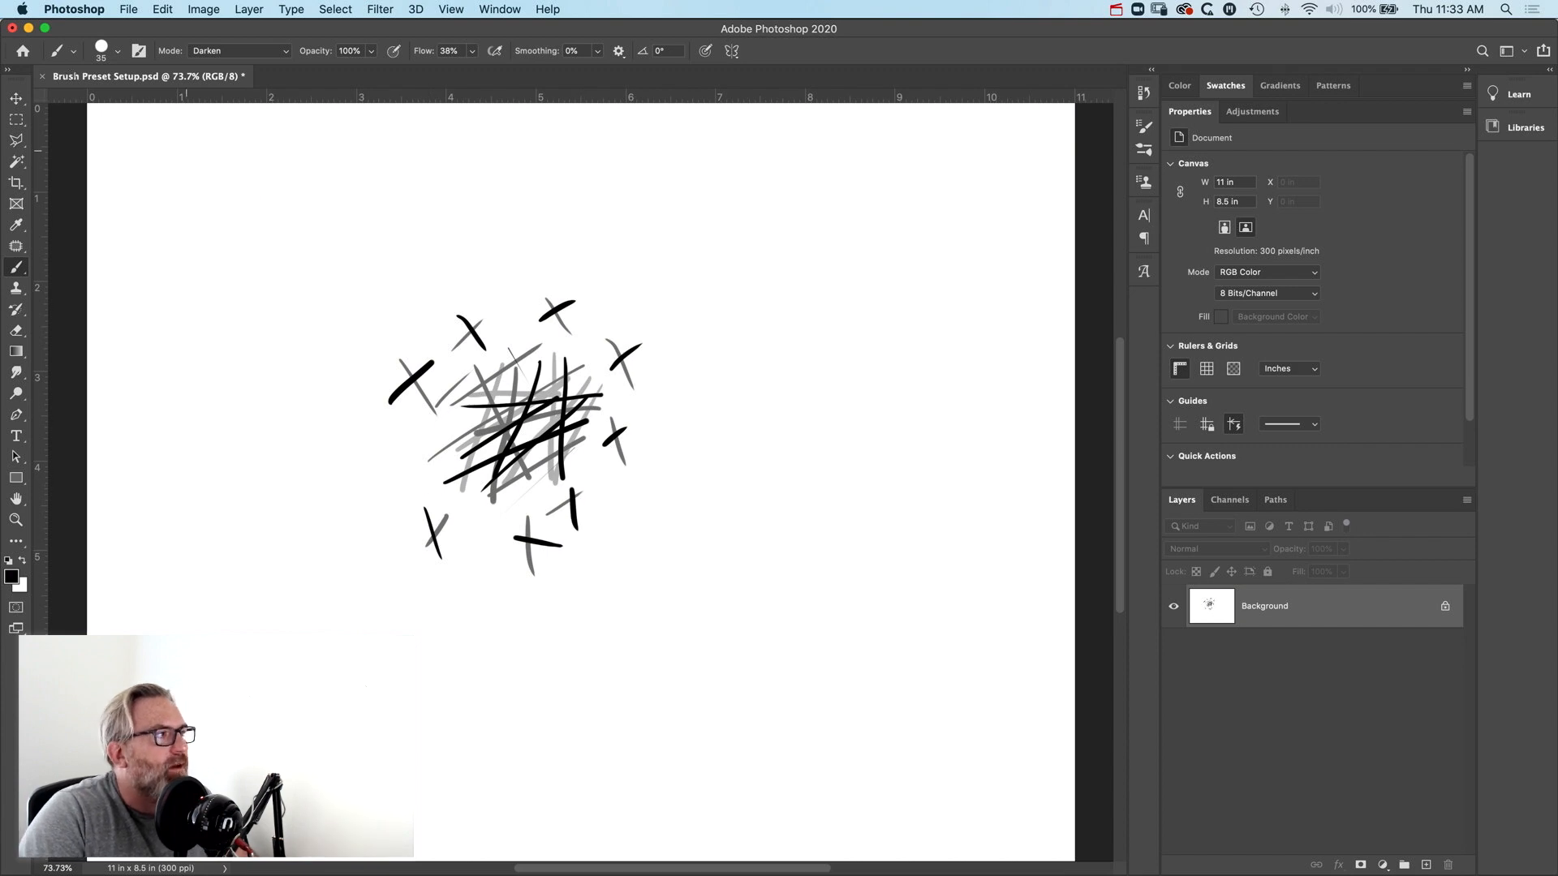
- Select a rectangle around the whole scribble sketch with the Rectangular Marquee tool
{"action": "left_click", "coordinate": [15, 117]}
{"action": "right_click", "coordinate": [15, 117]}
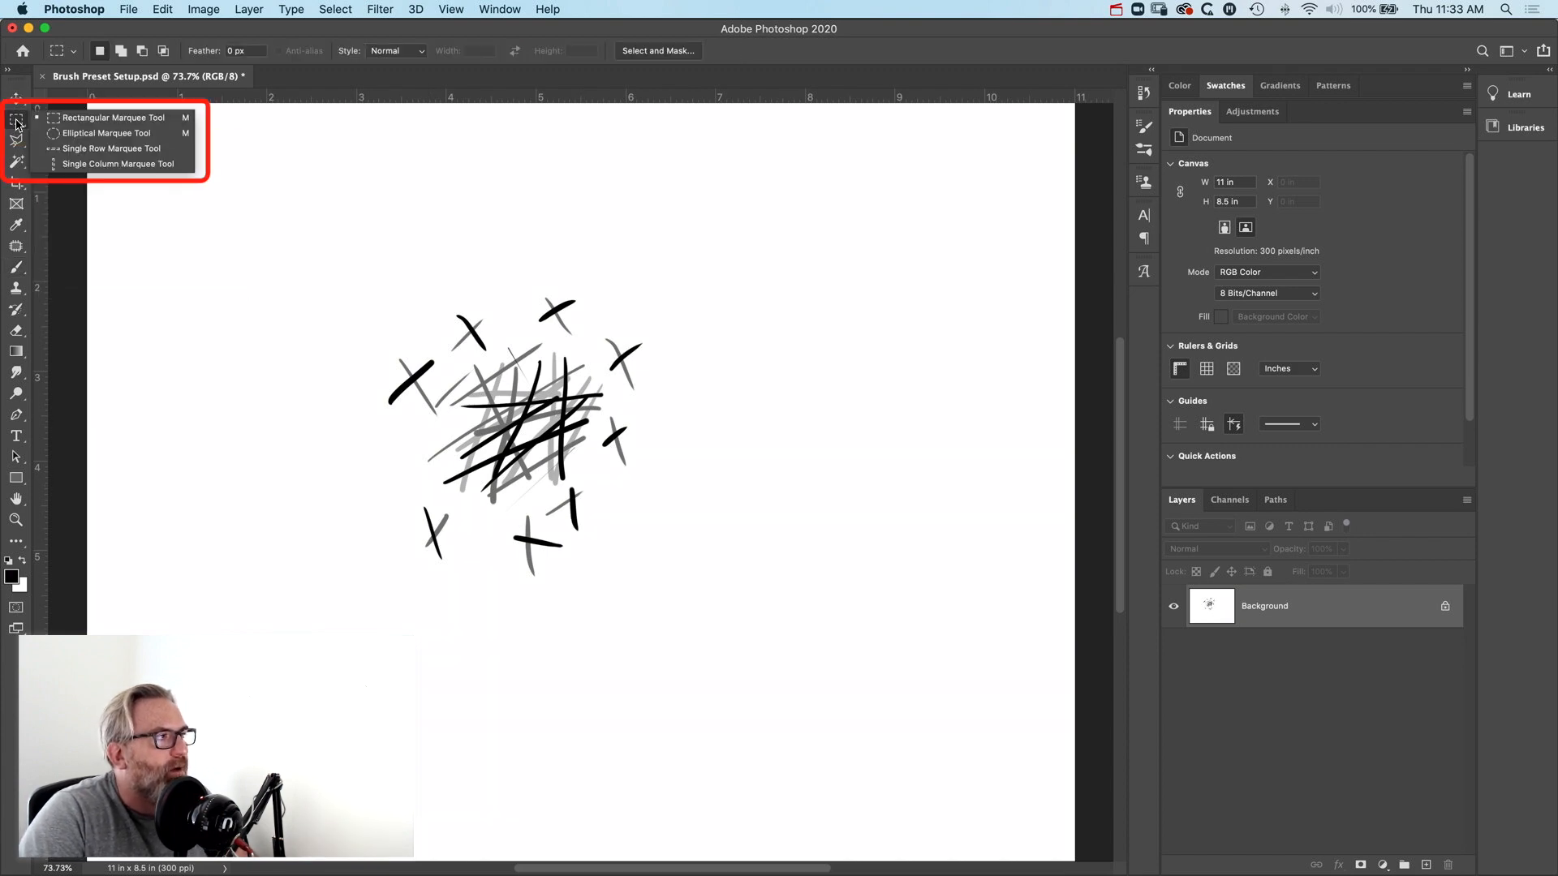
{"action": "left_click", "coordinate": [60, 118]}
{"action": "left_click_drag", "start_coordinate": [365, 258], "coordinate": [668, 597]}
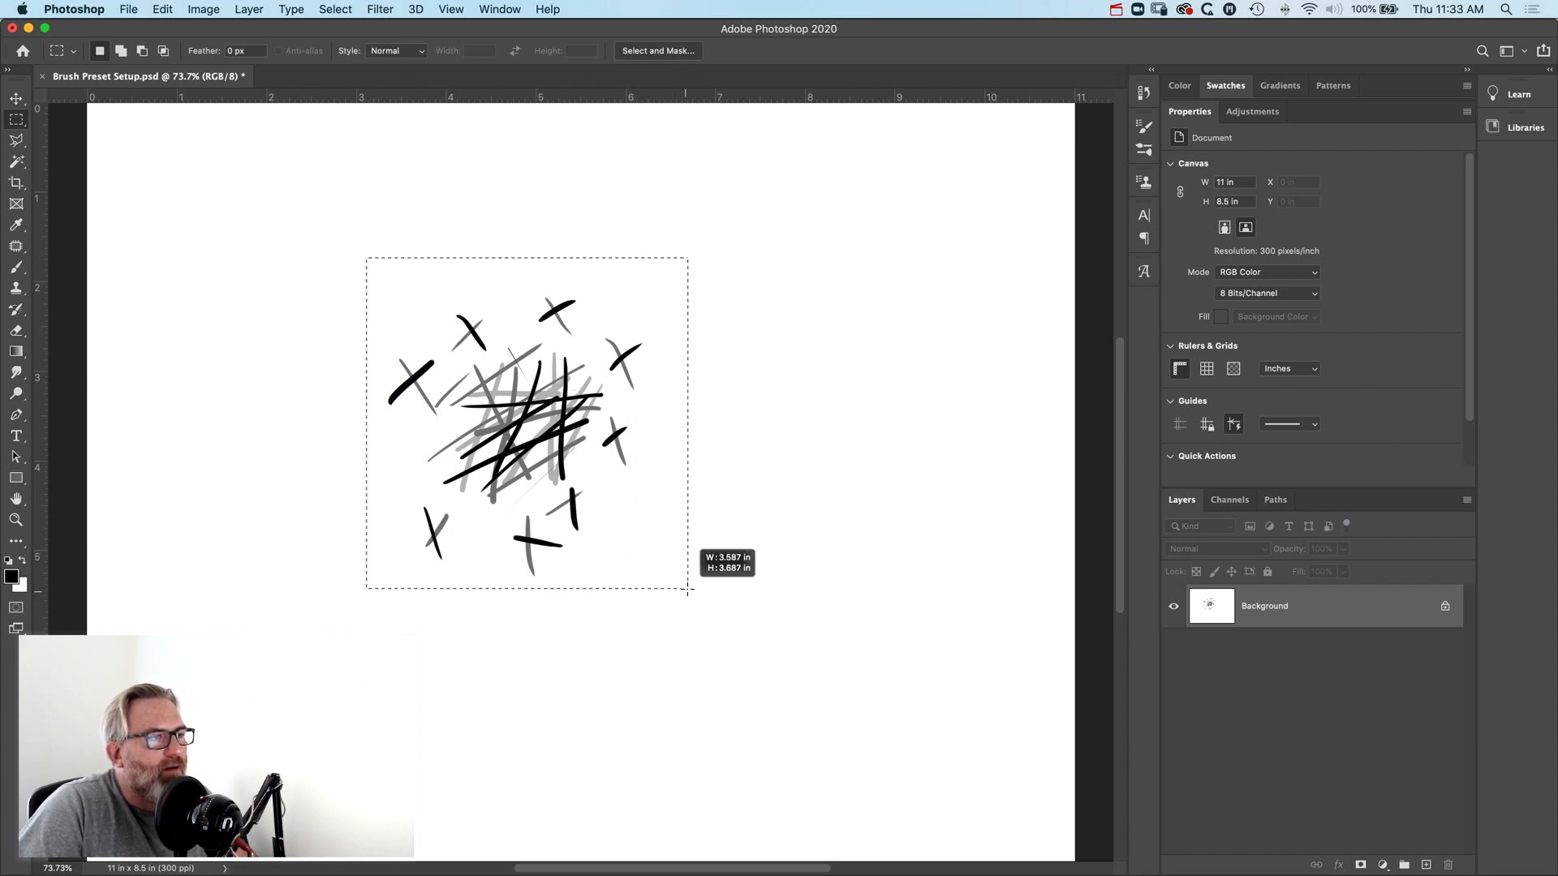
{"action": "left_click_drag", "start_coordinate": [668, 597], "coordinate": [671, 591]}
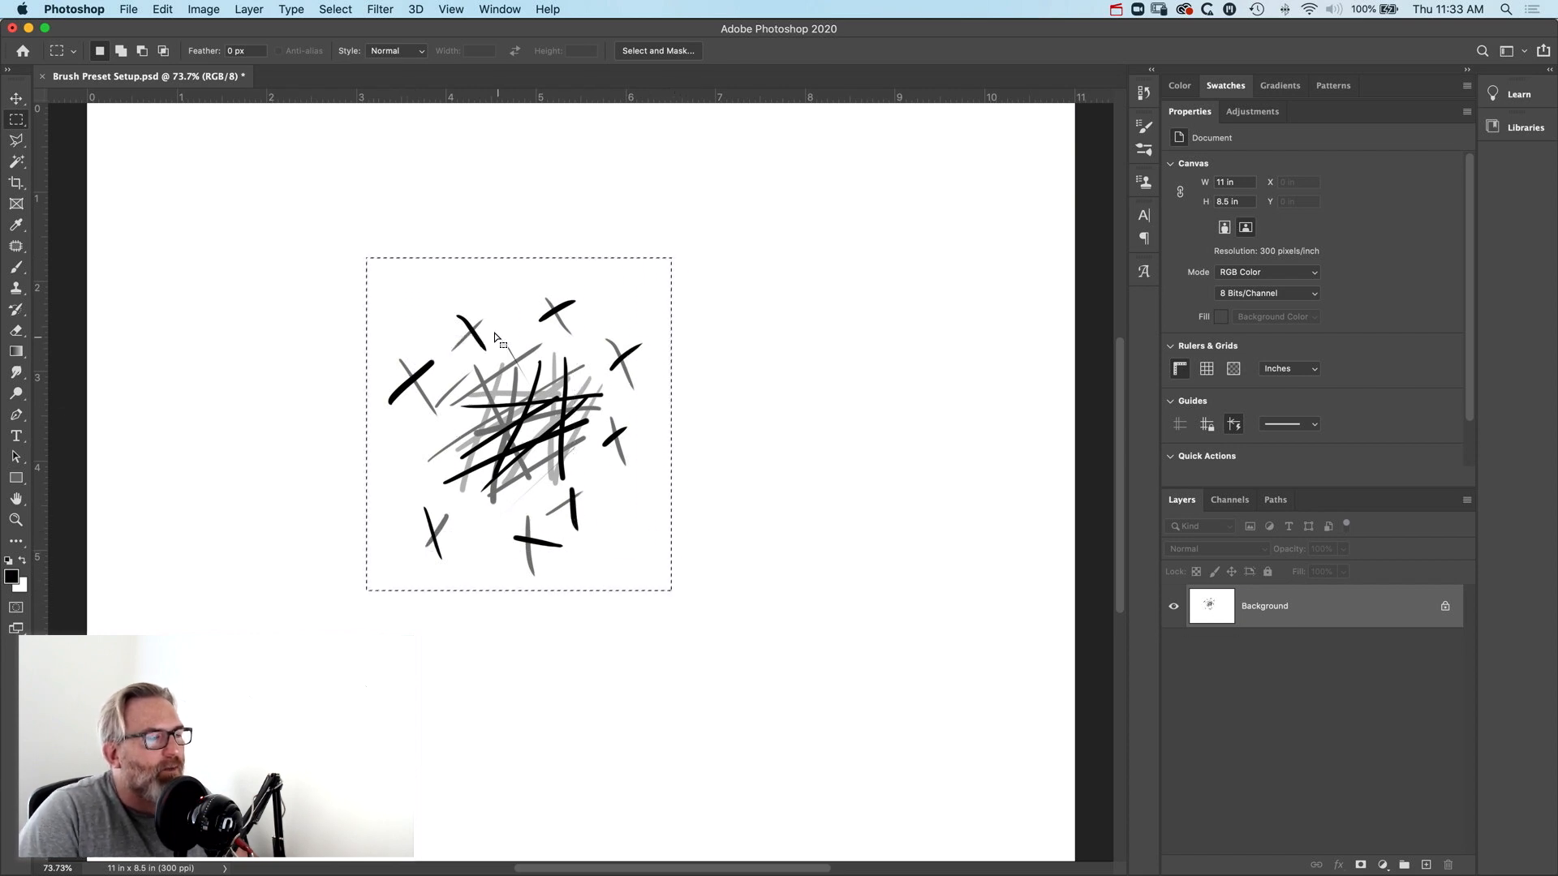
- Define a new brush preset from the selected sketch via Edit > Define Brush Preset
{"action": "left_click", "coordinate": [162, 9]}
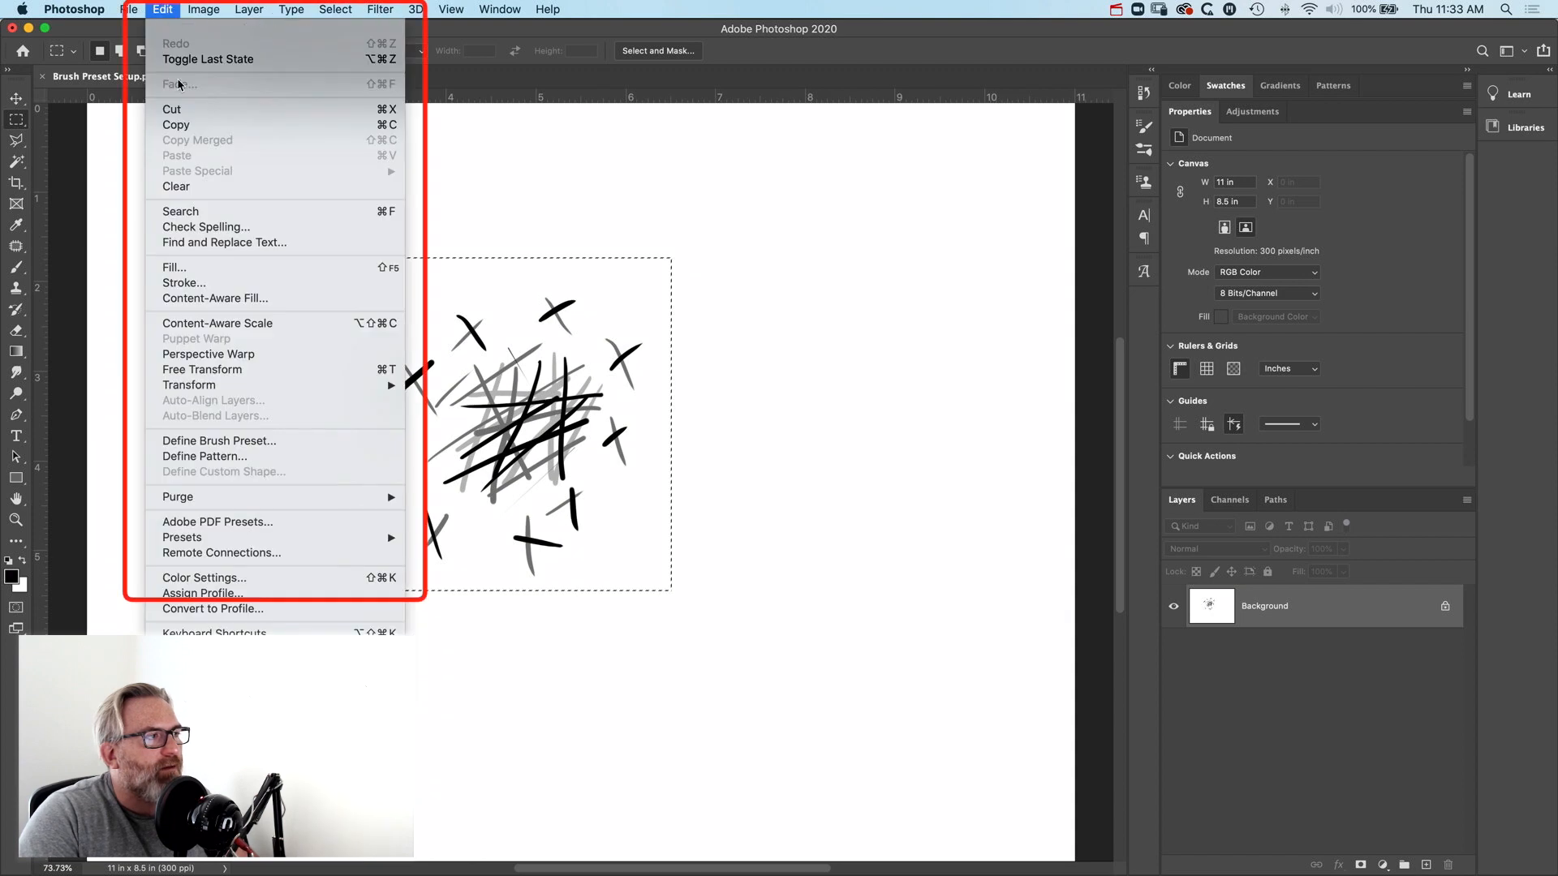
{"action": "left_click", "coordinate": [250, 440]}
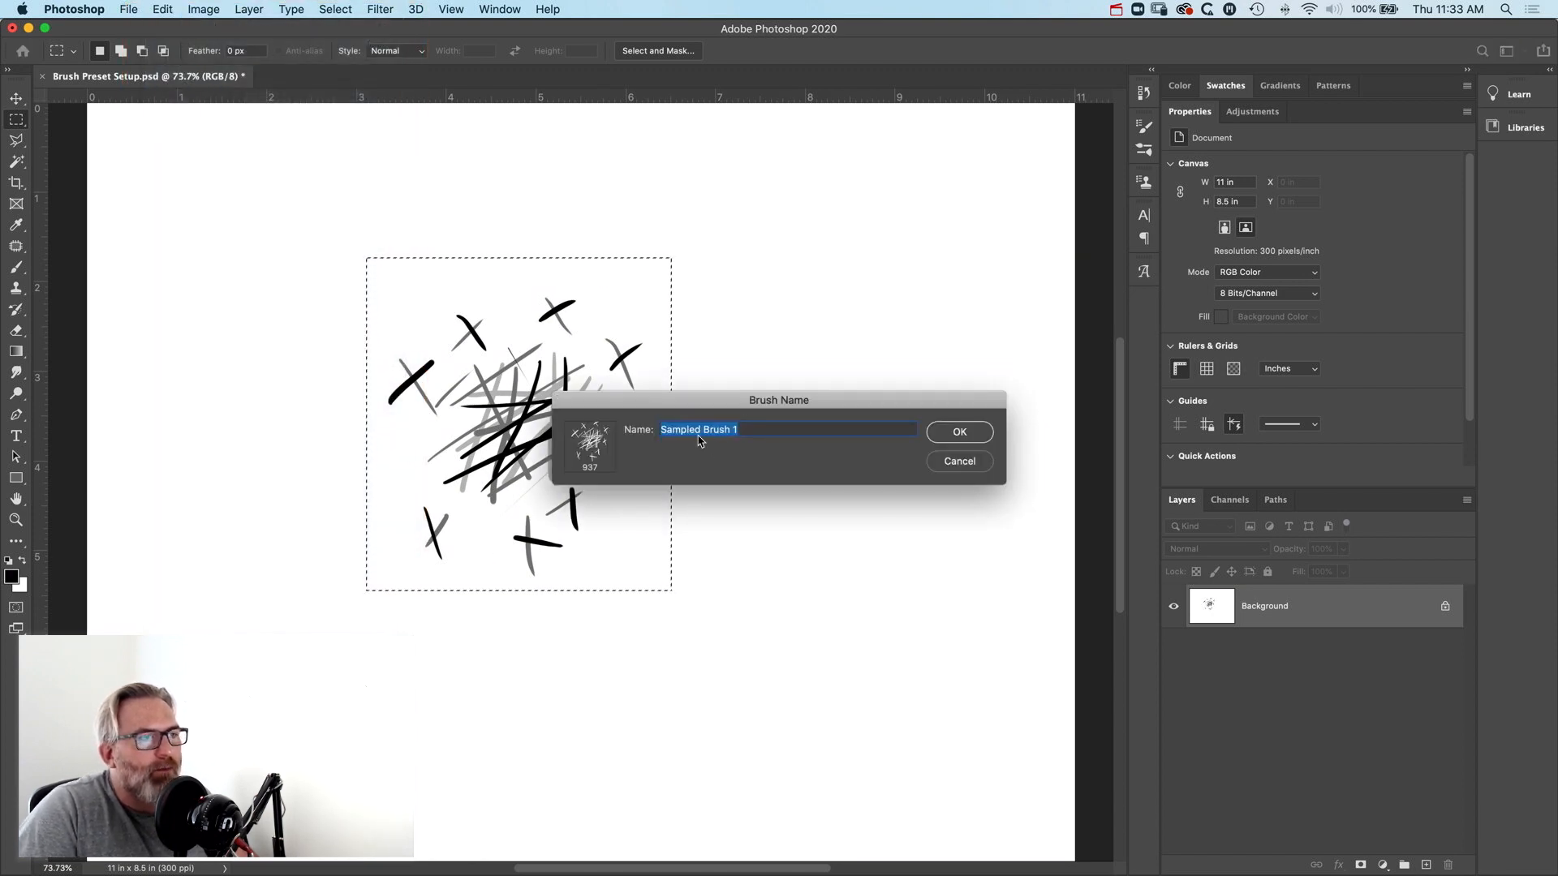
{"action": "type", "text": "Ben's "}
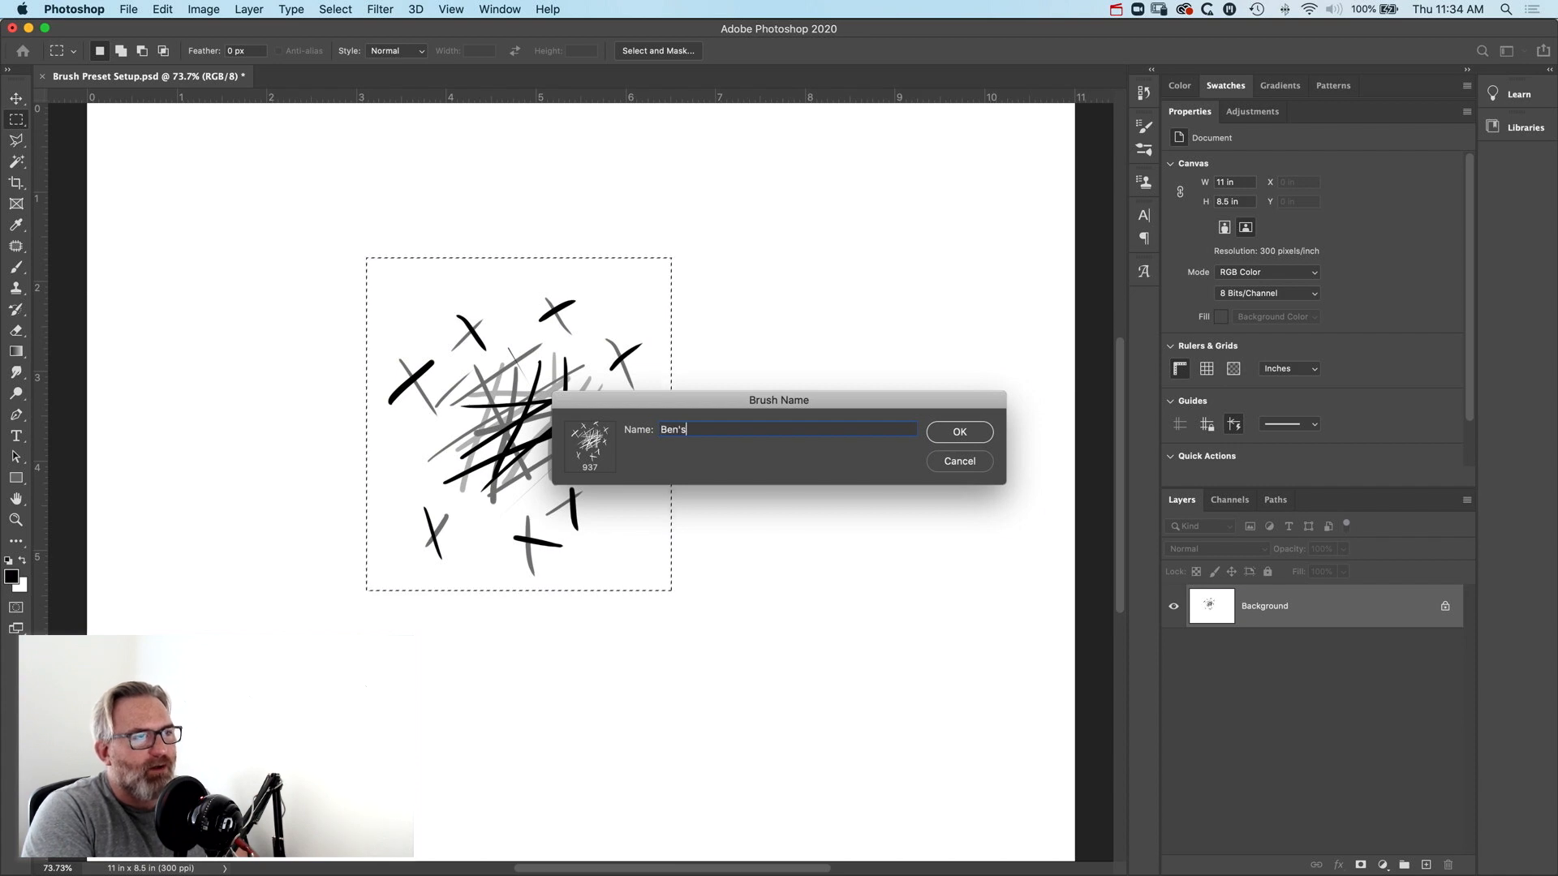
{"action": "type", "text": "Brush May "}
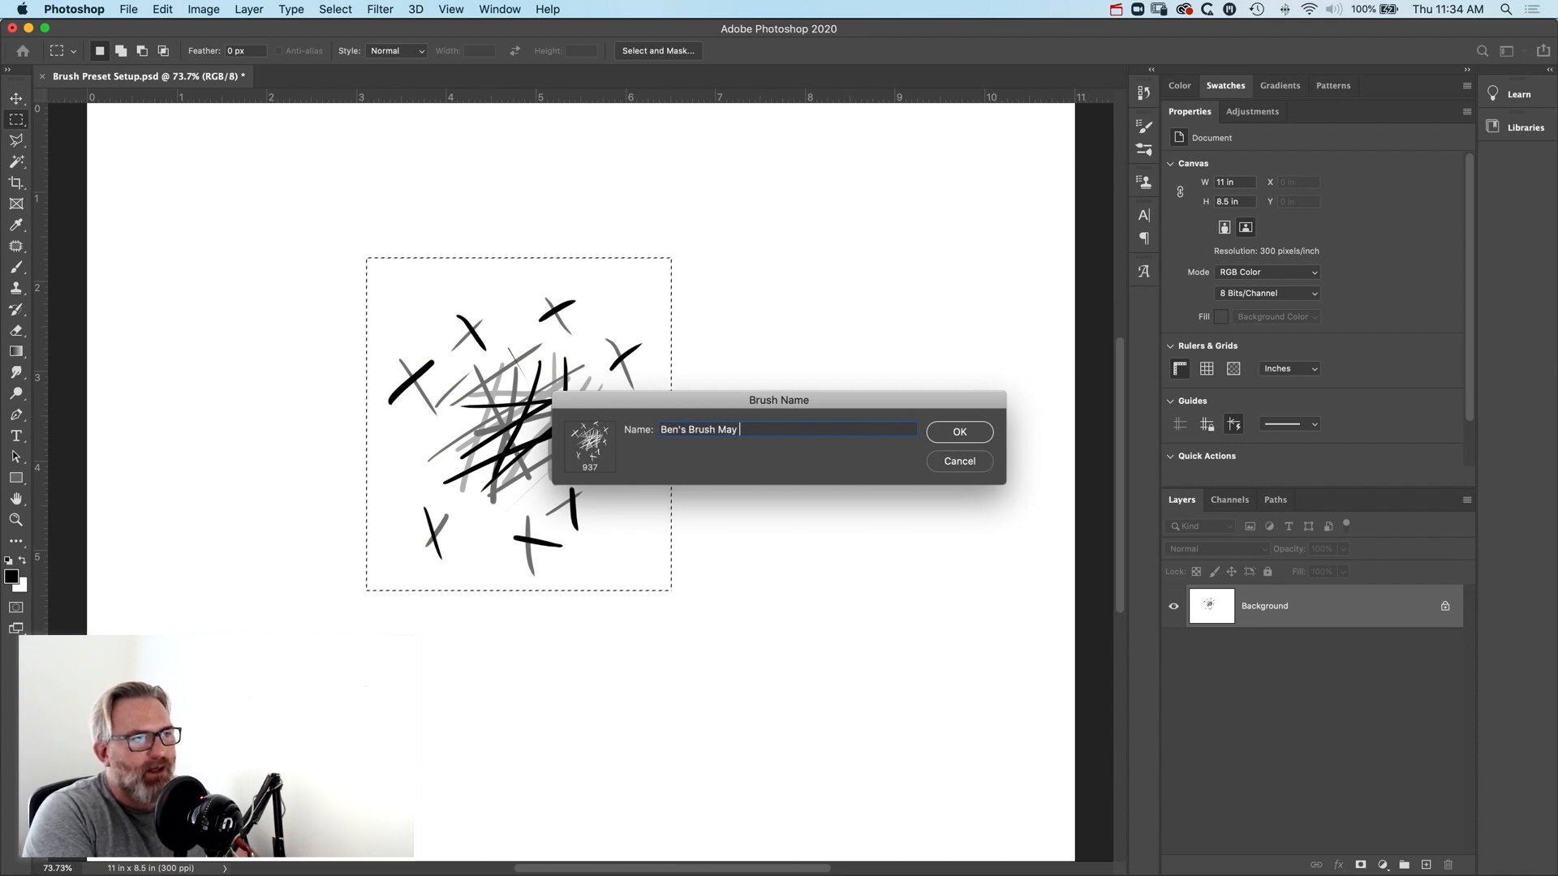
{"action": "type", "text": "2020"}
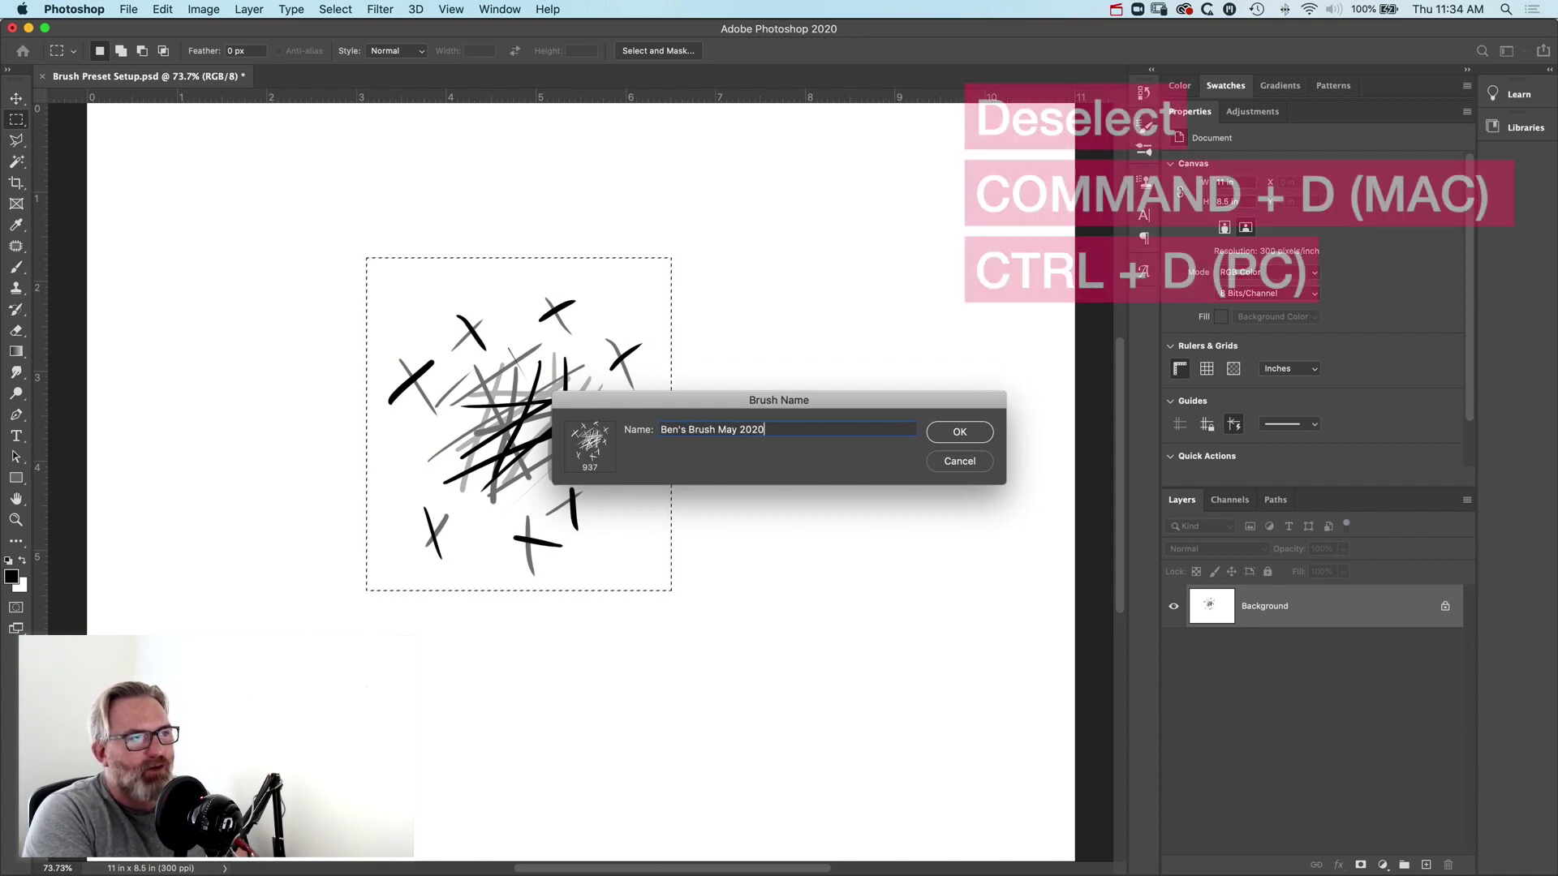
{"action": "key", "text": "Return"}
{"action": "key", "text": "b"}
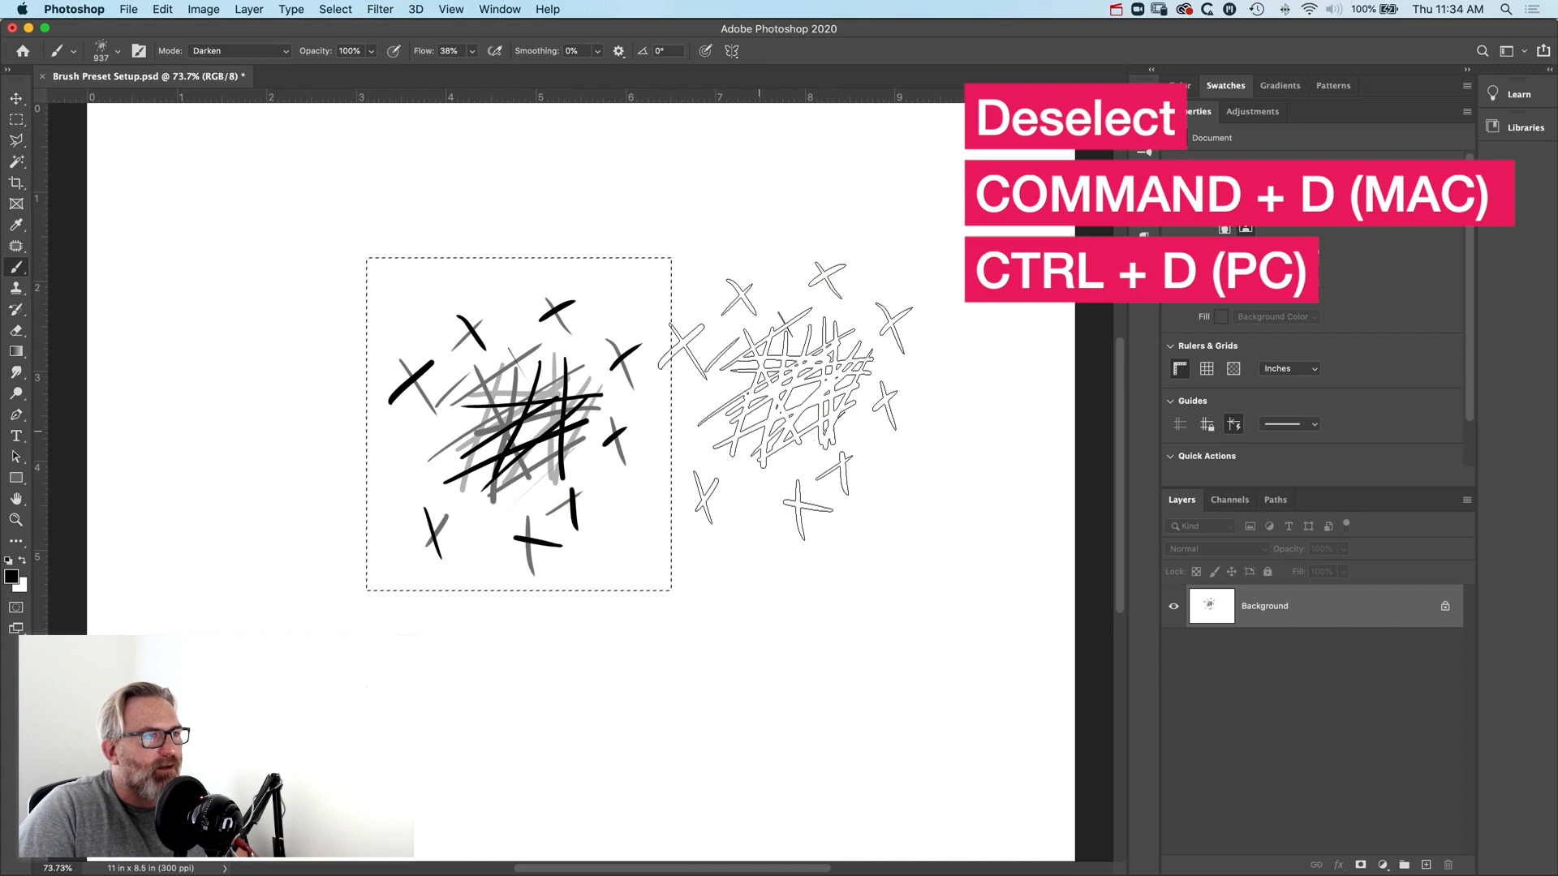
- Deselect, select the entire canvas and fill it with white to clear the sketch
{"action": "key", "text": "super+d"}
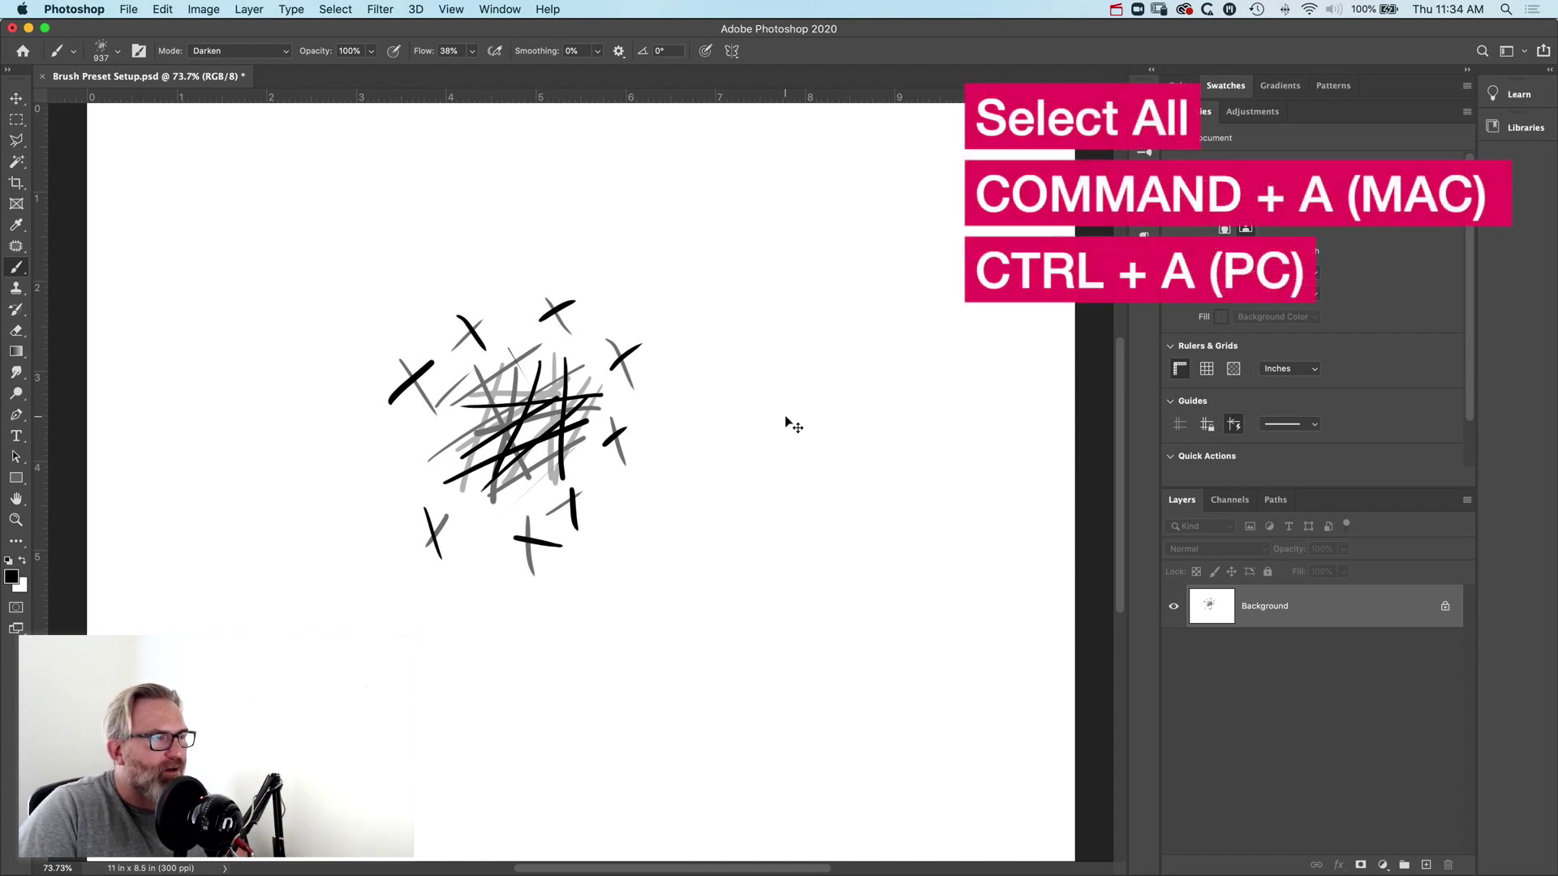
{"action": "key", "text": "super+a"}
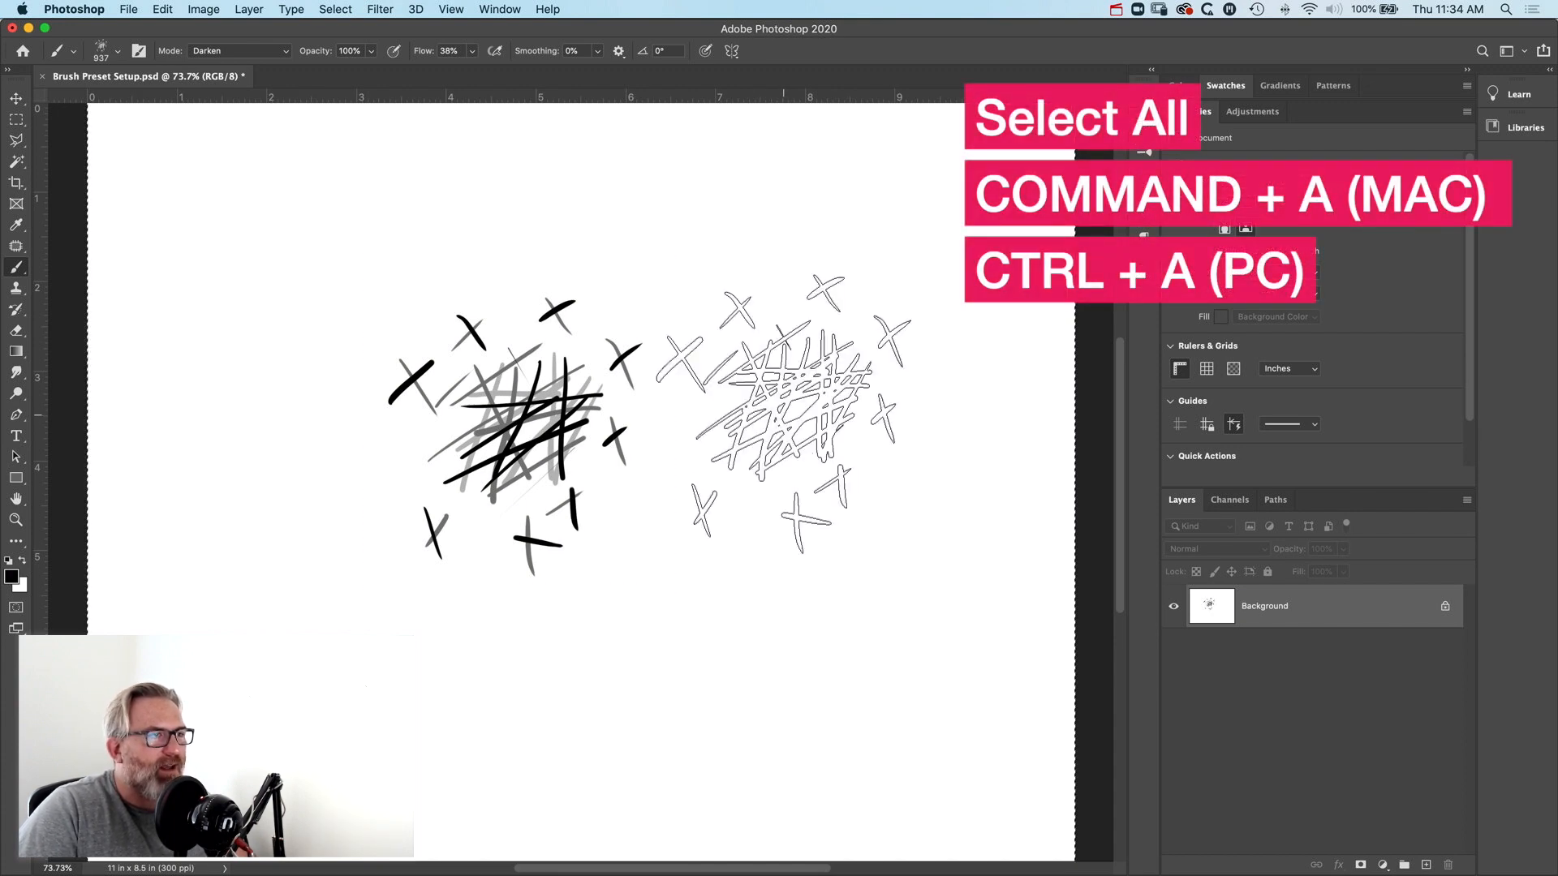
{"action": "key", "text": "shift+BackSpace"}
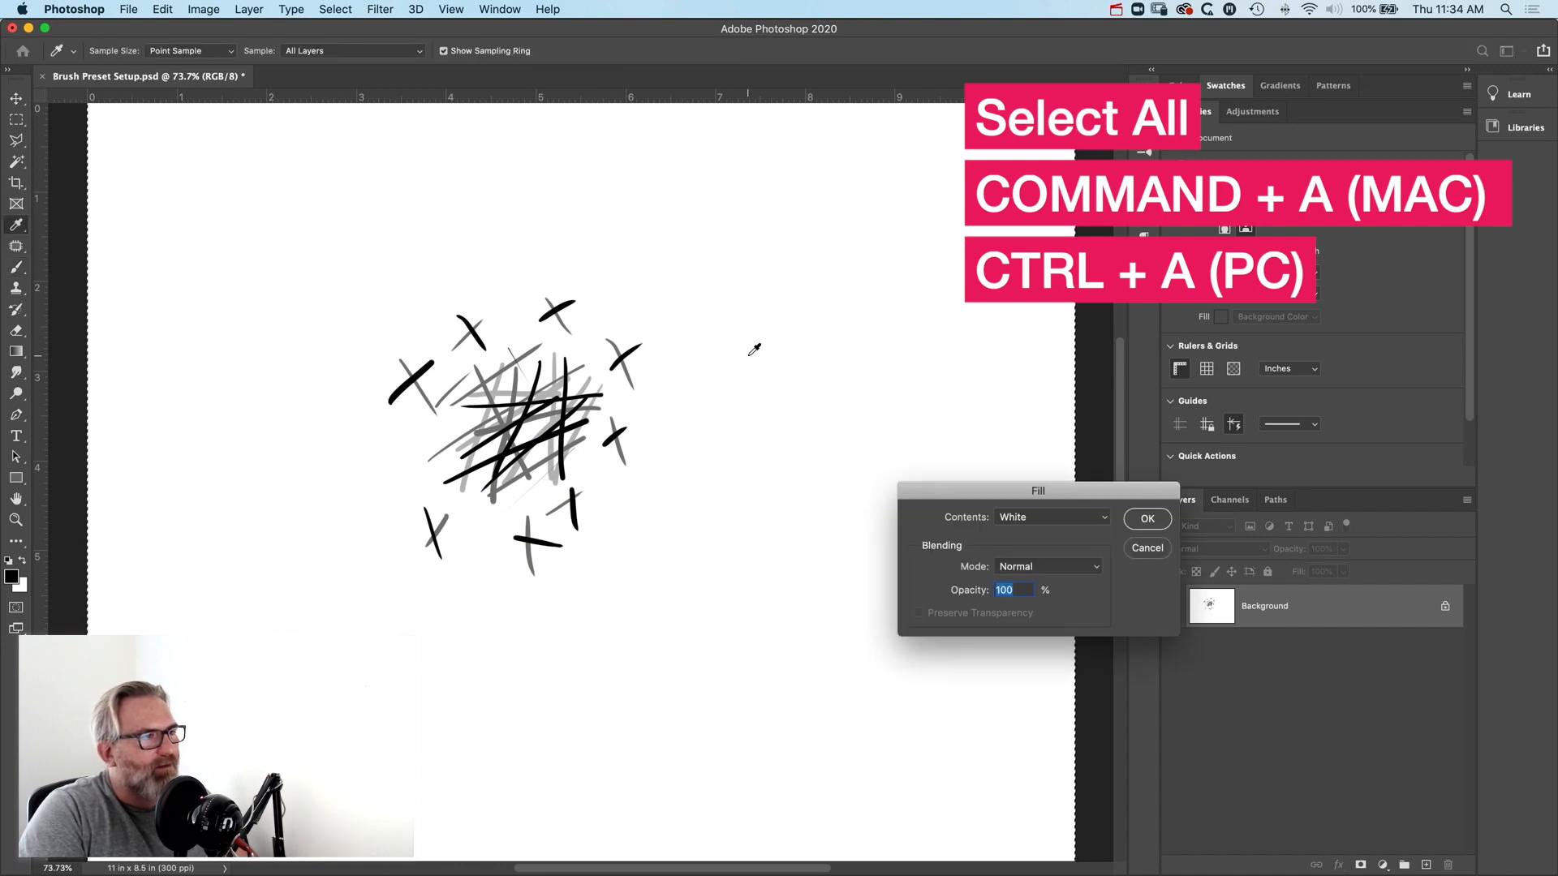
{"action": "left_click", "coordinate": [1146, 518]}
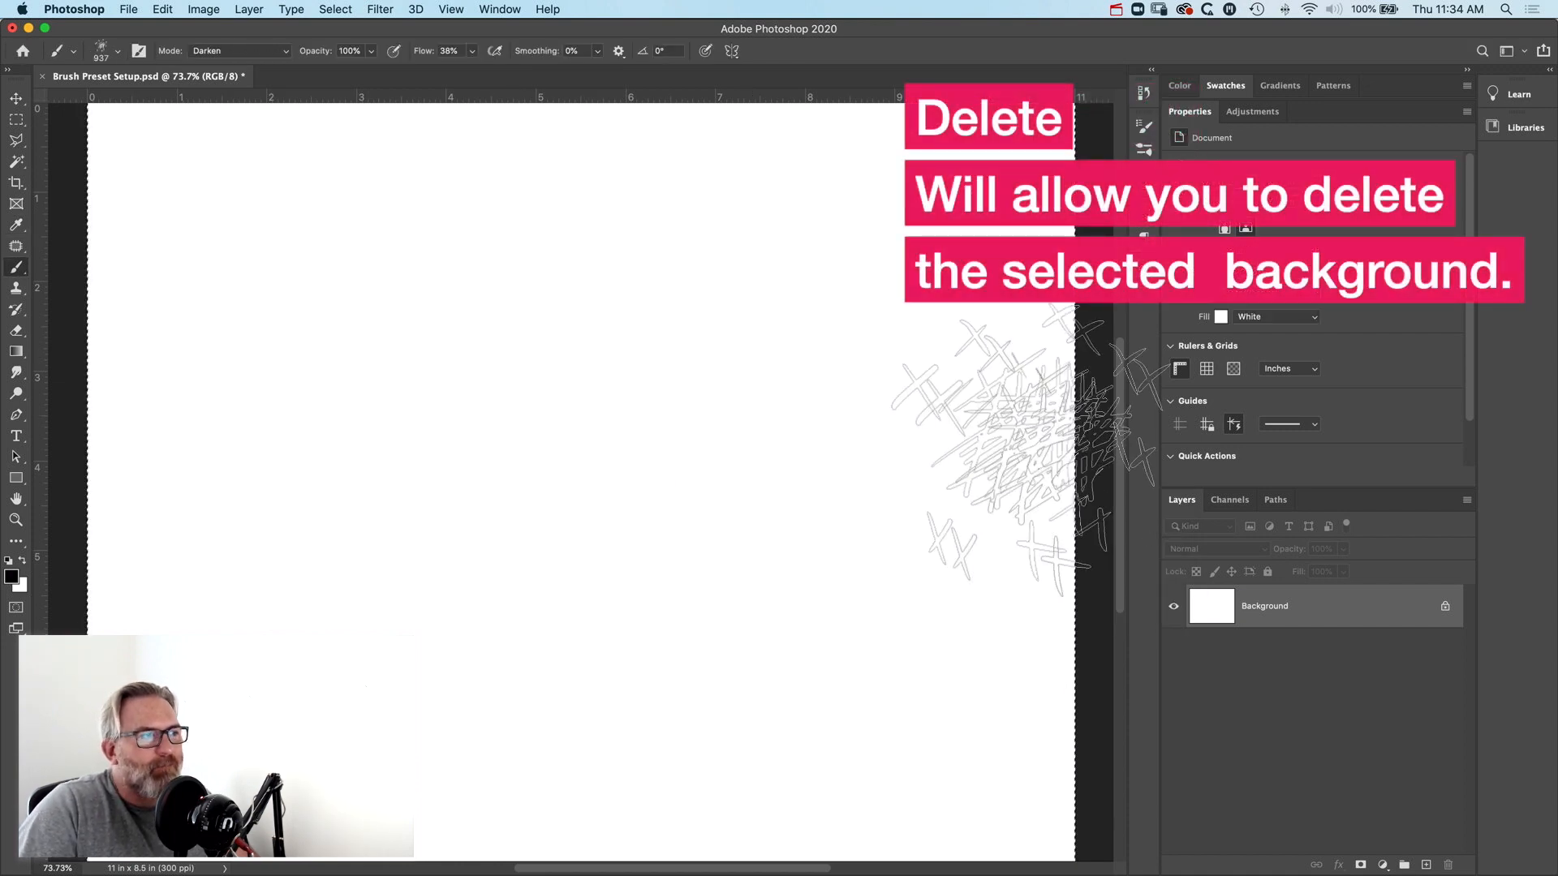
- Stamp the new scribble brush at several spots on the canvas, then undo all stamps
{"action": "left_click", "coordinate": [519, 417]}
{"action": "left_click", "coordinate": [821, 417]}
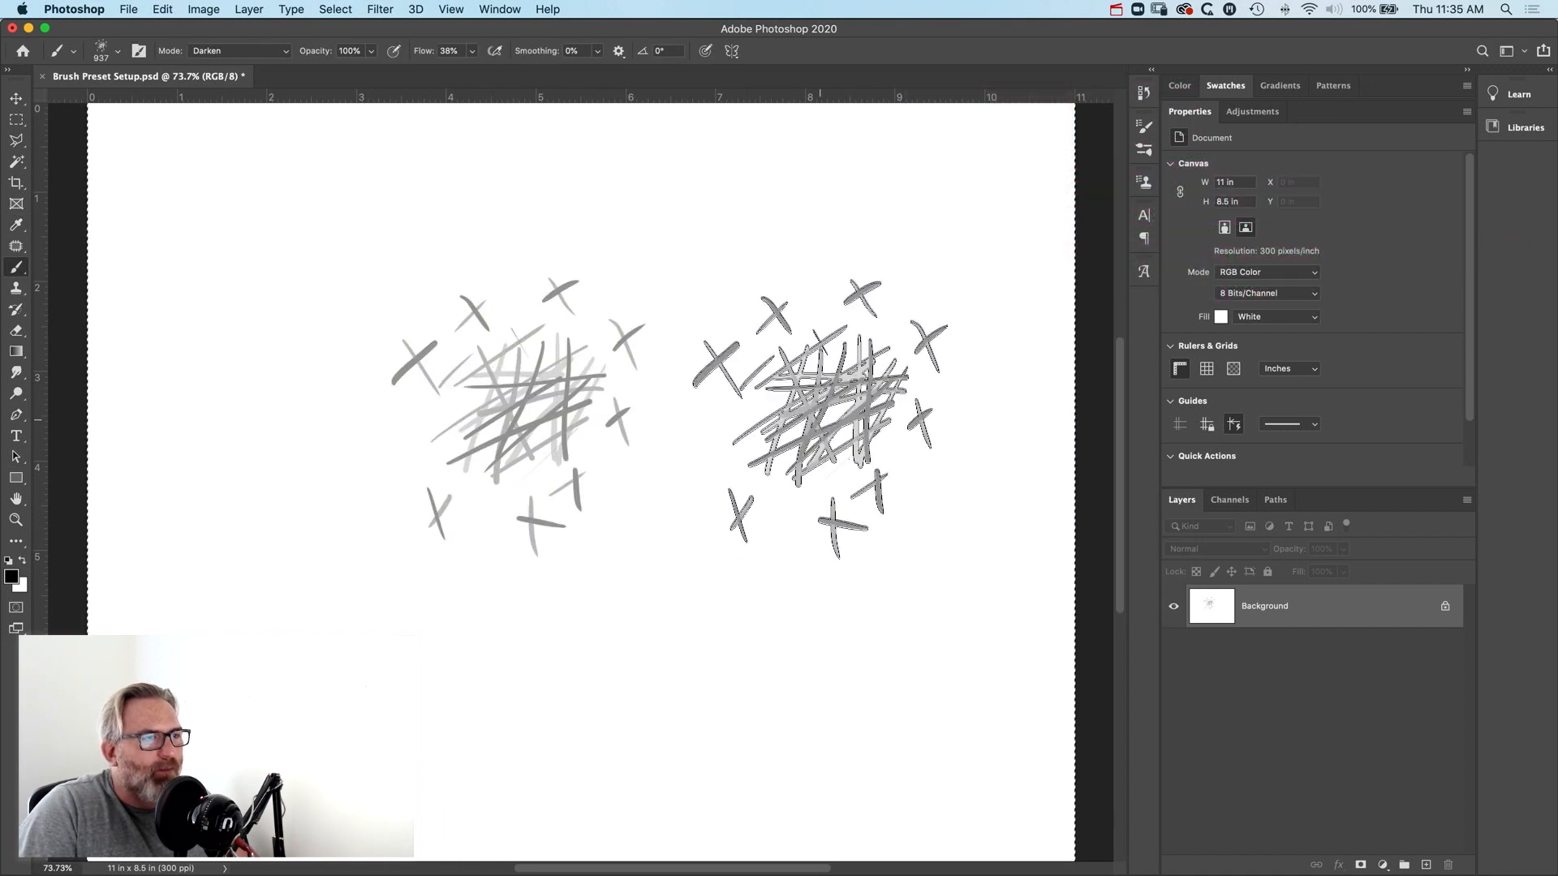
{"action": "left_click", "coordinate": [262, 542]}
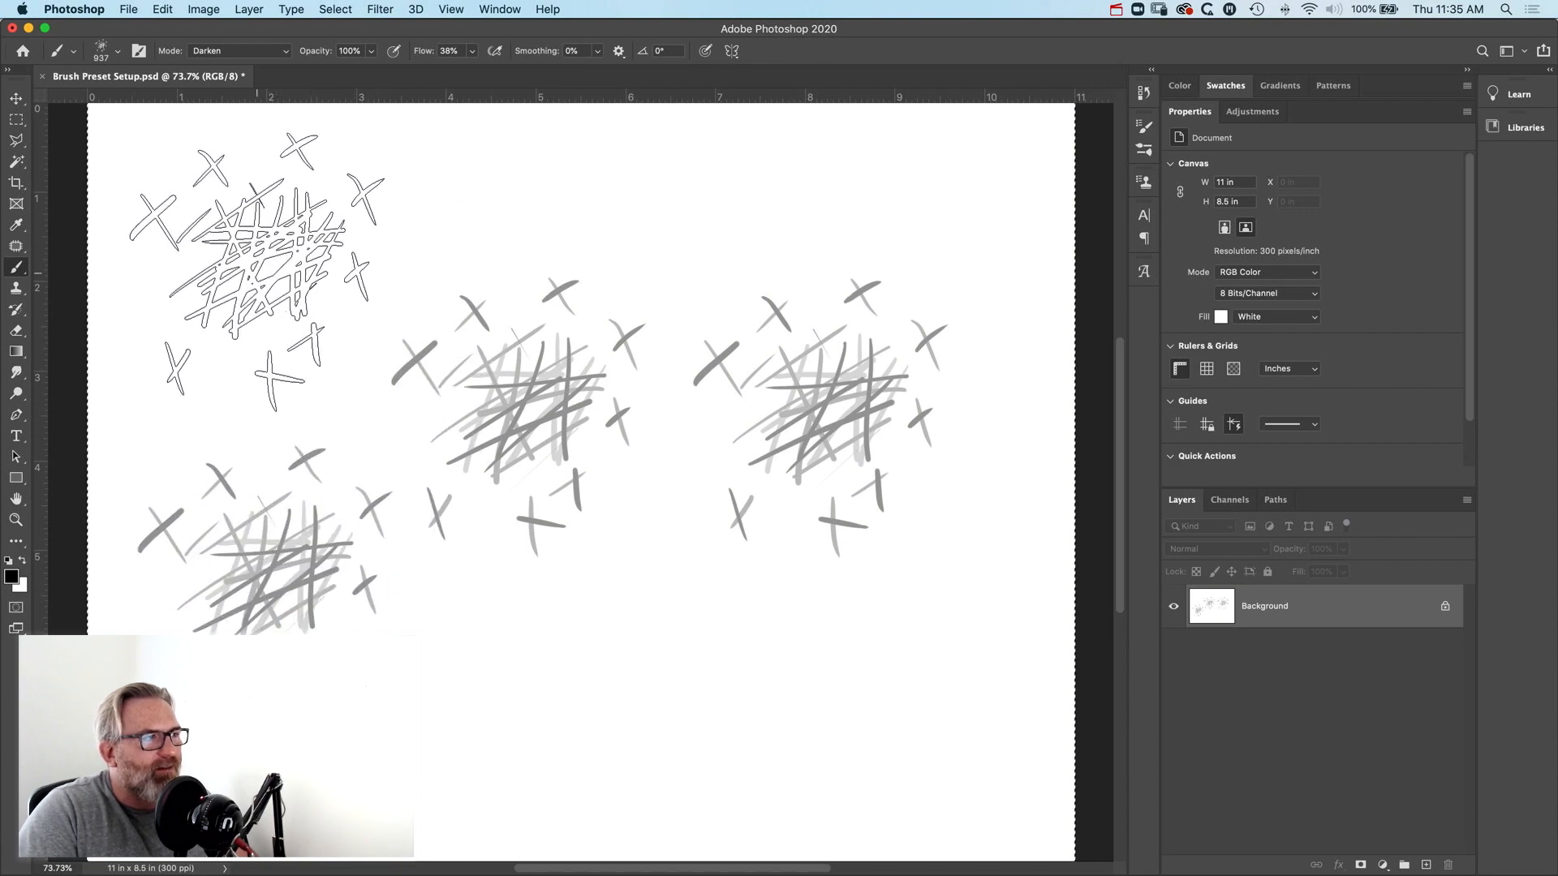
{"action": "left_click", "coordinate": [259, 262]}
{"action": "left_click", "coordinate": [640, 657]}
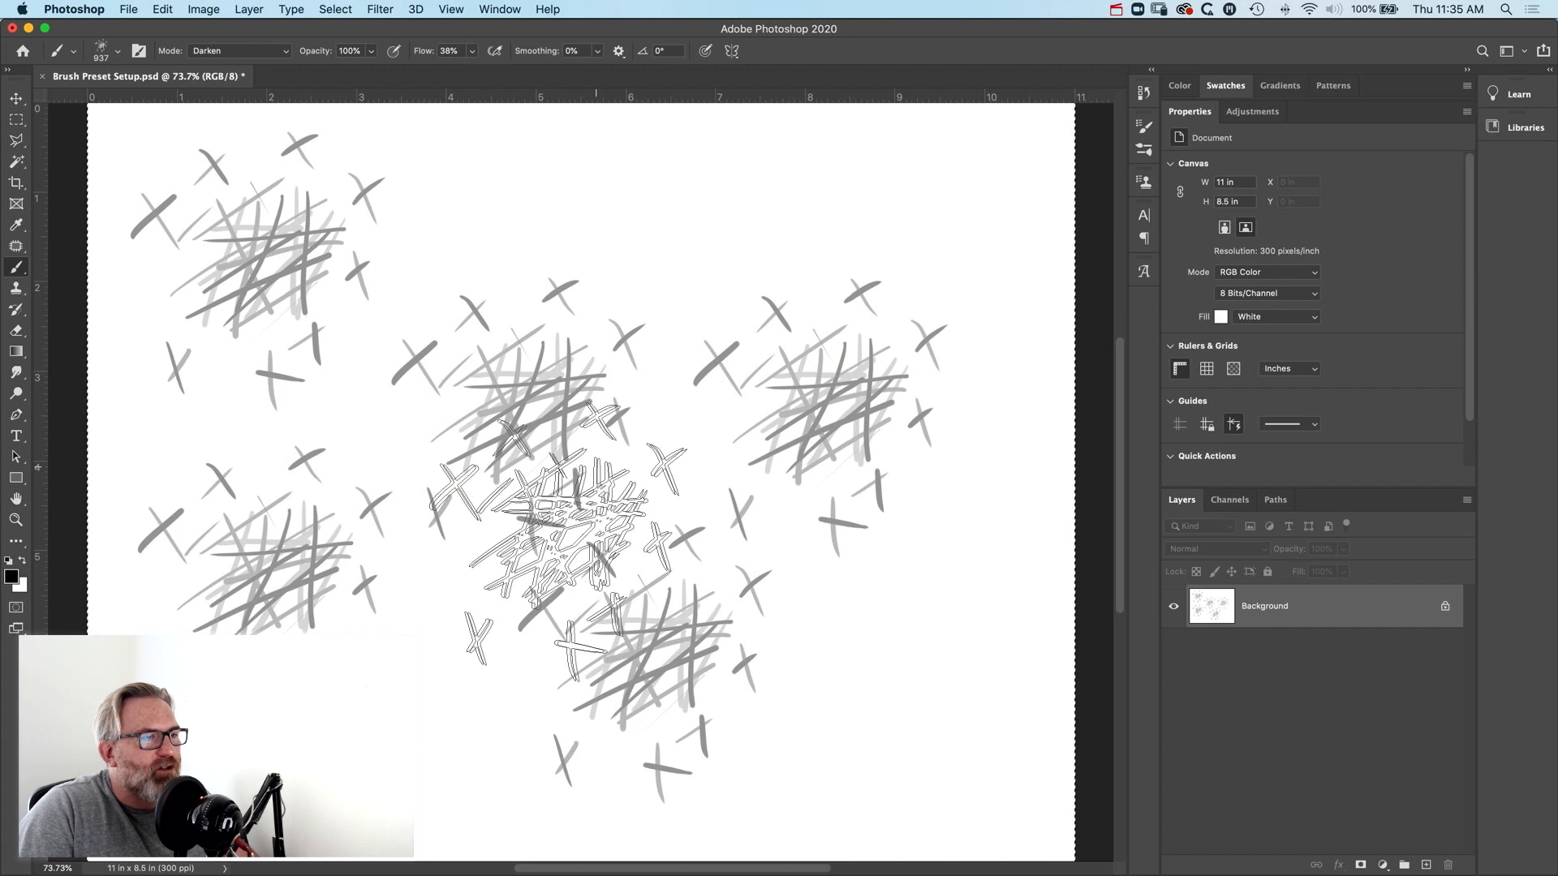
{"action": "key", "text": "ctrl+z"}
{"action": "key", "text": "ctrl+z"}
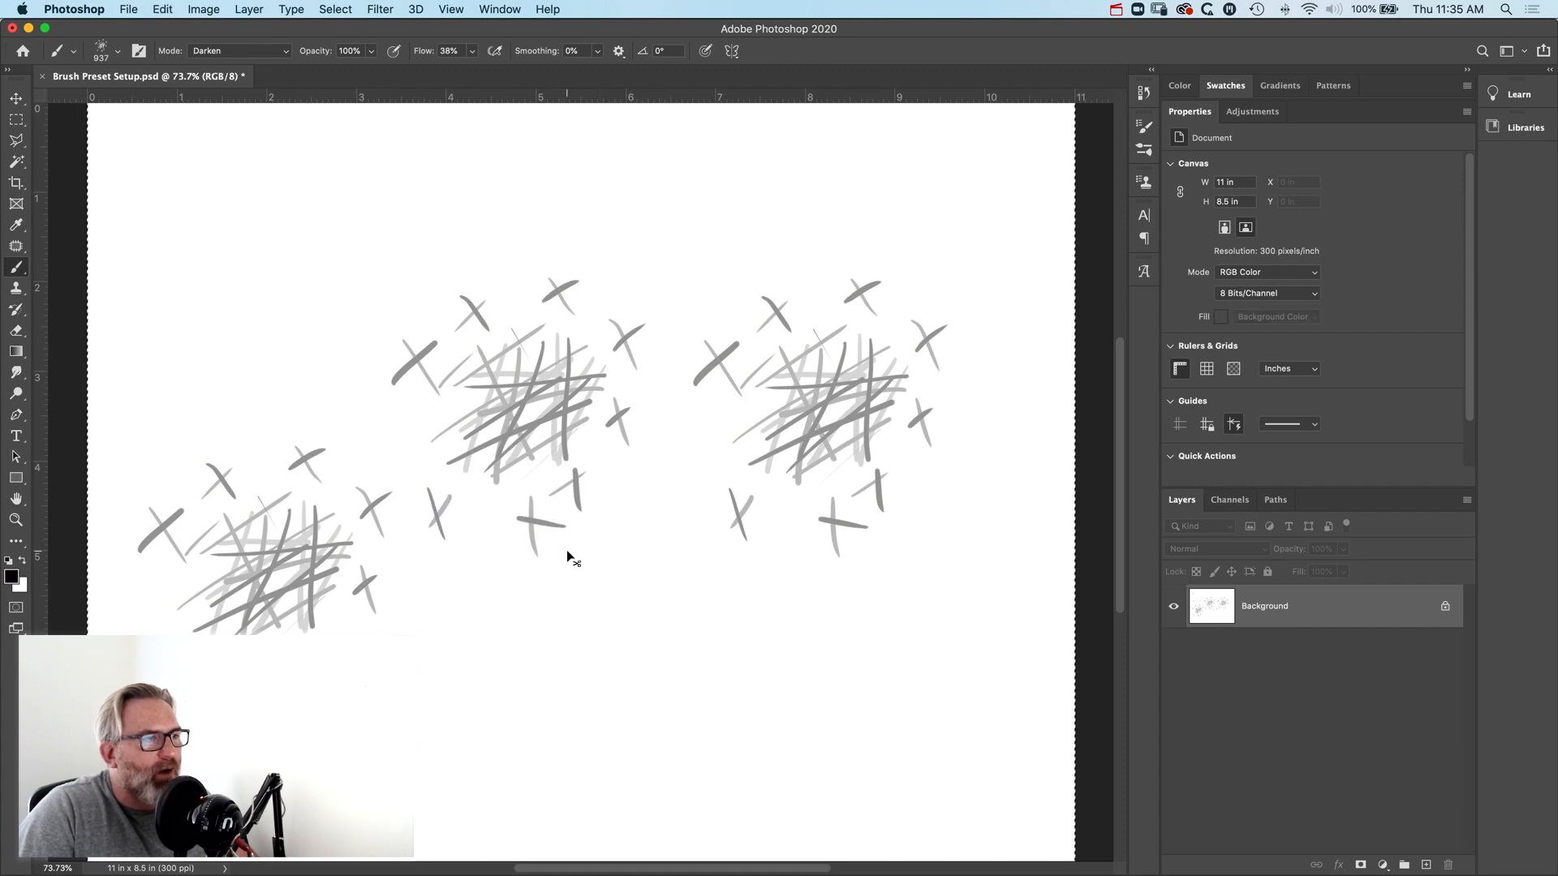
{"action": "key", "text": "ctrl+z"}
{"action": "key", "text": "ctrl+z"}
{"action": "key", "text": "ctrl+z"}
{"action": "key", "text": "ctrl+z"}
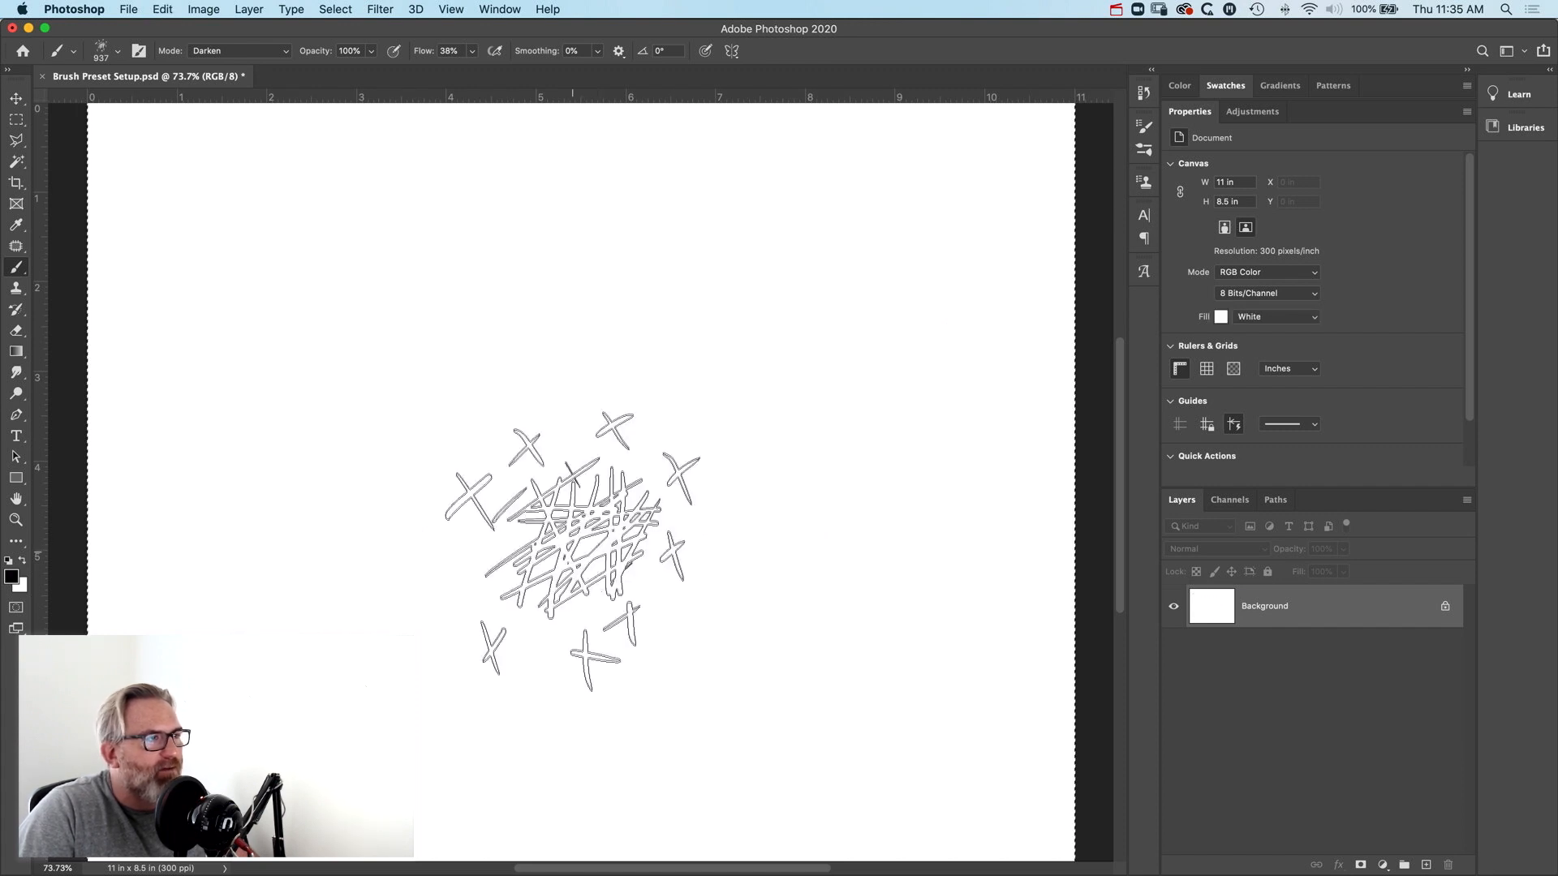
{"action": "key", "text": "ctrl+z"}
- Shrink the brush to size 400, stamp it around the canvas, then undo the stamps
{"action": "key", "text": "bracketleft"}
{"action": "key", "text": "bracketleft"}
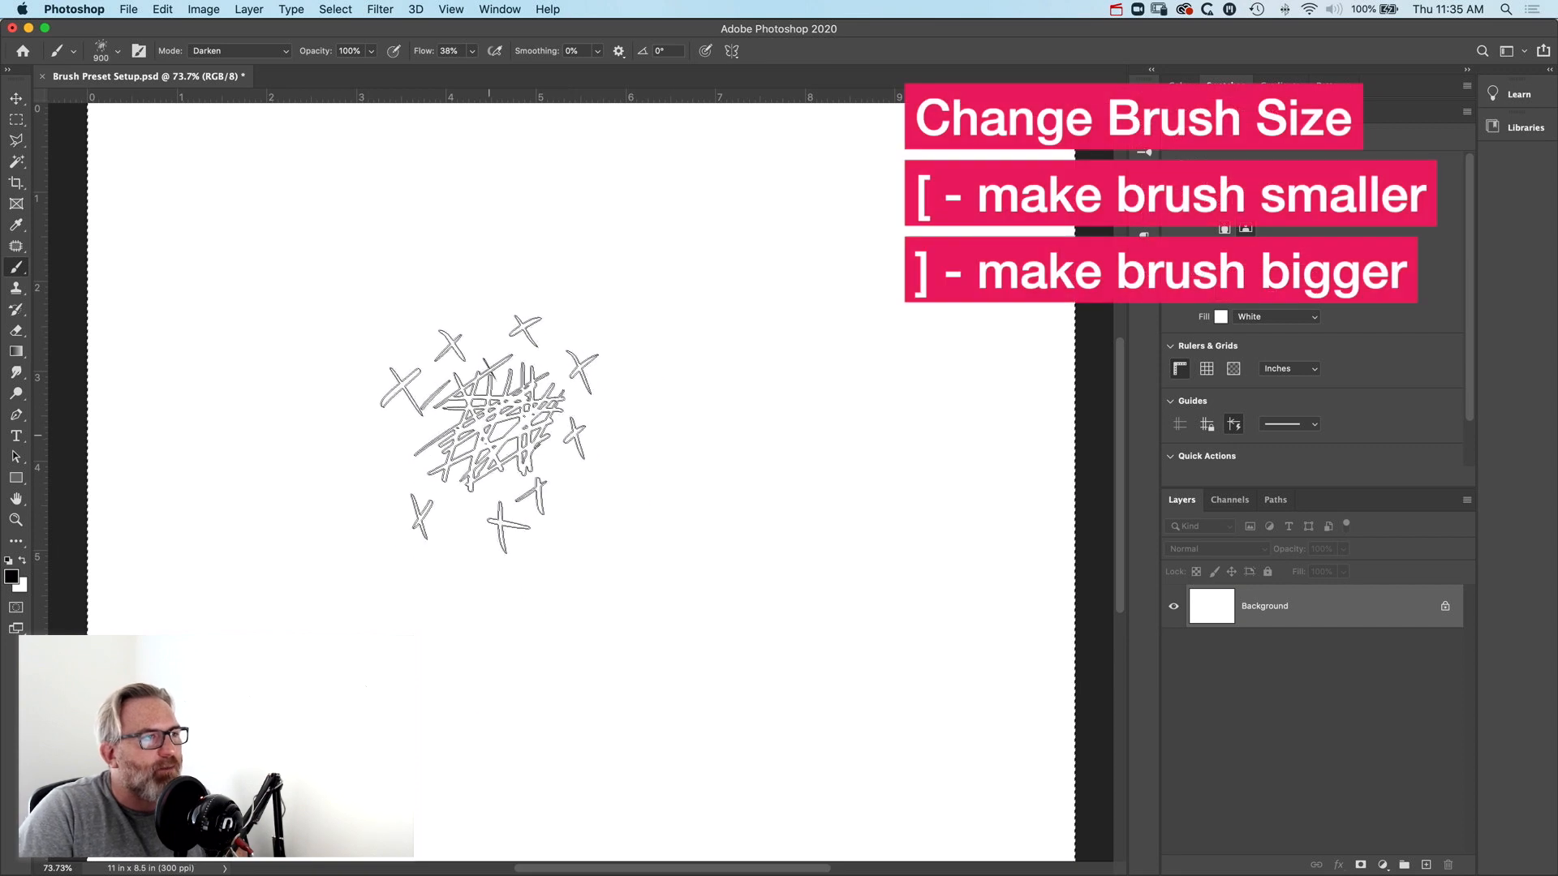
{"action": "key", "text": "bracketleft"}
{"action": "key", "text": "bracketleft"}
{"action": "key", "text": "bracketleft"}
{"action": "left_click", "coordinate": [342, 432]}
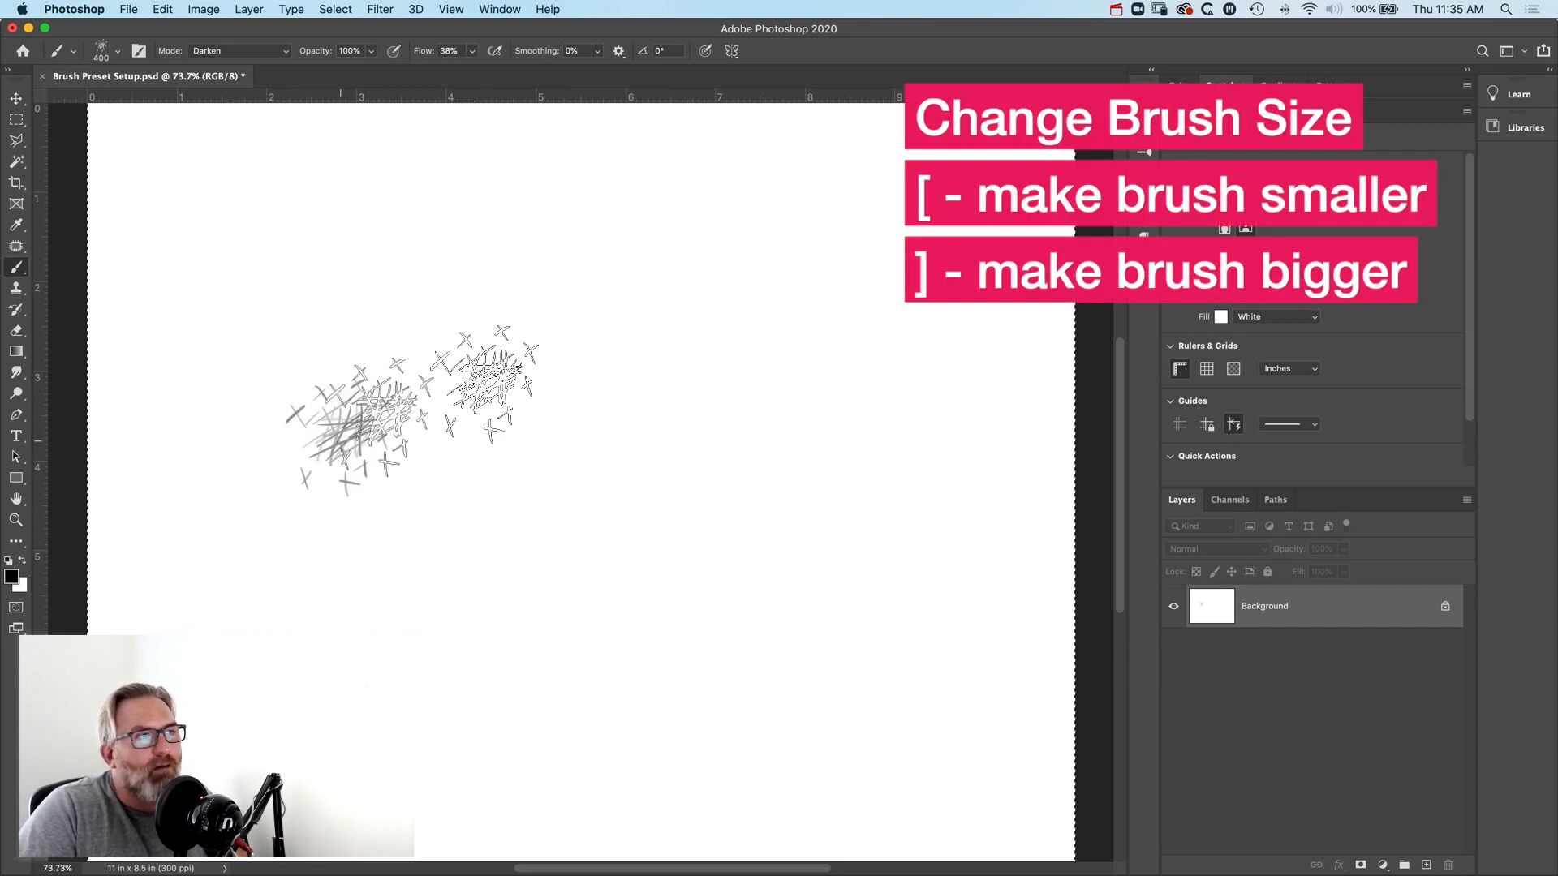
{"action": "left_click", "coordinate": [646, 337]}
{"action": "left_click", "coordinate": [501, 599]}
{"action": "left_click", "coordinate": [800, 480]}
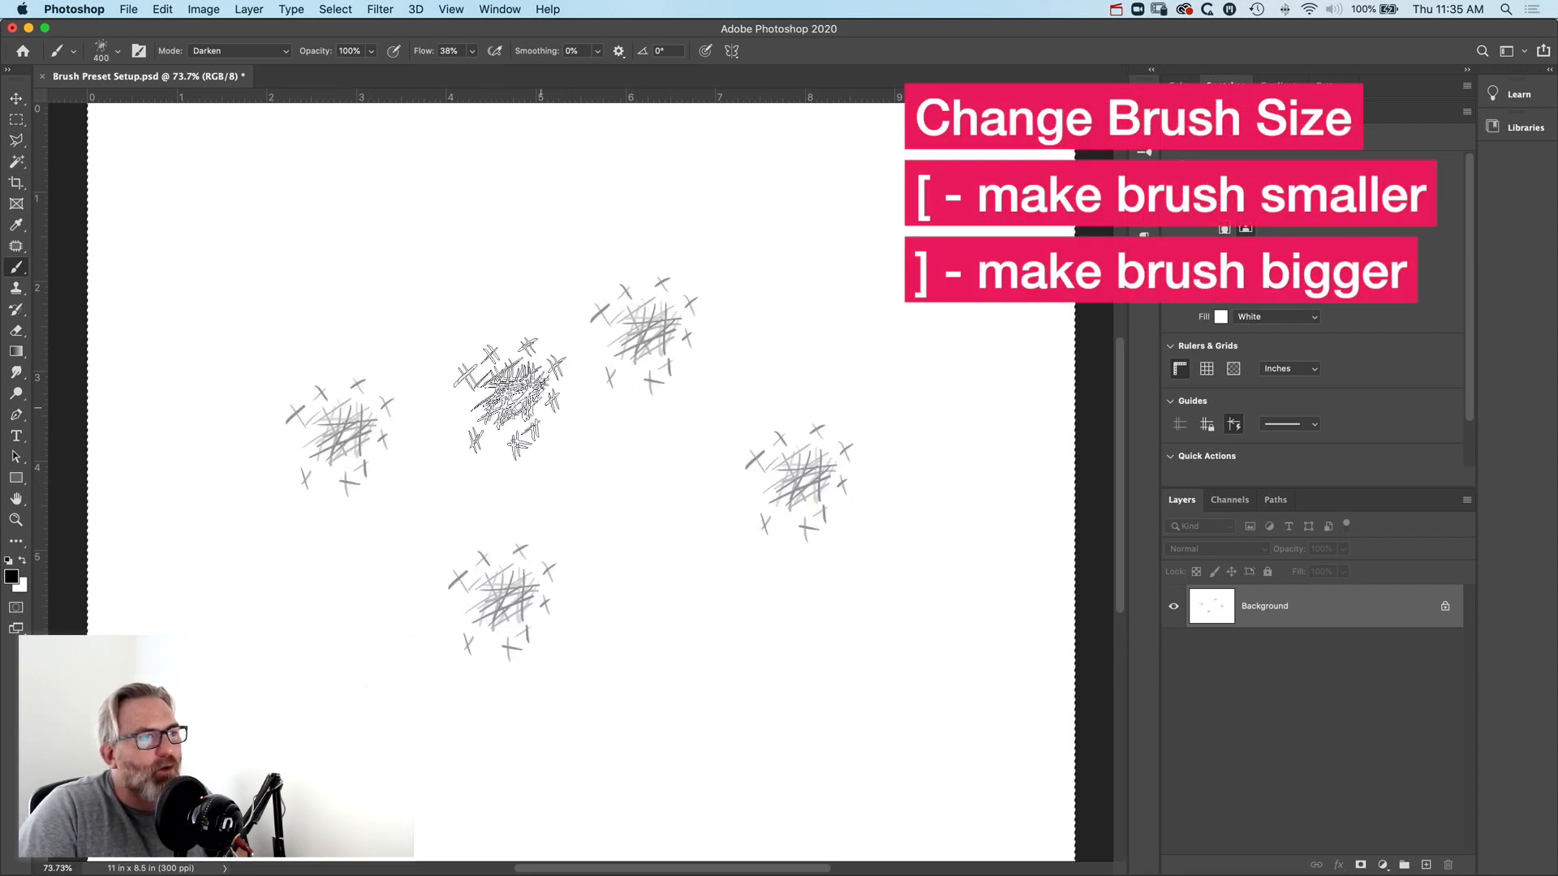
{"action": "left_click", "coordinate": [486, 411]}
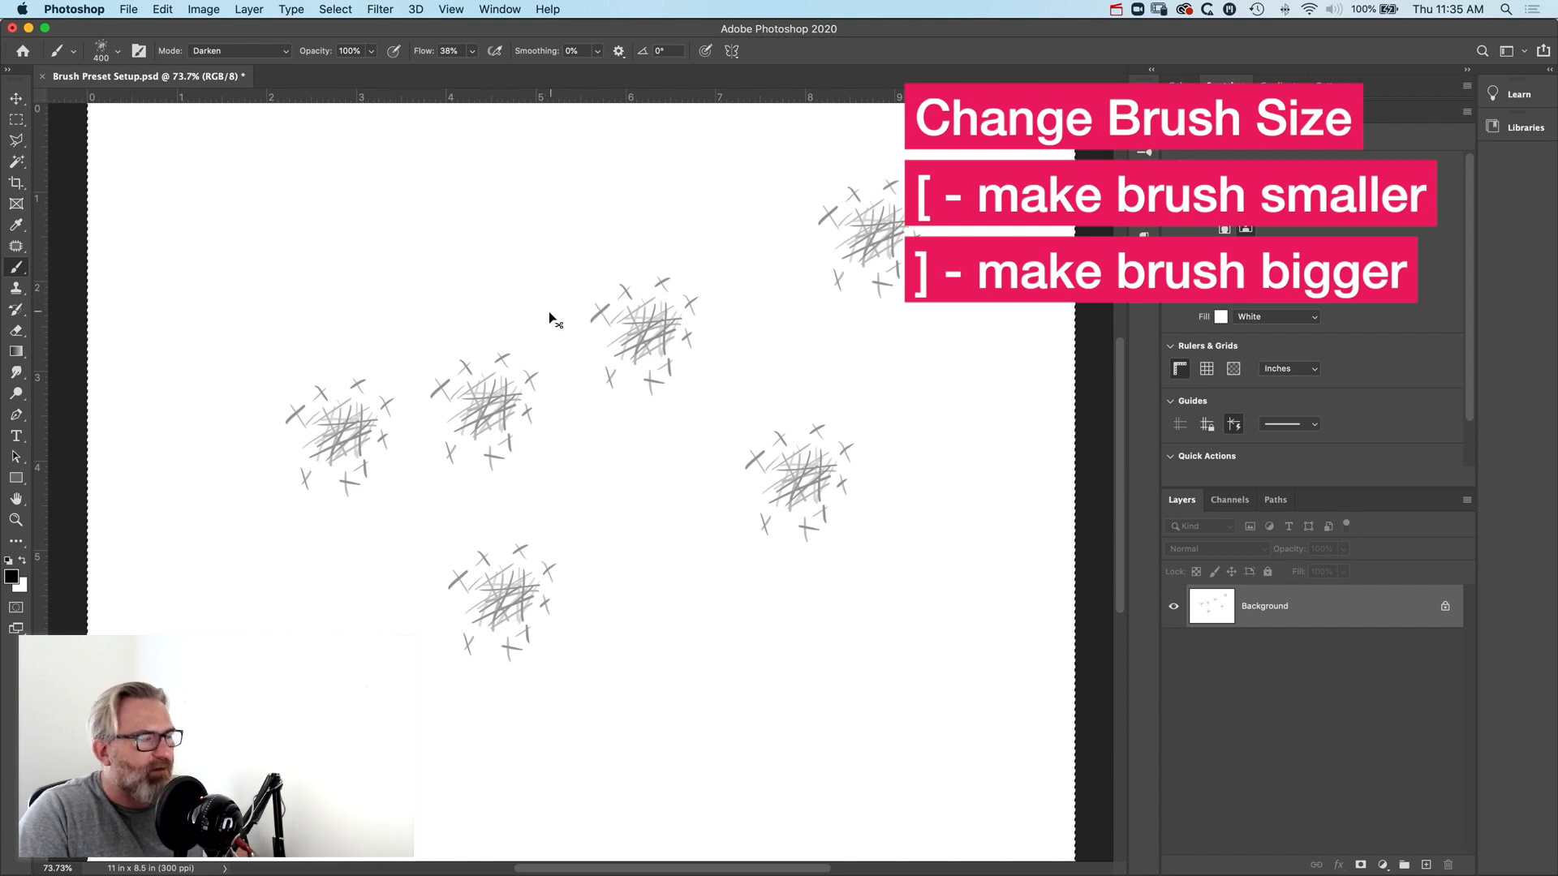
{"action": "key", "text": "ctrl+z"}
{"action": "key", "text": "ctrl+z"}
{"action": "key", "text": "ctrl+z"}
{"action": "key", "text": "ctrl+z"}
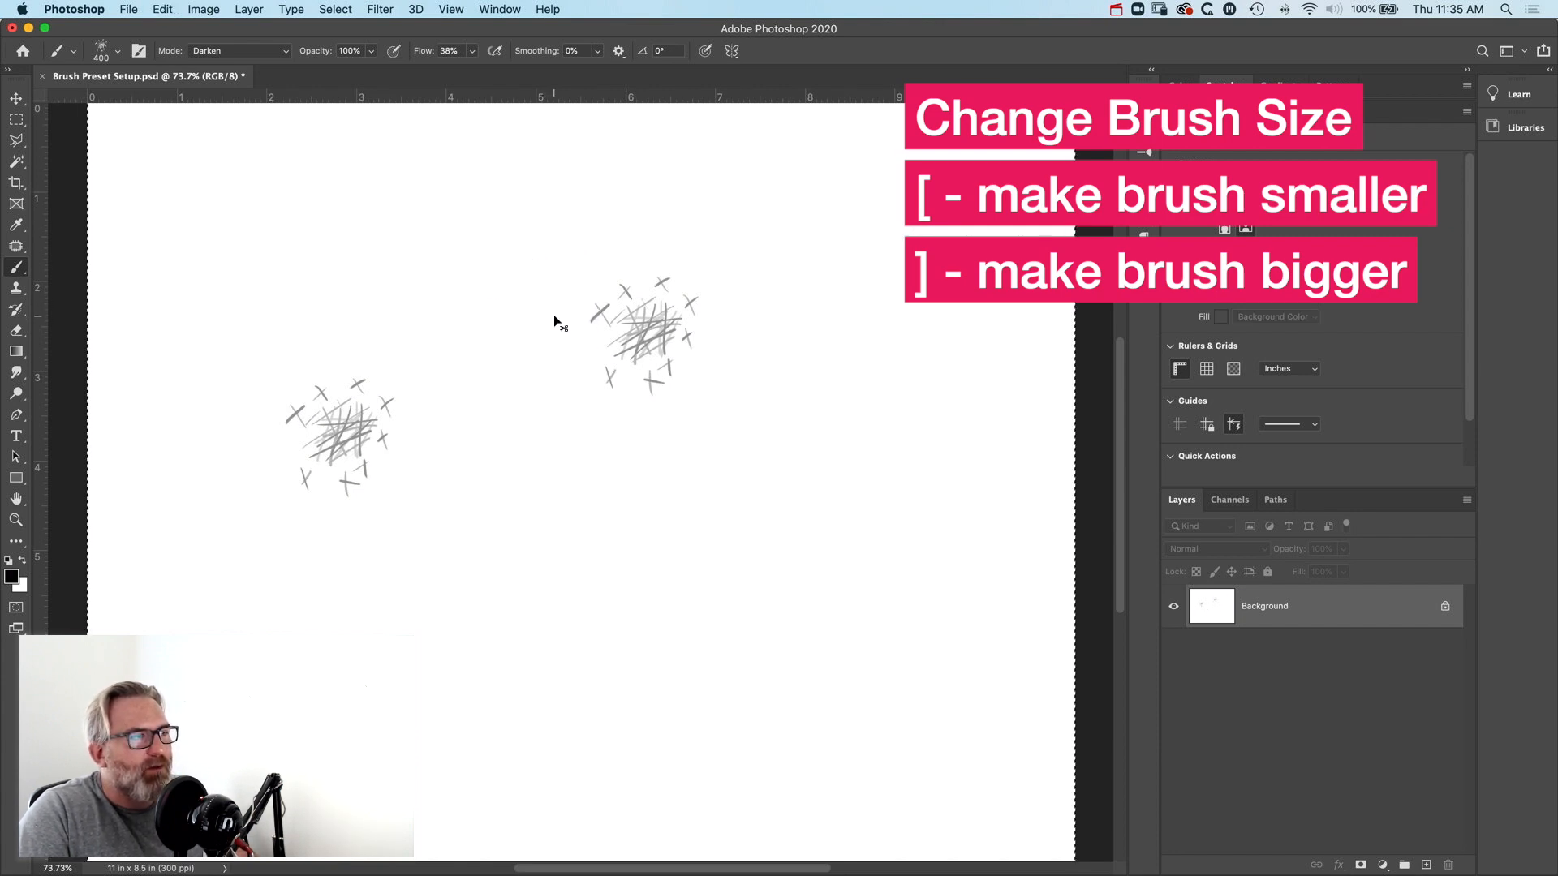
{"action": "key", "text": "ctrl+z"}
{"action": "key", "text": "ctrl+z"}
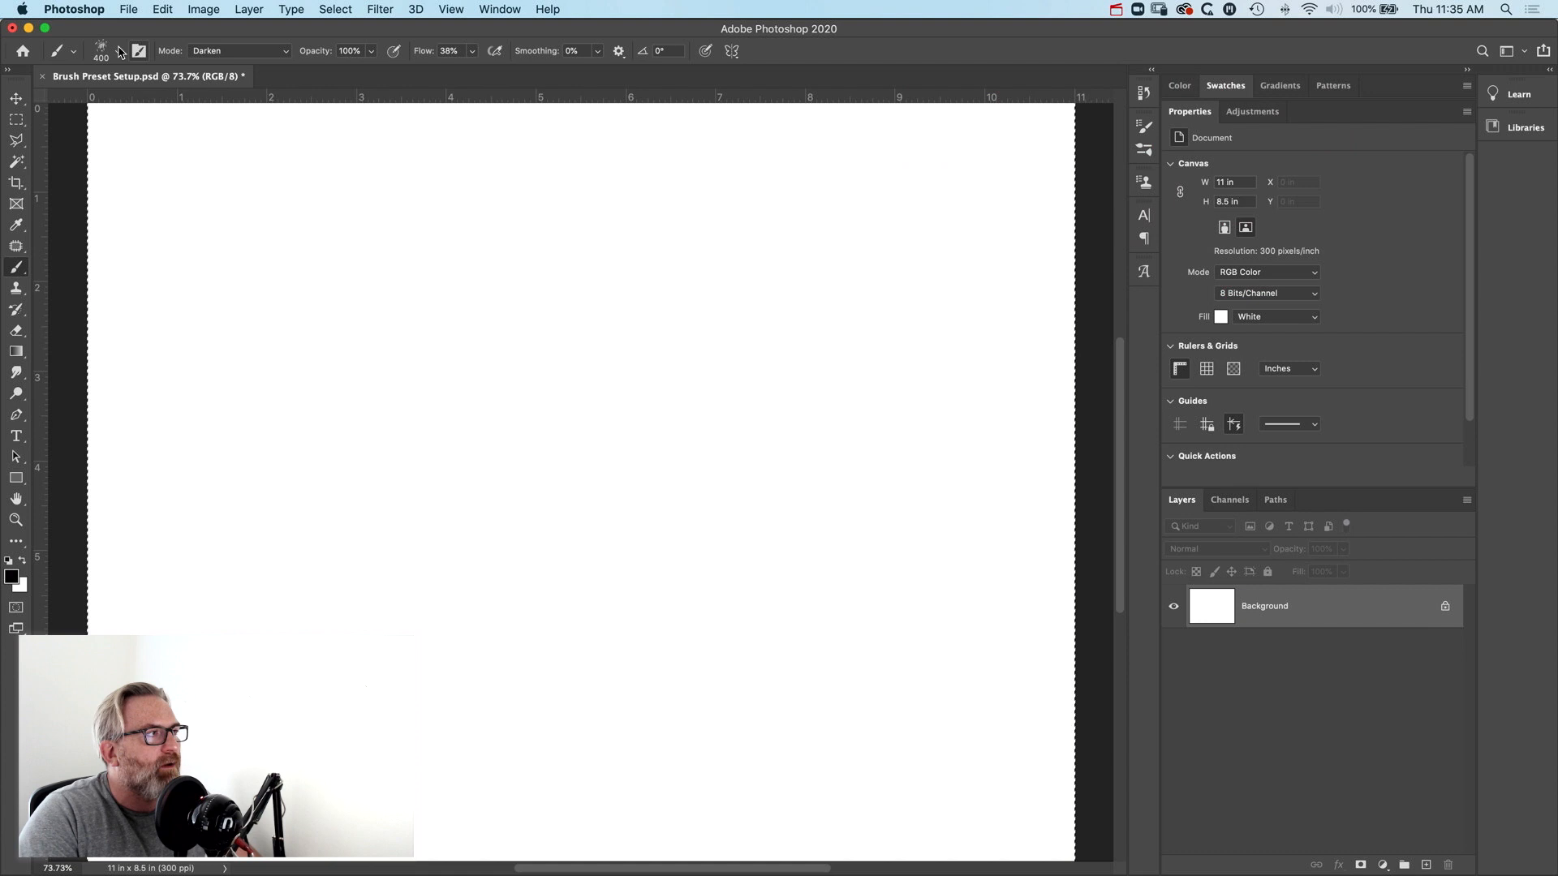
- Paint and undo a wavy test stroke, then set Shape Dynamics Size Jitter Control to Pen Pressure
{"action": "left_click", "coordinate": [140, 51]}
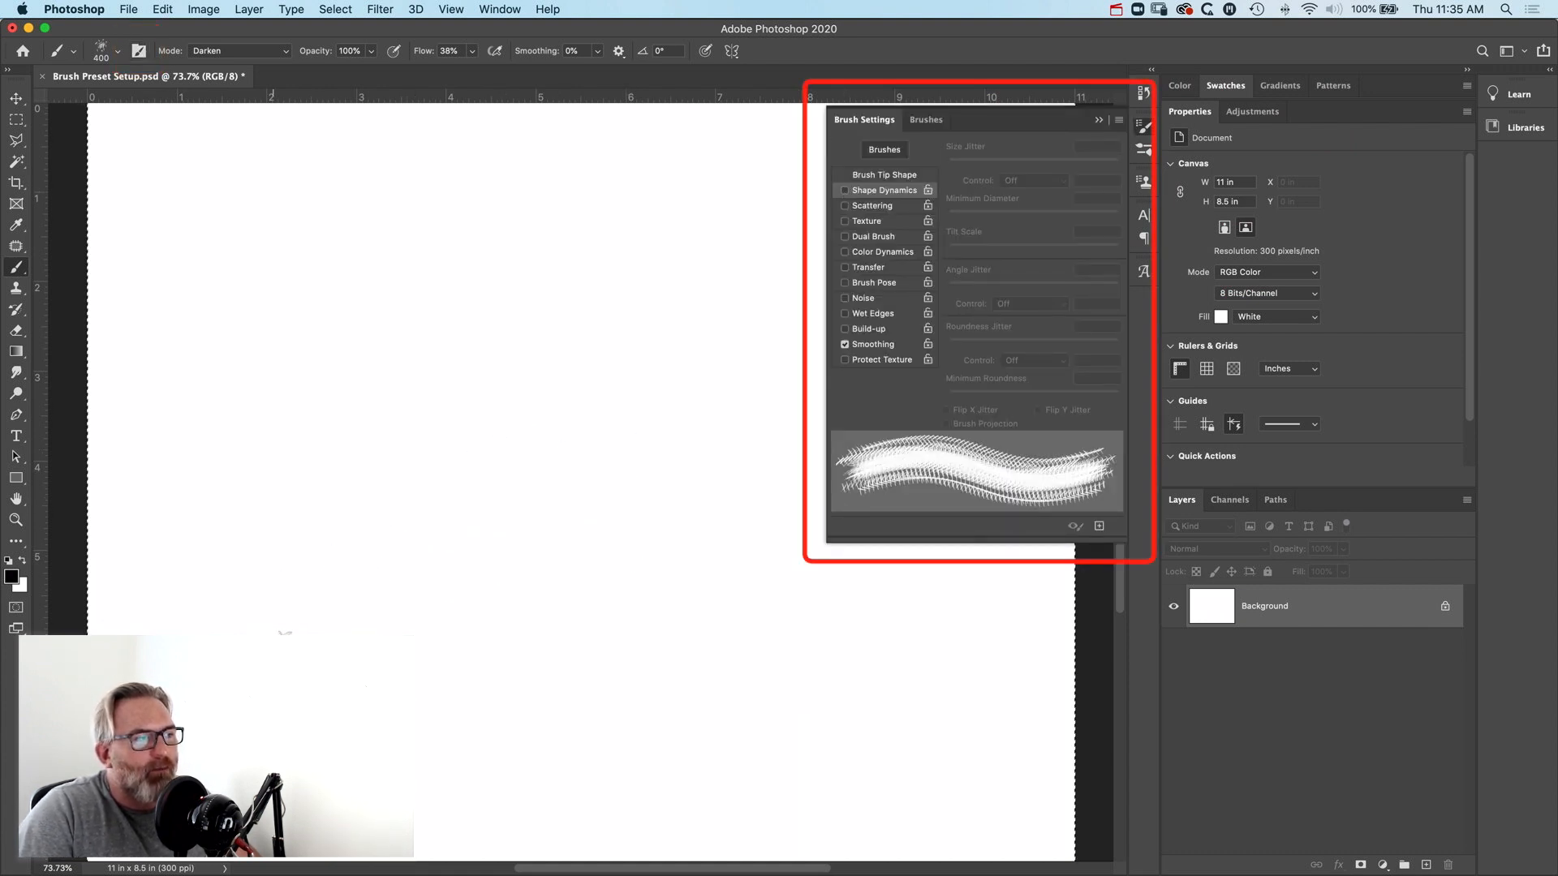
{"action": "left_click_drag", "start_coordinate": [226, 633], "coordinate": [657, 548]}
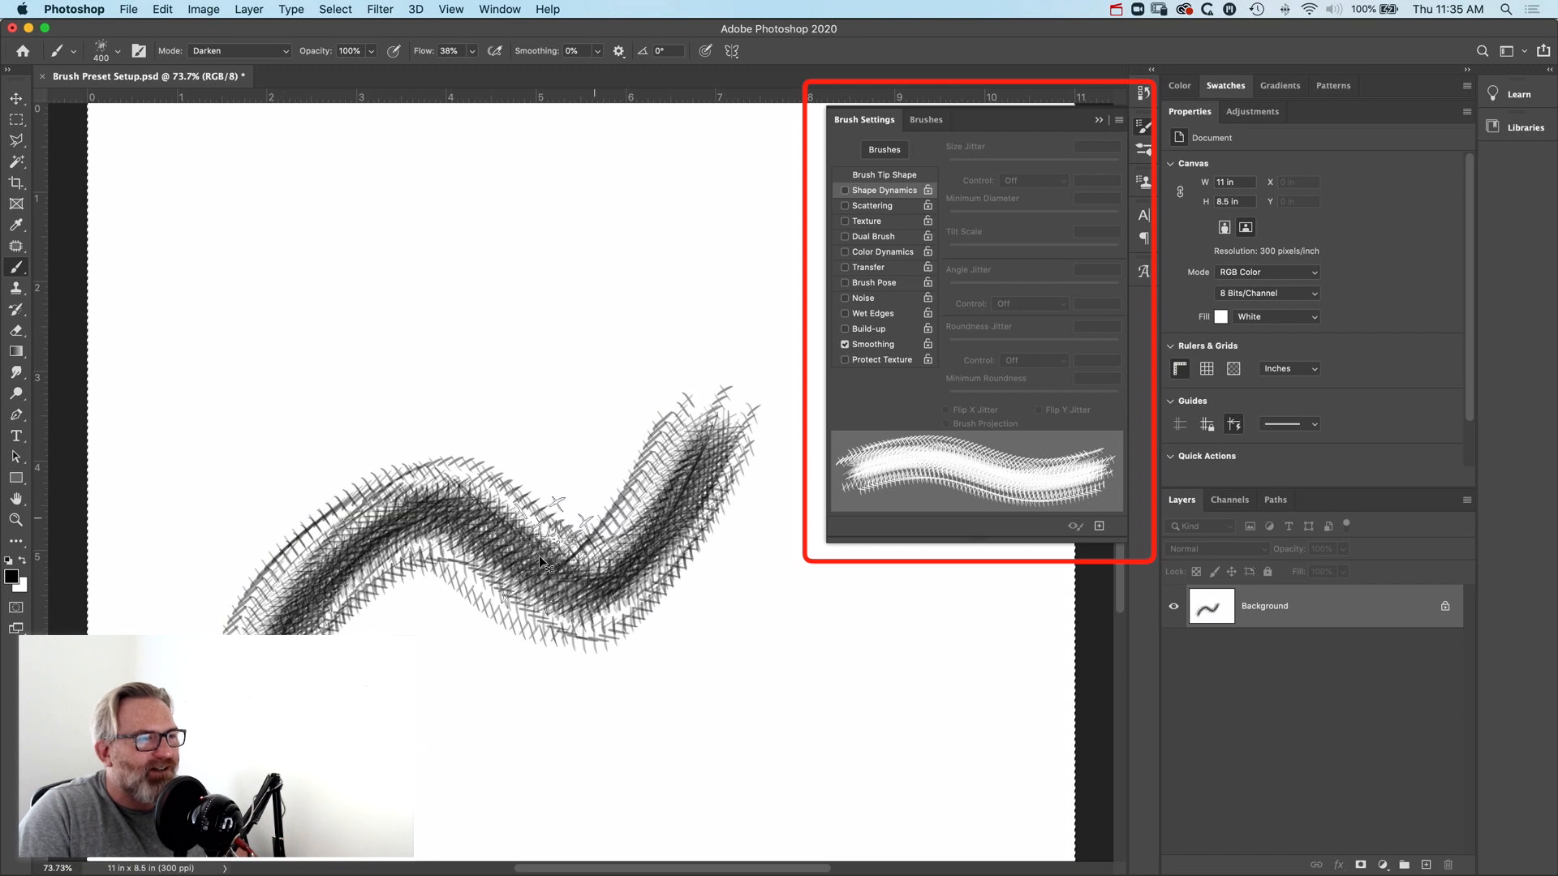
{"action": "key", "text": "ctrl+z"}
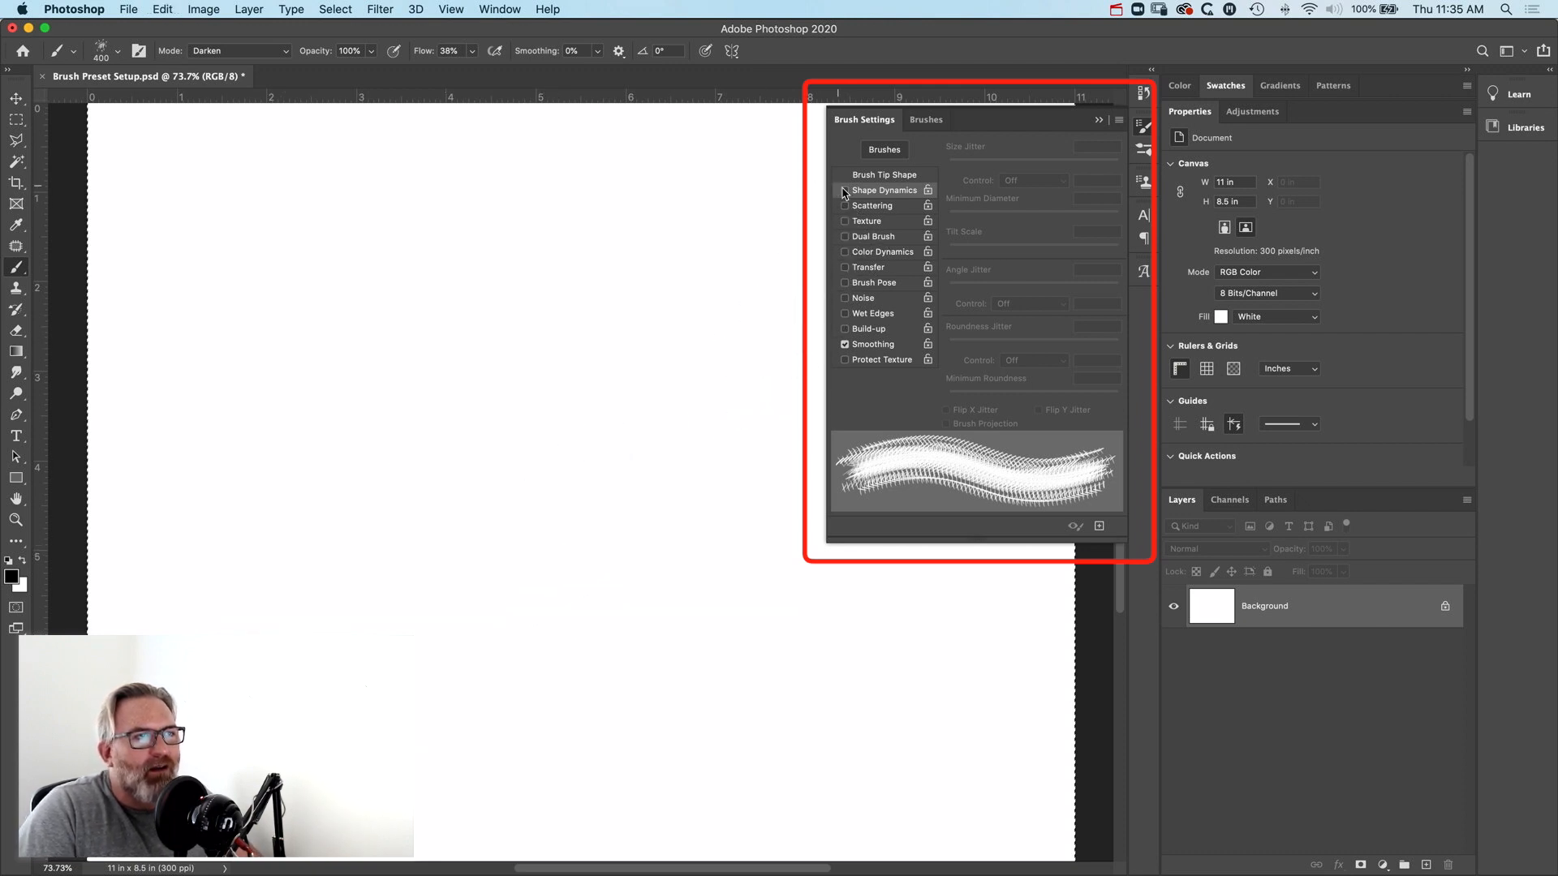
{"action": "left_click", "coordinate": [843, 190]}
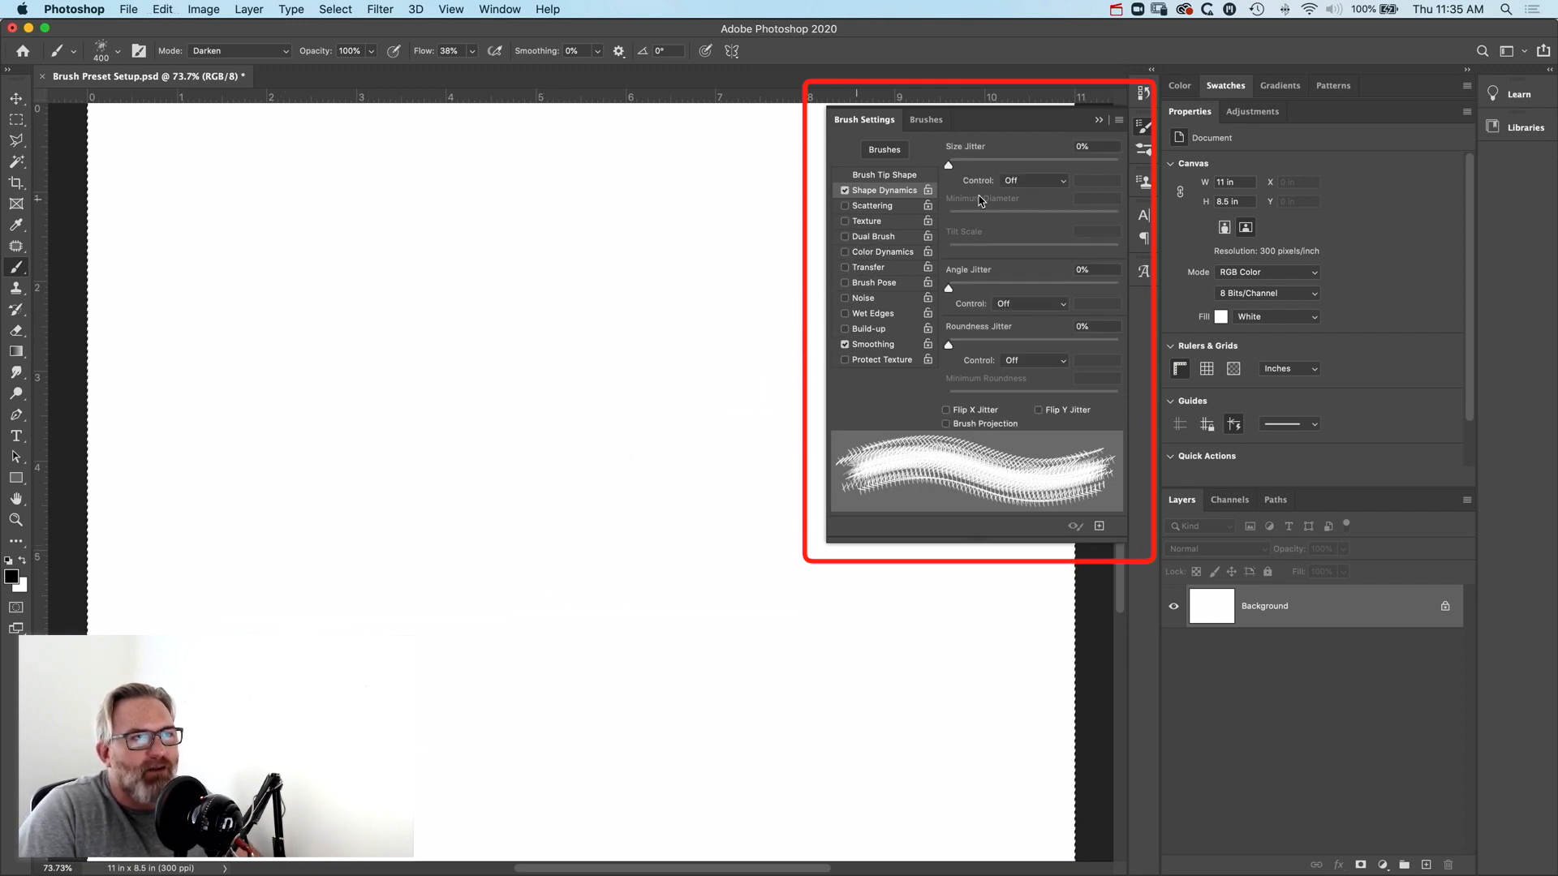
{"action": "left_click", "coordinate": [1045, 186]}
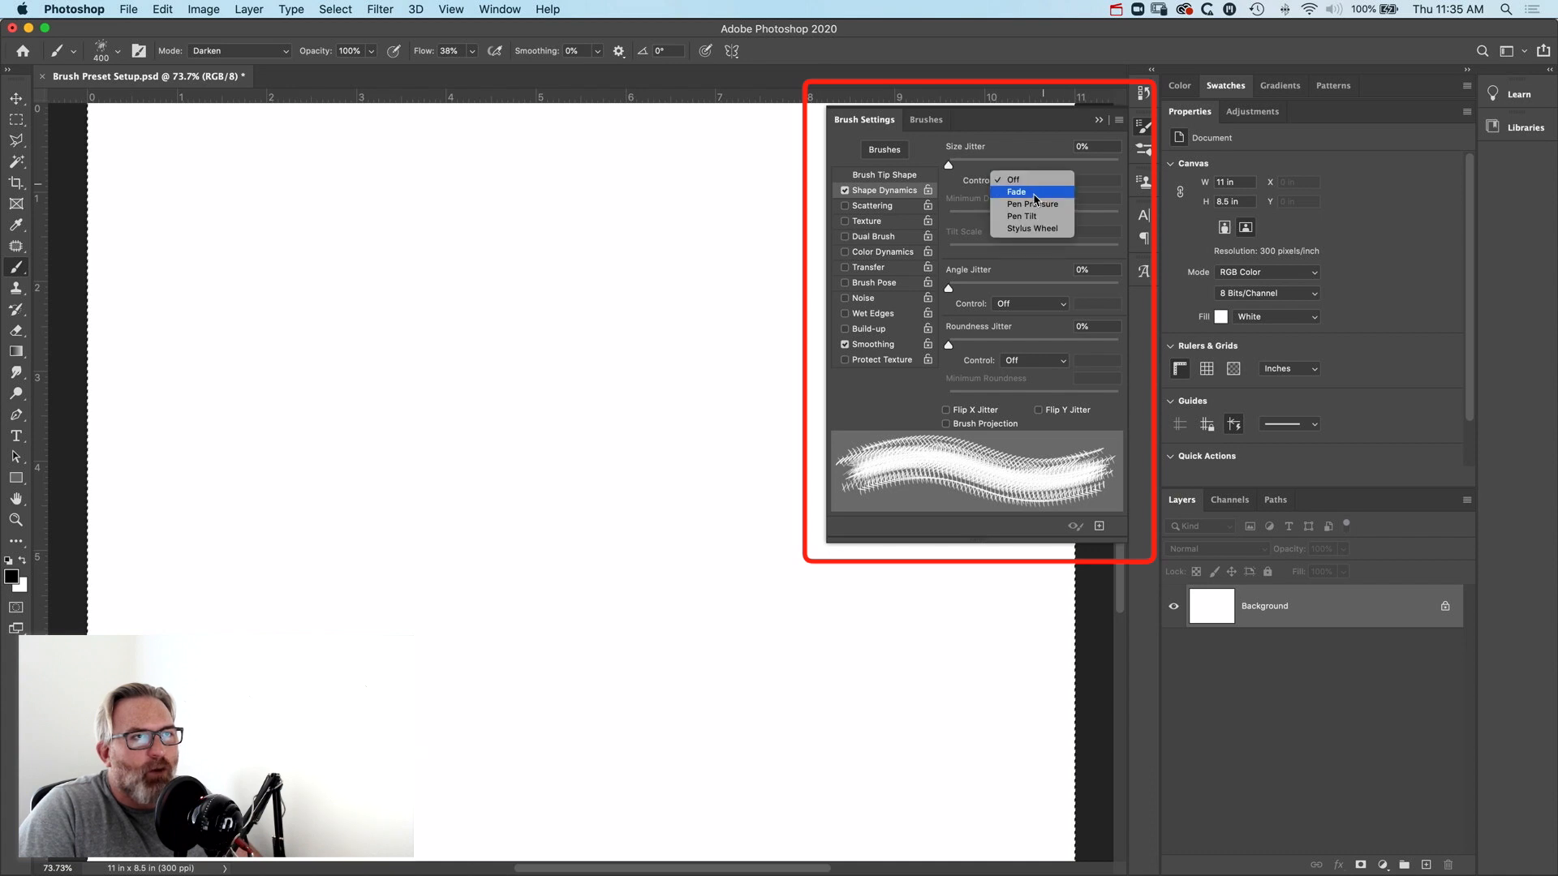
{"action": "left_click", "coordinate": [1031, 204]}
- Paint two looping test strokes with the pressure-sensitive brush and undo them
{"action": "mouse_move", "coordinate": [365, 462]}
{"action": "left_mouse_down"}
{"action": "mouse_move", "coordinate": [329, 511]}
{"action": "mouse_move", "coordinate": [274, 536]}
{"action": "mouse_move", "coordinate": [322, 536]}
{"action": "mouse_move", "coordinate": [344, 452]}
{"action": "mouse_move", "coordinate": [488, 434]}
{"action": "mouse_move", "coordinate": [503, 310]}
{"action": "mouse_move", "coordinate": [401, 305]}
{"action": "mouse_move", "coordinate": [320, 515]}
{"action": "mouse_move", "coordinate": [249, 583]}
{"action": "left_mouse_up"}
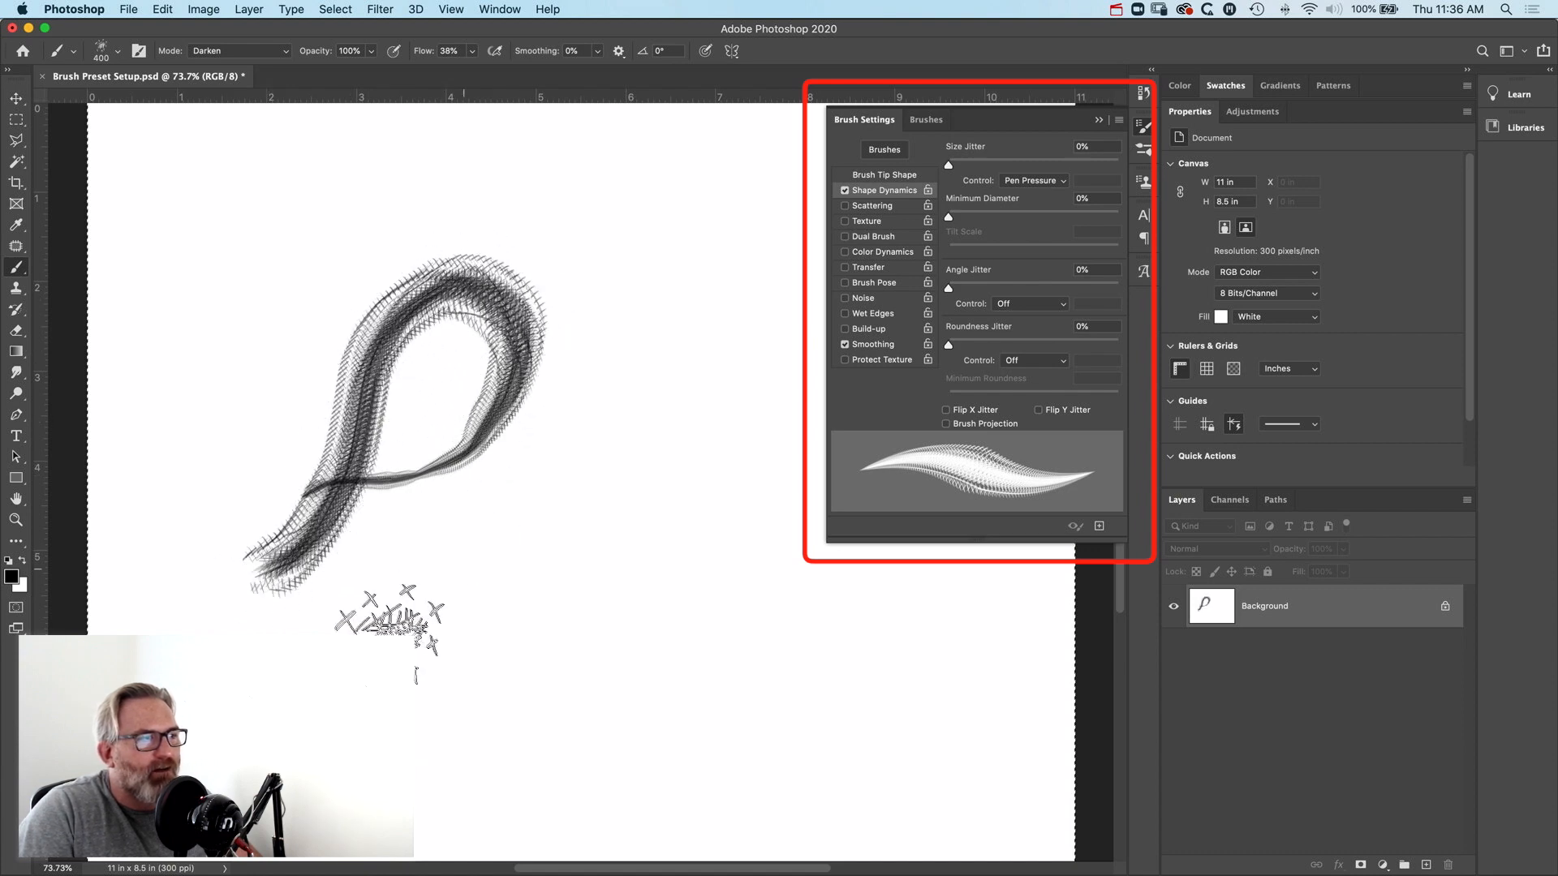
{"action": "mouse_move", "coordinate": [460, 652]}
{"action": "left_mouse_down"}
{"action": "mouse_move", "coordinate": [521, 556]}
{"action": "mouse_move", "coordinate": [661, 417]}
{"action": "mouse_move", "coordinate": [540, 515]}
{"action": "mouse_move", "coordinate": [584, 627]}
{"action": "left_mouse_up"}
{"action": "key", "text": "ctrl+z"}
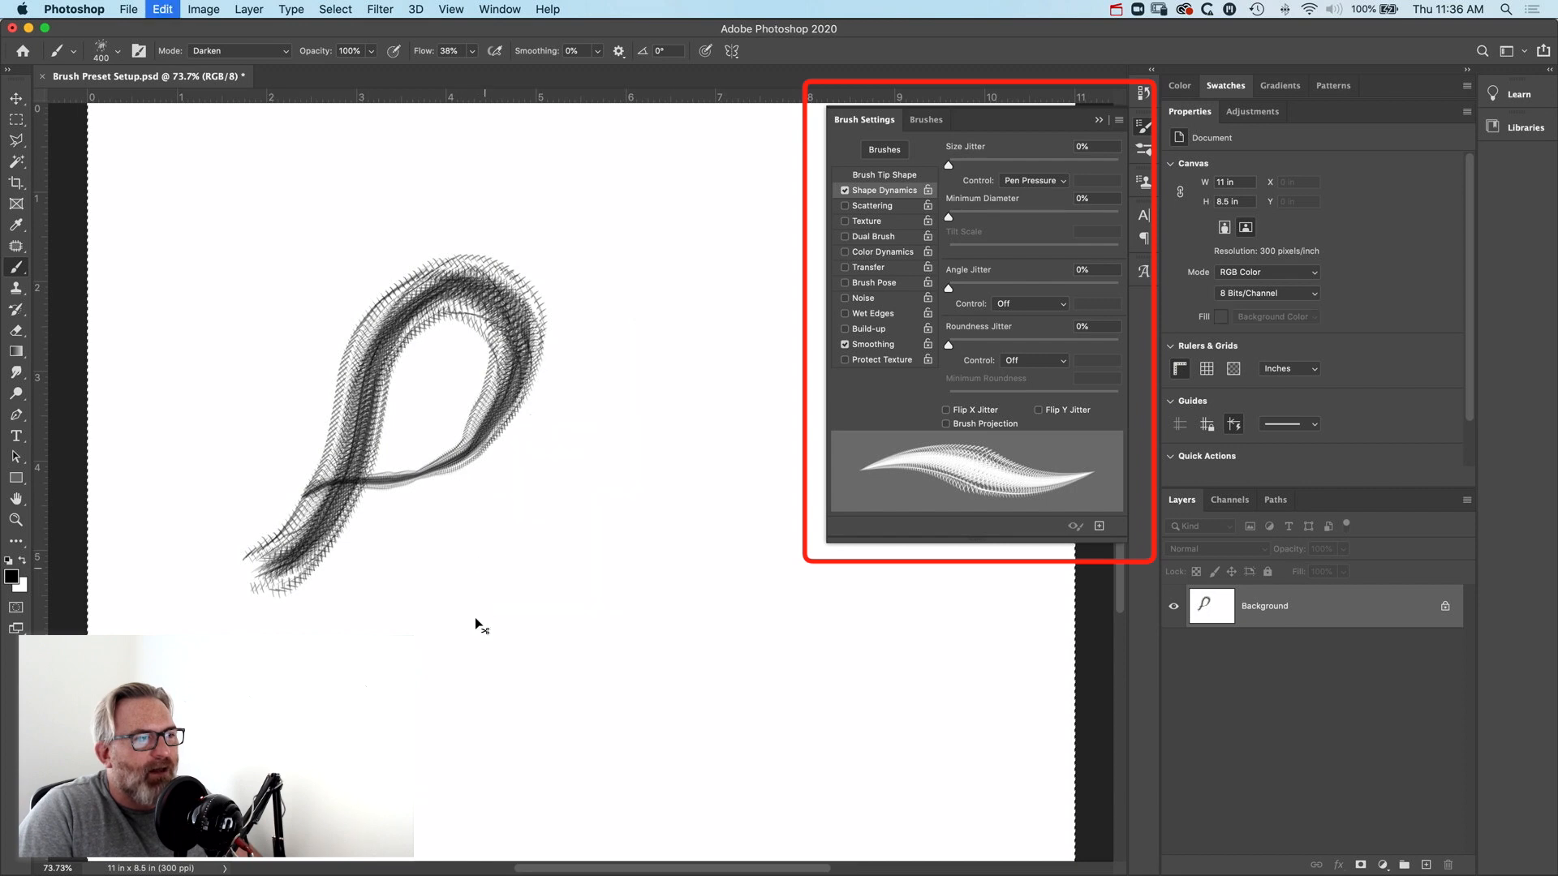
{"action": "key", "text": "ctrl+z"}
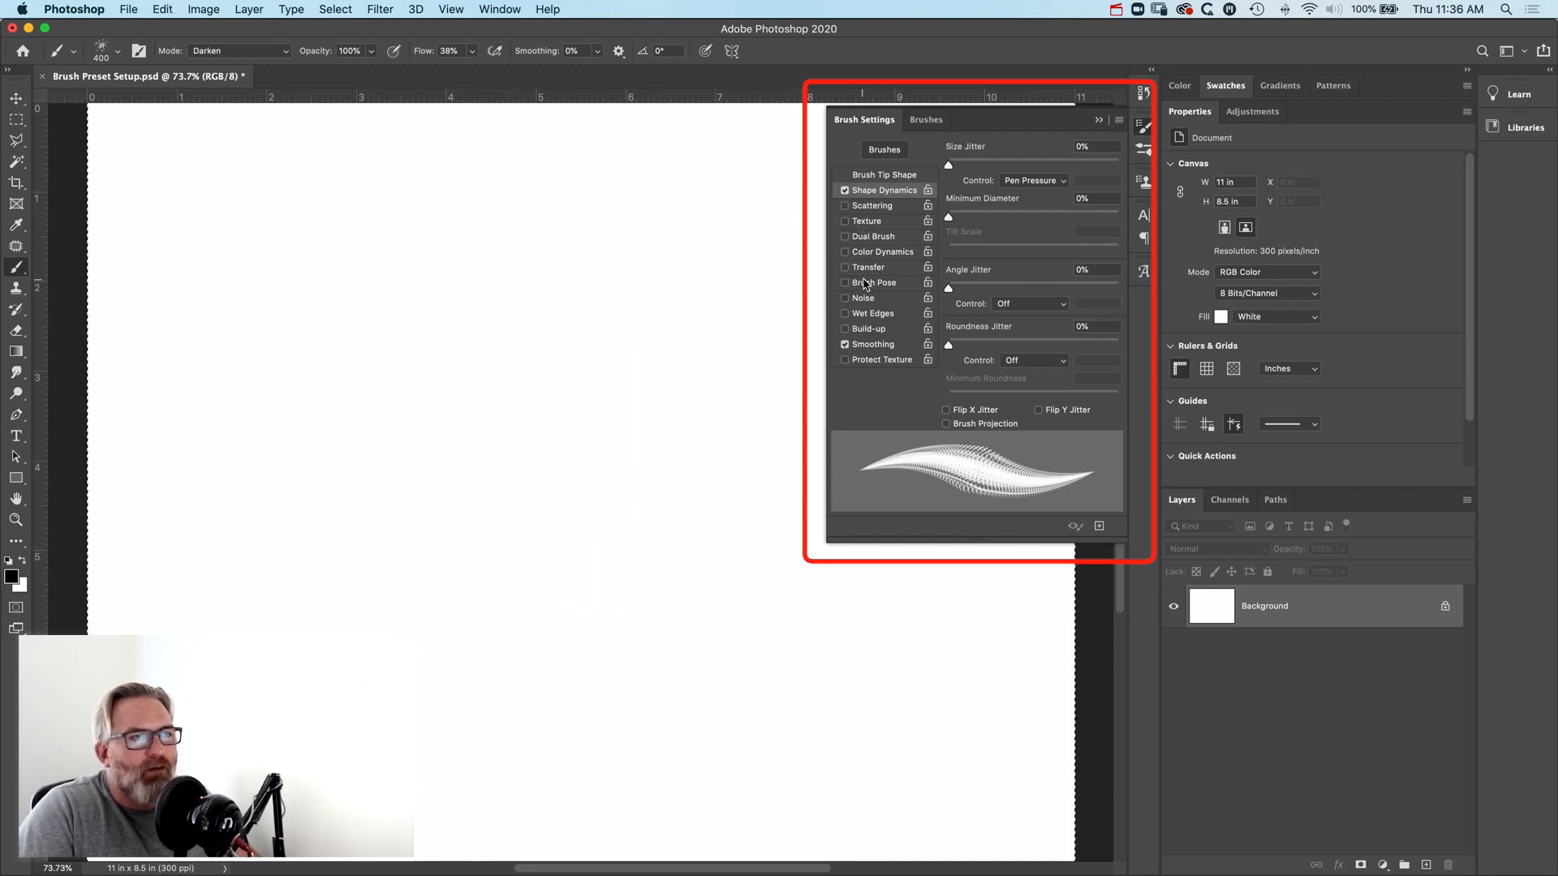
- Enable Scattering at about 138% on Both Axes and set Angle Jitter to 34%
{"action": "left_click", "coordinate": [869, 204]}
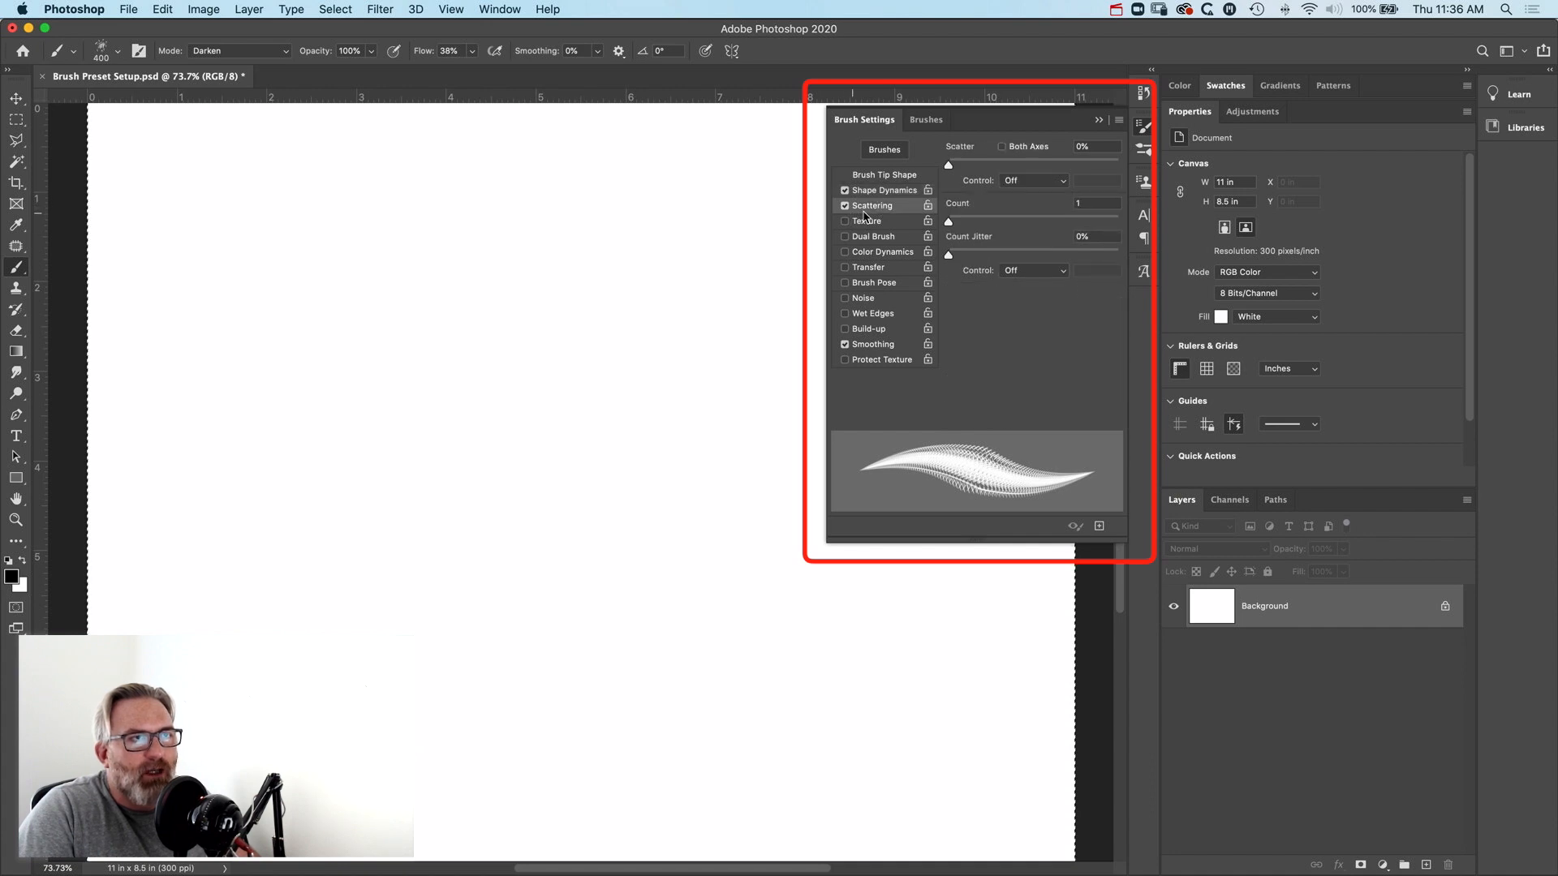
{"action": "left_click_drag", "start_coordinate": [950, 166], "coordinate": [971, 168]}
{"action": "left_click", "coordinate": [1001, 146]}
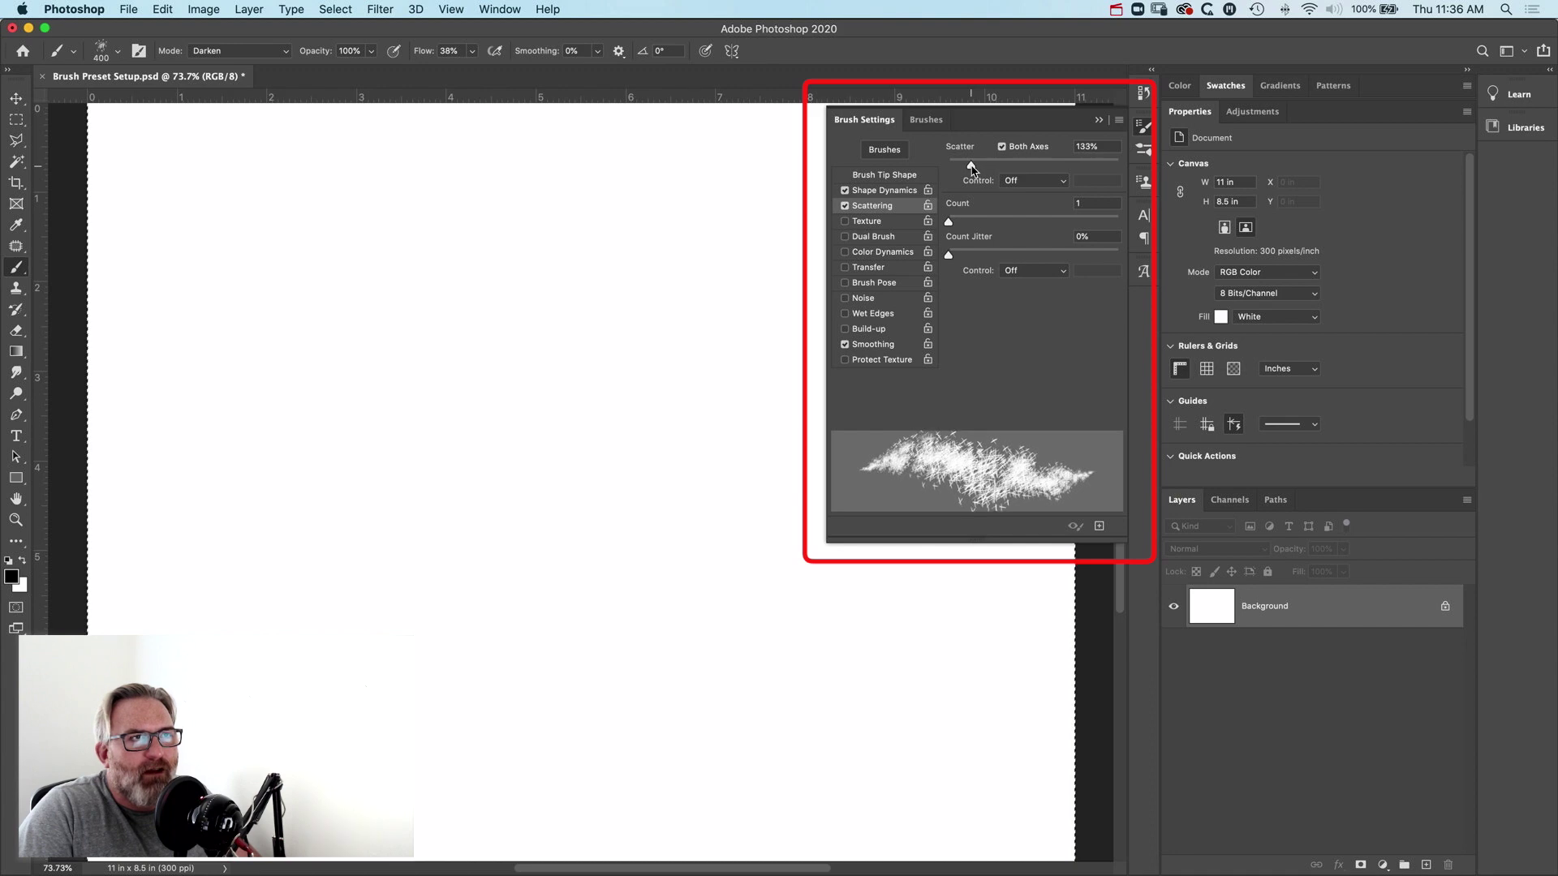
{"action": "left_click", "coordinate": [881, 192]}
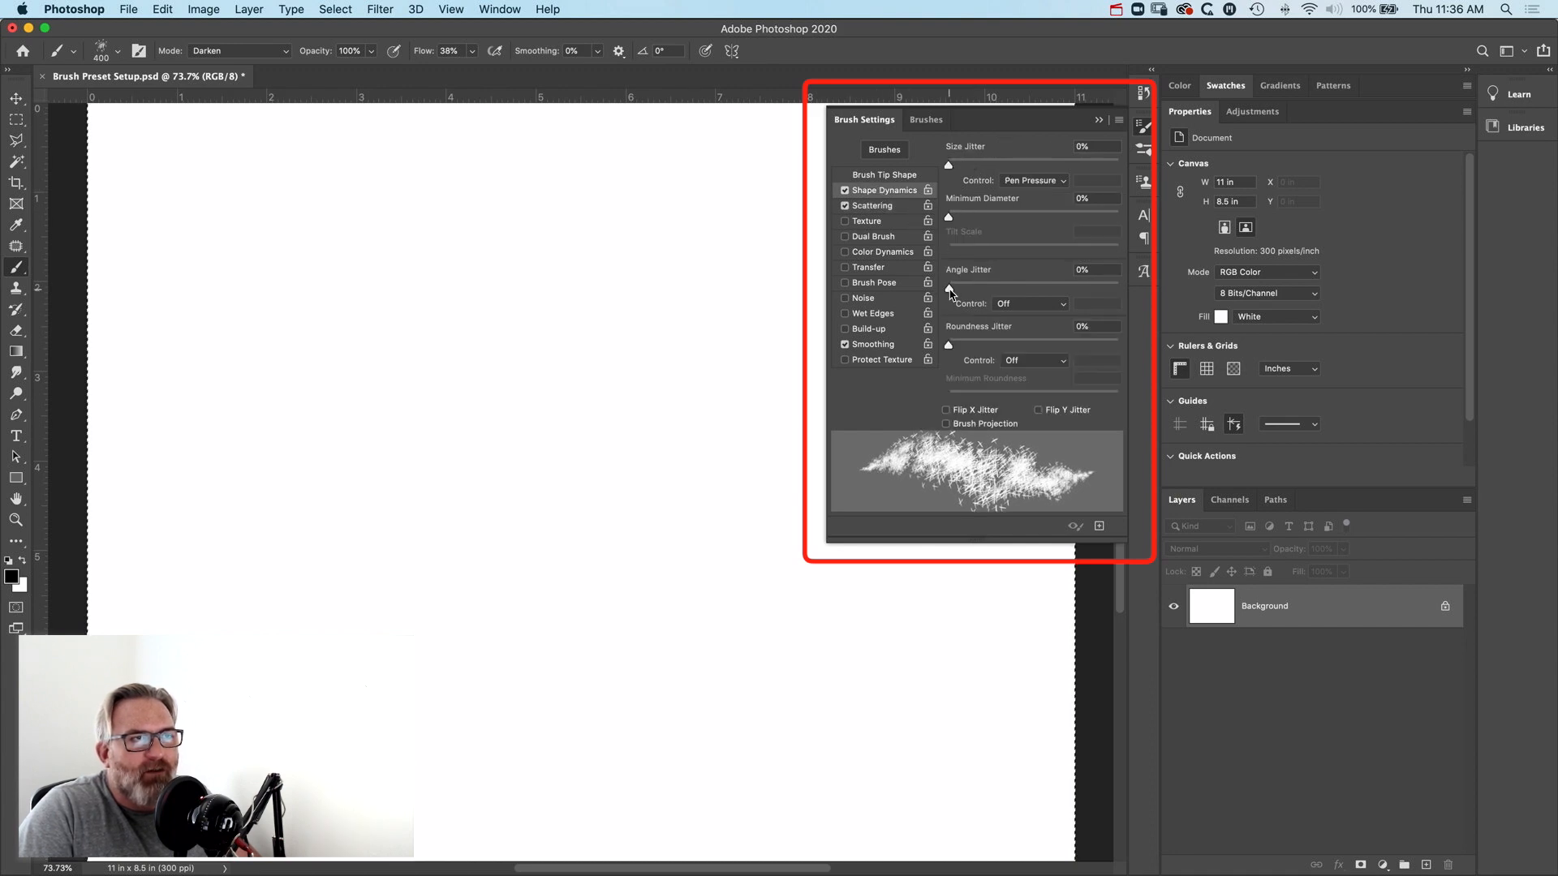
{"action": "left_click_drag", "start_coordinate": [951, 289], "coordinate": [1005, 300]}
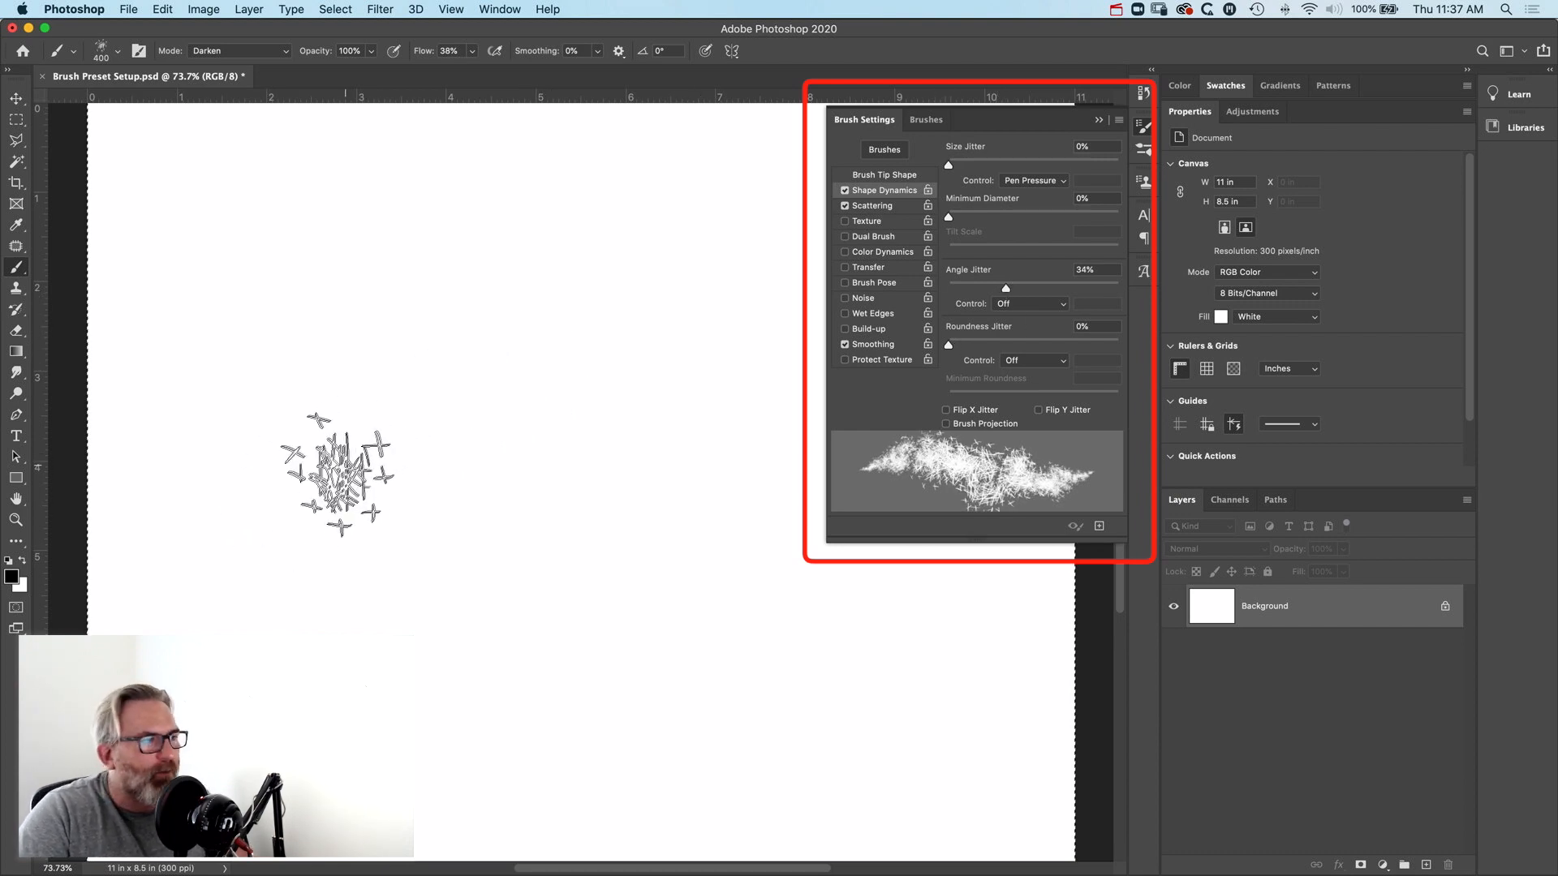
- Shrink the brush to 150, paint four scattered test strokes and undo them
{"action": "key", "text": "bracketleft"}
{"action": "key", "text": "bracketleft"}
{"action": "key", "text": "bracketleft"}
{"action": "mouse_move", "coordinate": [217, 545]}
{"action": "left_mouse_down"}
{"action": "mouse_move", "coordinate": [251, 514]}
{"action": "mouse_move", "coordinate": [349, 497]}
{"action": "mouse_move", "coordinate": [599, 334]}
{"action": "left_mouse_up"}
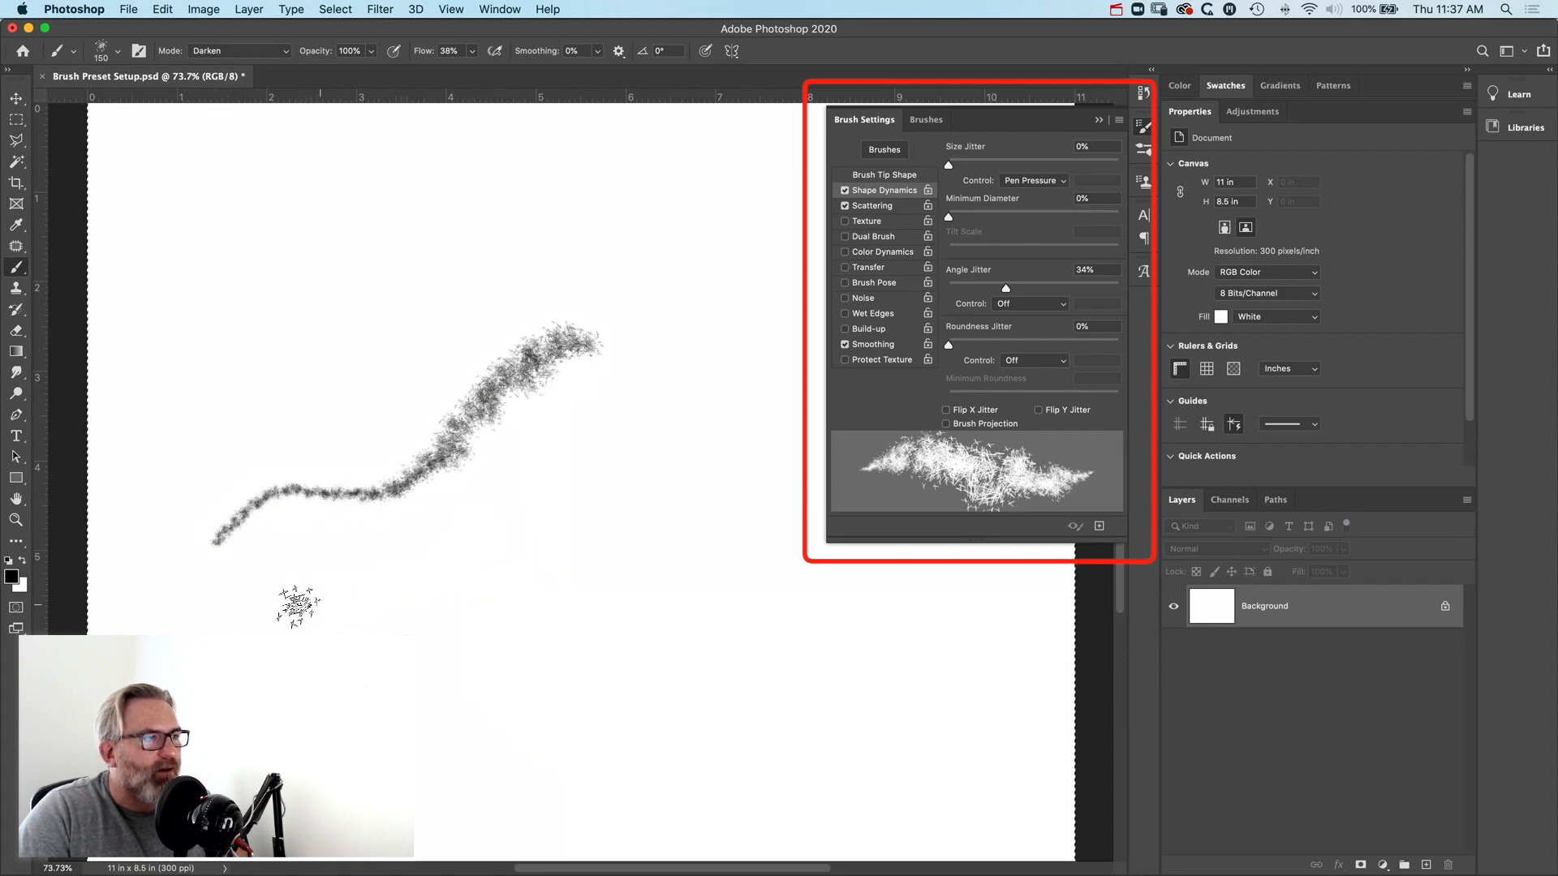
{"action": "mouse_move", "coordinate": [297, 606]}
{"action": "left_mouse_down"}
{"action": "mouse_move", "coordinate": [427, 538]}
{"action": "mouse_move", "coordinate": [685, 501]}
{"action": "left_mouse_up"}
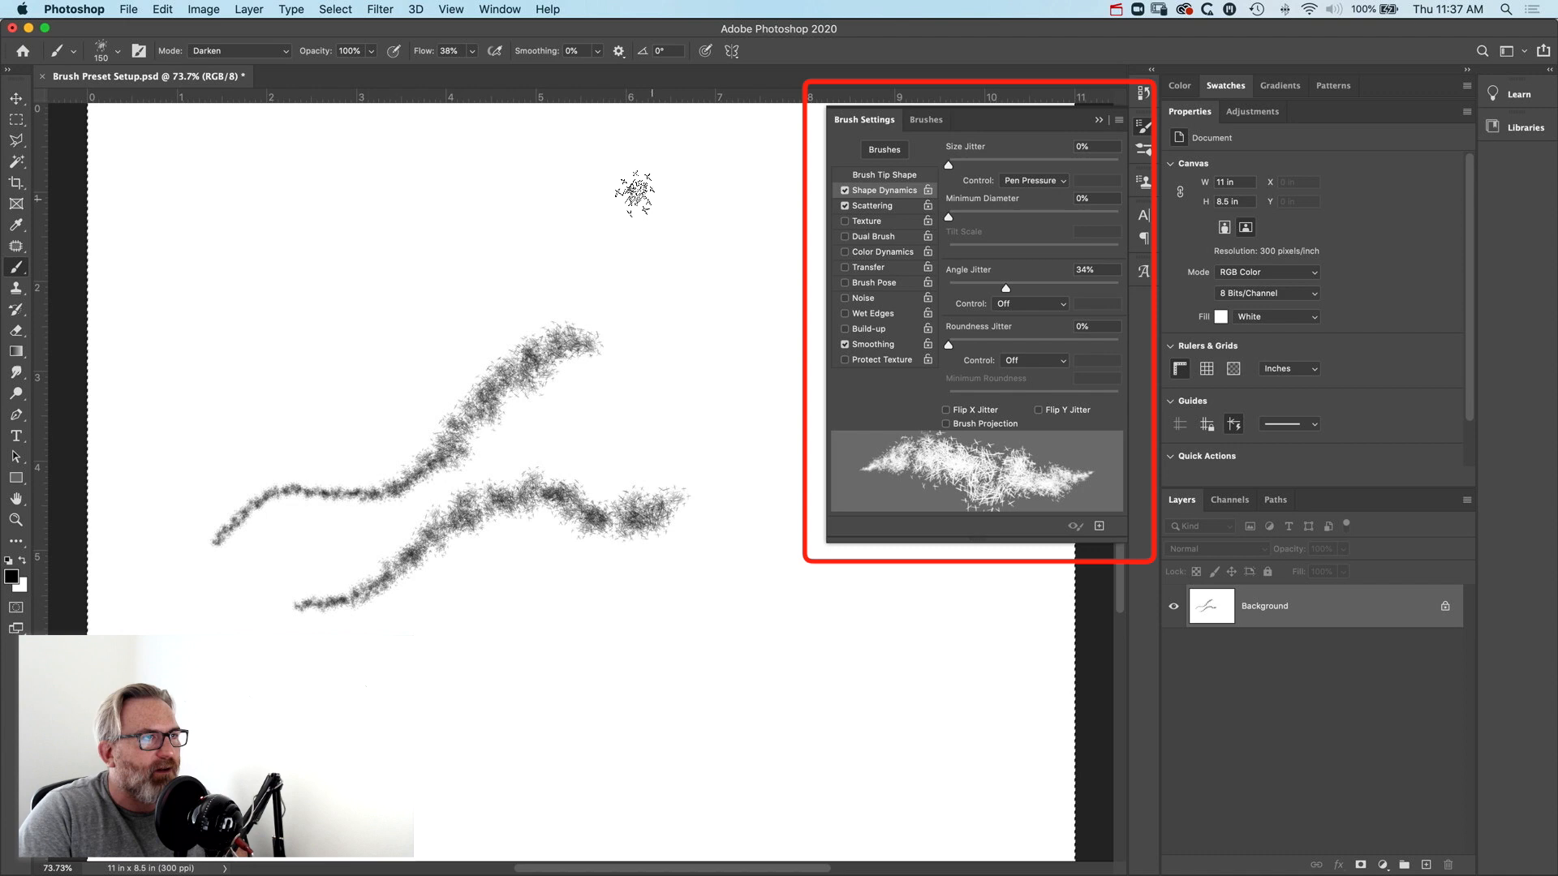
{"action": "mouse_move", "coordinate": [649, 191]}
{"action": "left_mouse_down"}
{"action": "mouse_move", "coordinate": [486, 272]}
{"action": "mouse_move", "coordinate": [358, 399]}
{"action": "mouse_move", "coordinate": [319, 392]}
{"action": "left_mouse_up"}
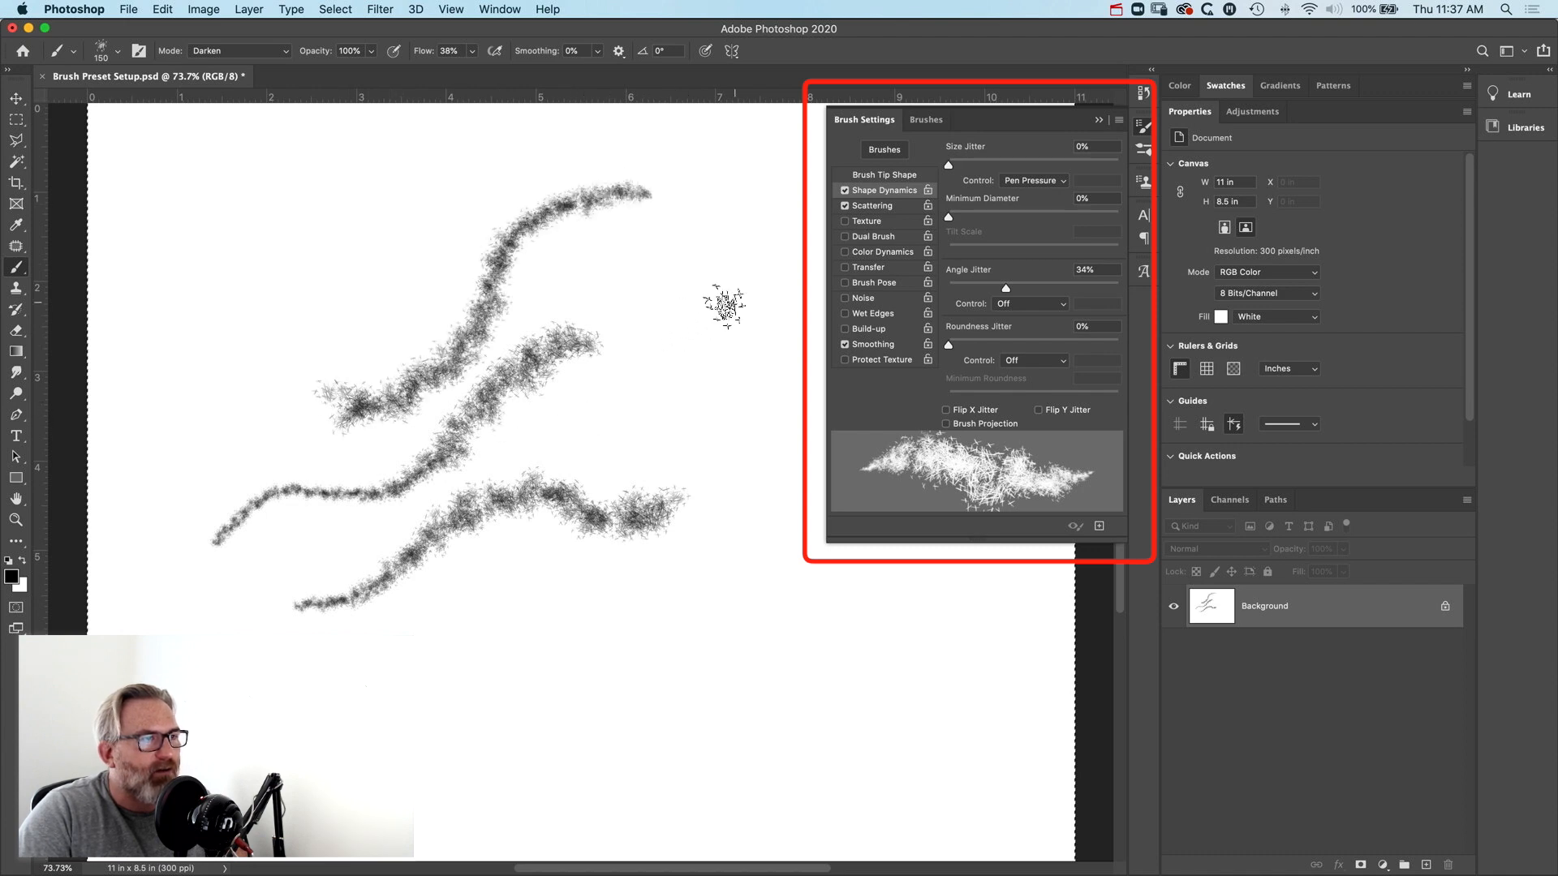
{"action": "mouse_move", "coordinate": [726, 306]}
{"action": "left_mouse_down"}
{"action": "mouse_move", "coordinate": [514, 650]}
{"action": "mouse_move", "coordinate": [487, 663]}
{"action": "left_mouse_up"}
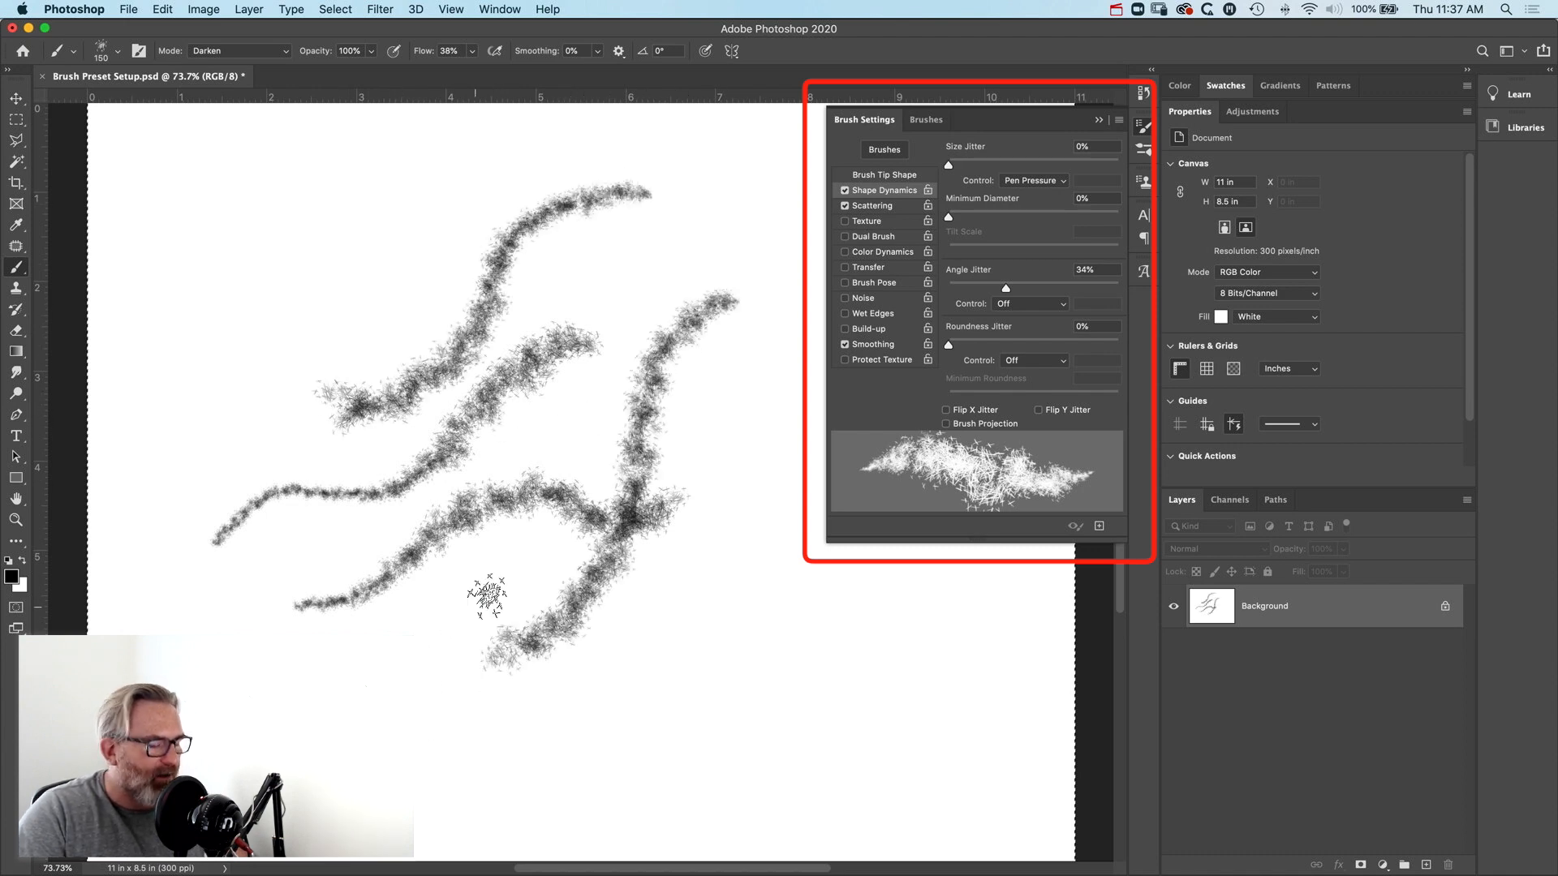
{"action": "key", "text": "super+z"}
{"action": "key", "text": "super+z"}
{"action": "key", "text": "super+z"}
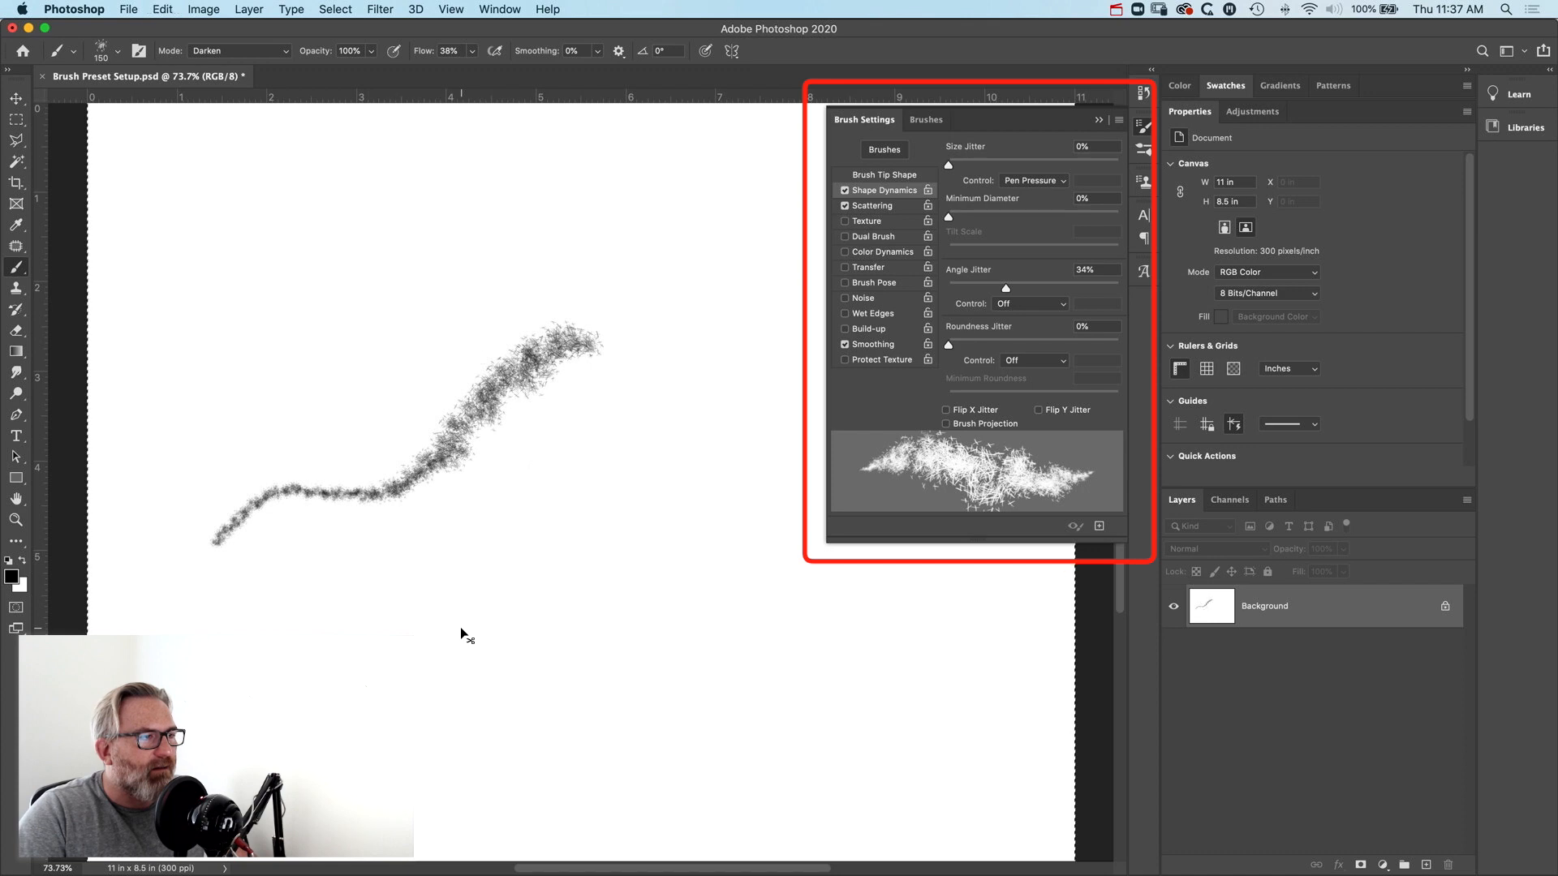
{"action": "key", "text": "super+z"}
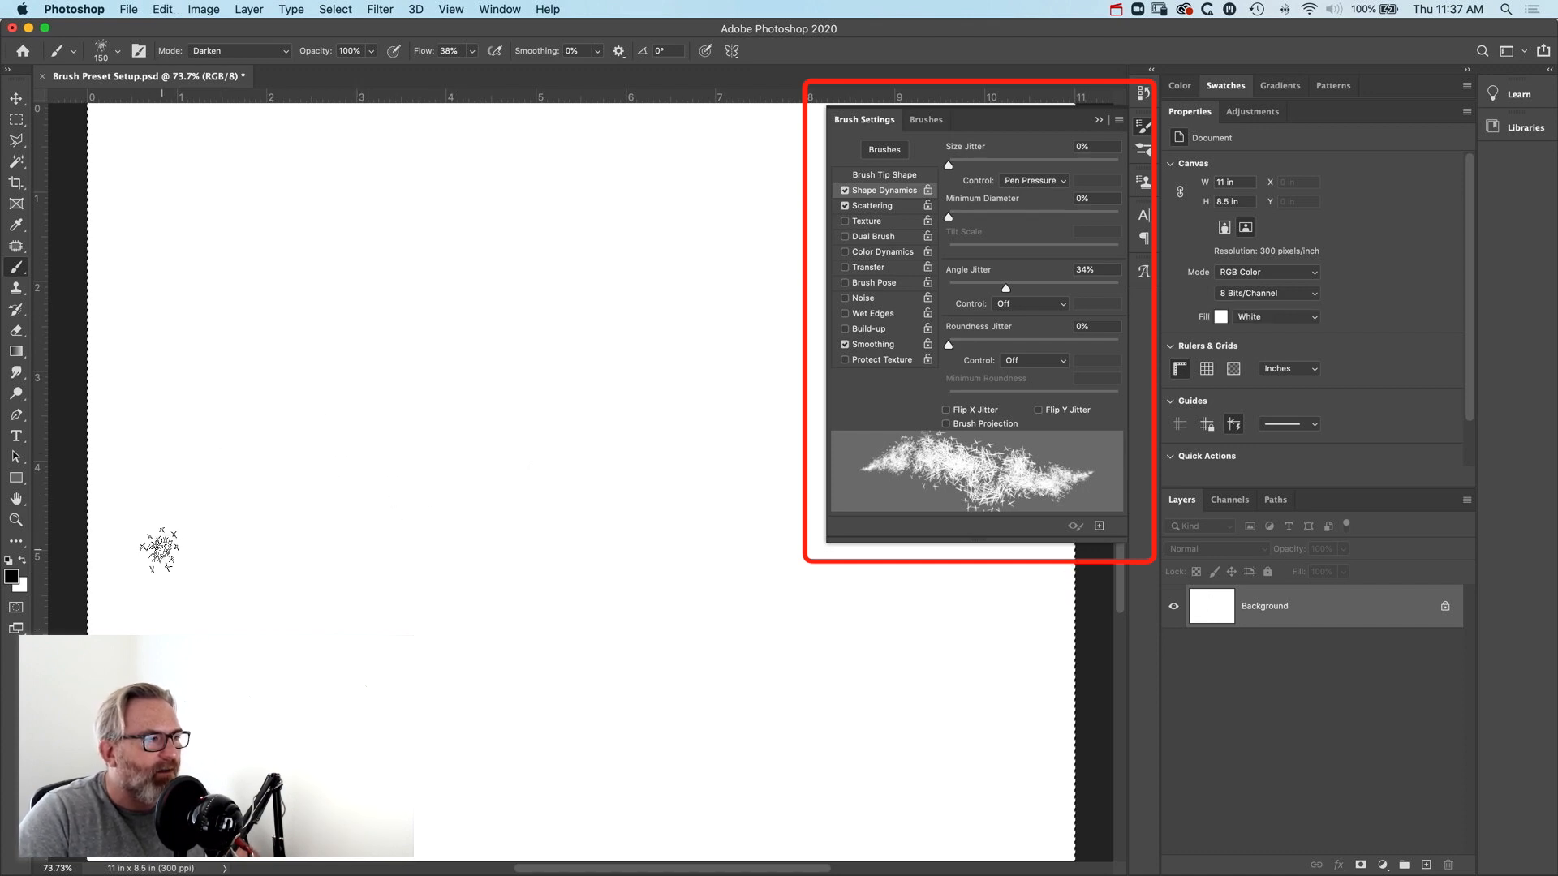
- Paint two long diagonal scattered test strokes and undo them to leave the canvas blank
{"action": "mouse_move", "coordinate": [167, 547]}
{"action": "left_mouse_down"}
{"action": "mouse_move", "coordinate": [445, 341]}
{"action": "mouse_move", "coordinate": [621, 249]}
{"action": "left_mouse_up"}
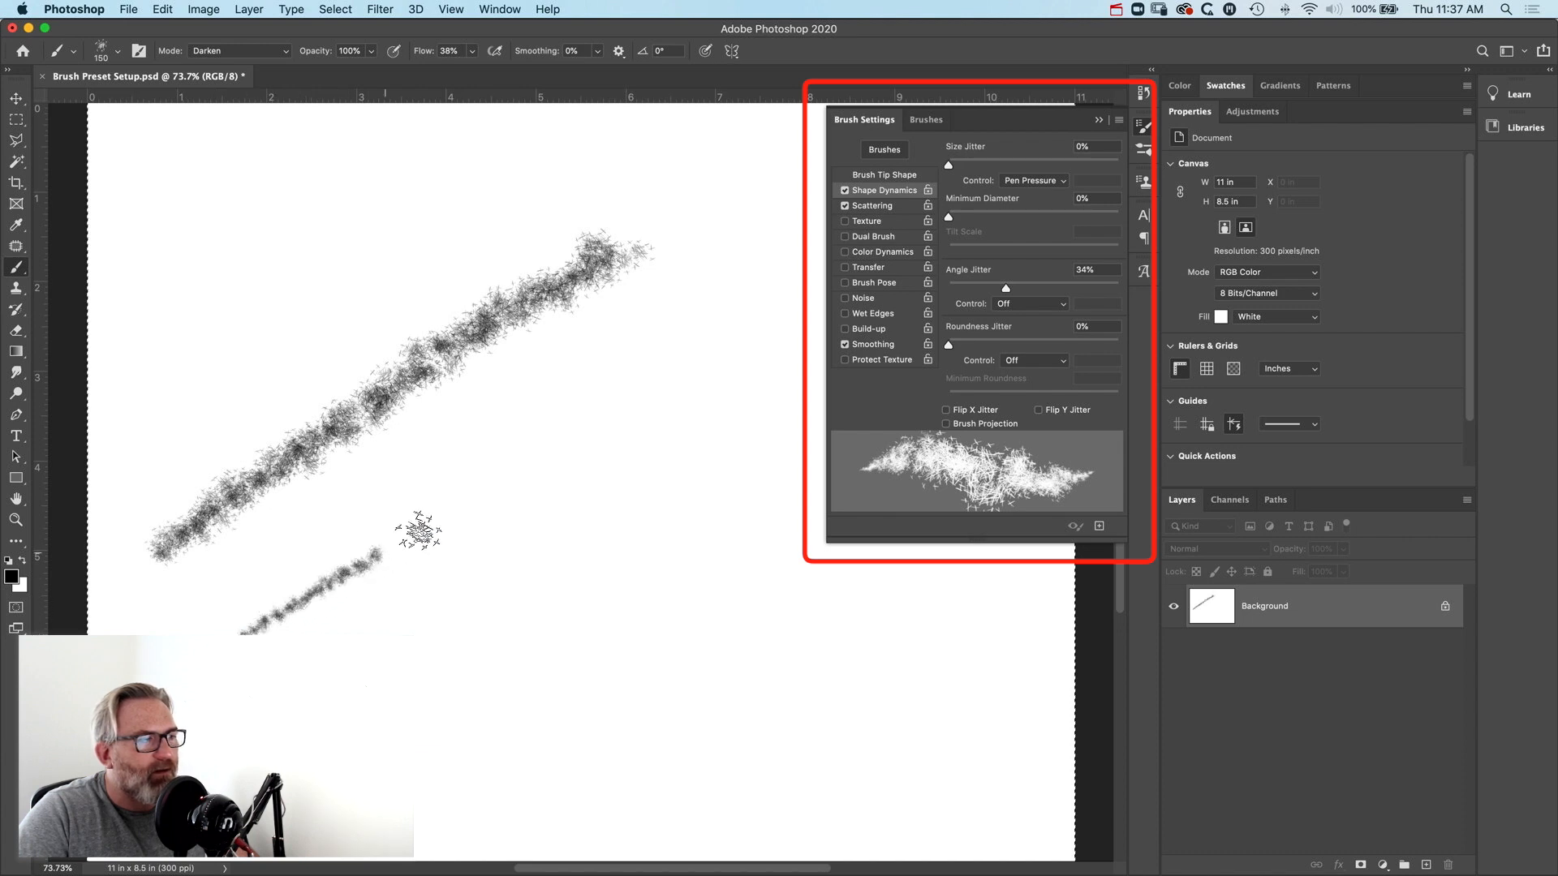
{"action": "left_click_drag", "start_coordinate": [419, 532], "coordinate": [718, 353]}
{"action": "key", "text": "super+z"}
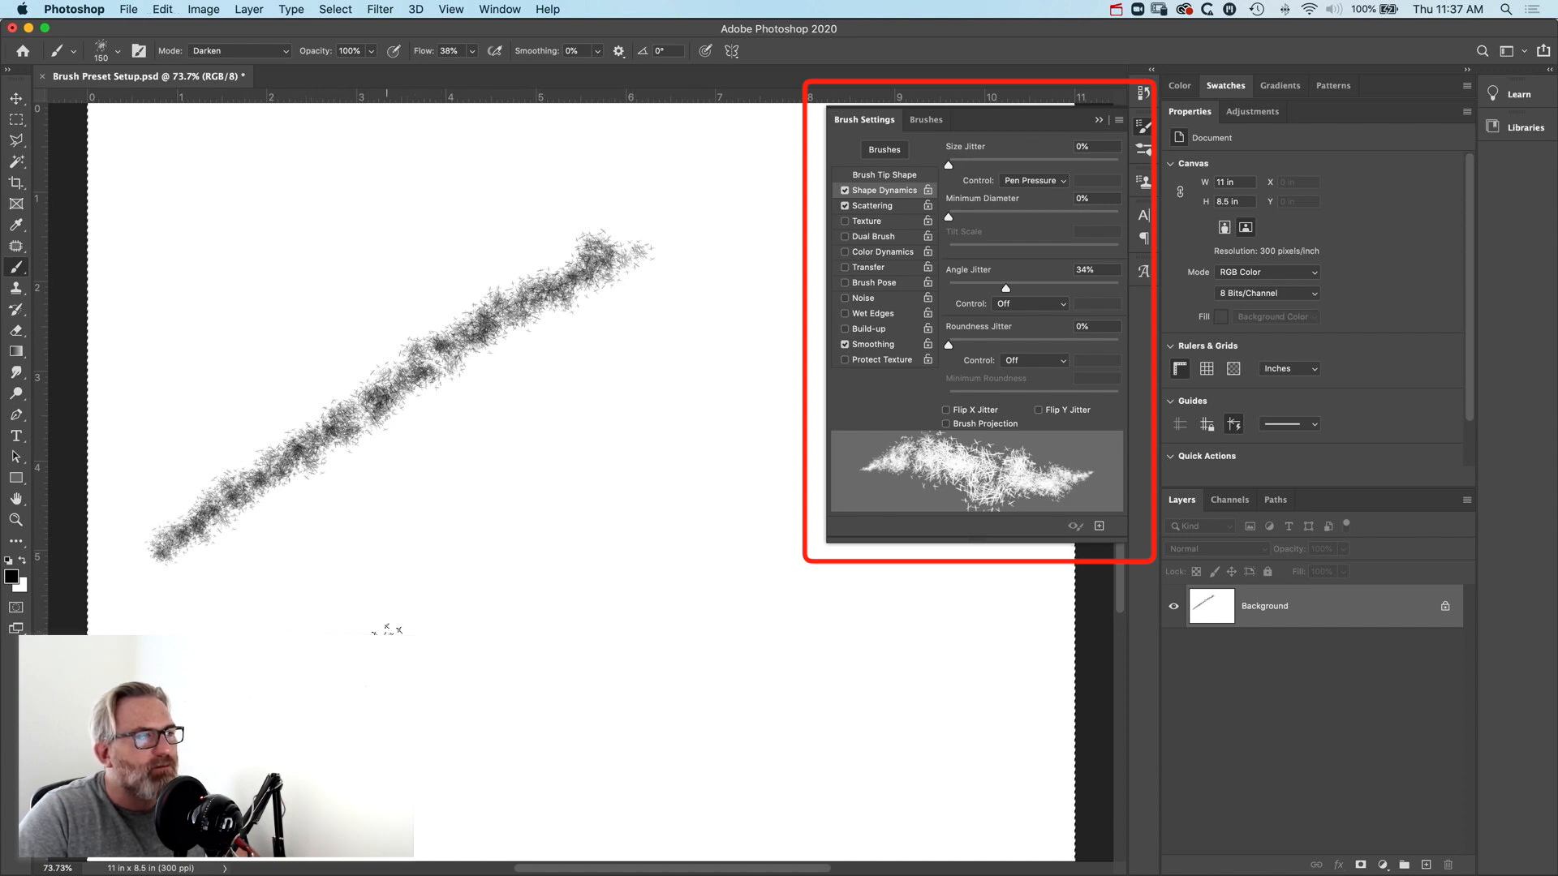
{"action": "key", "text": "super+z"}
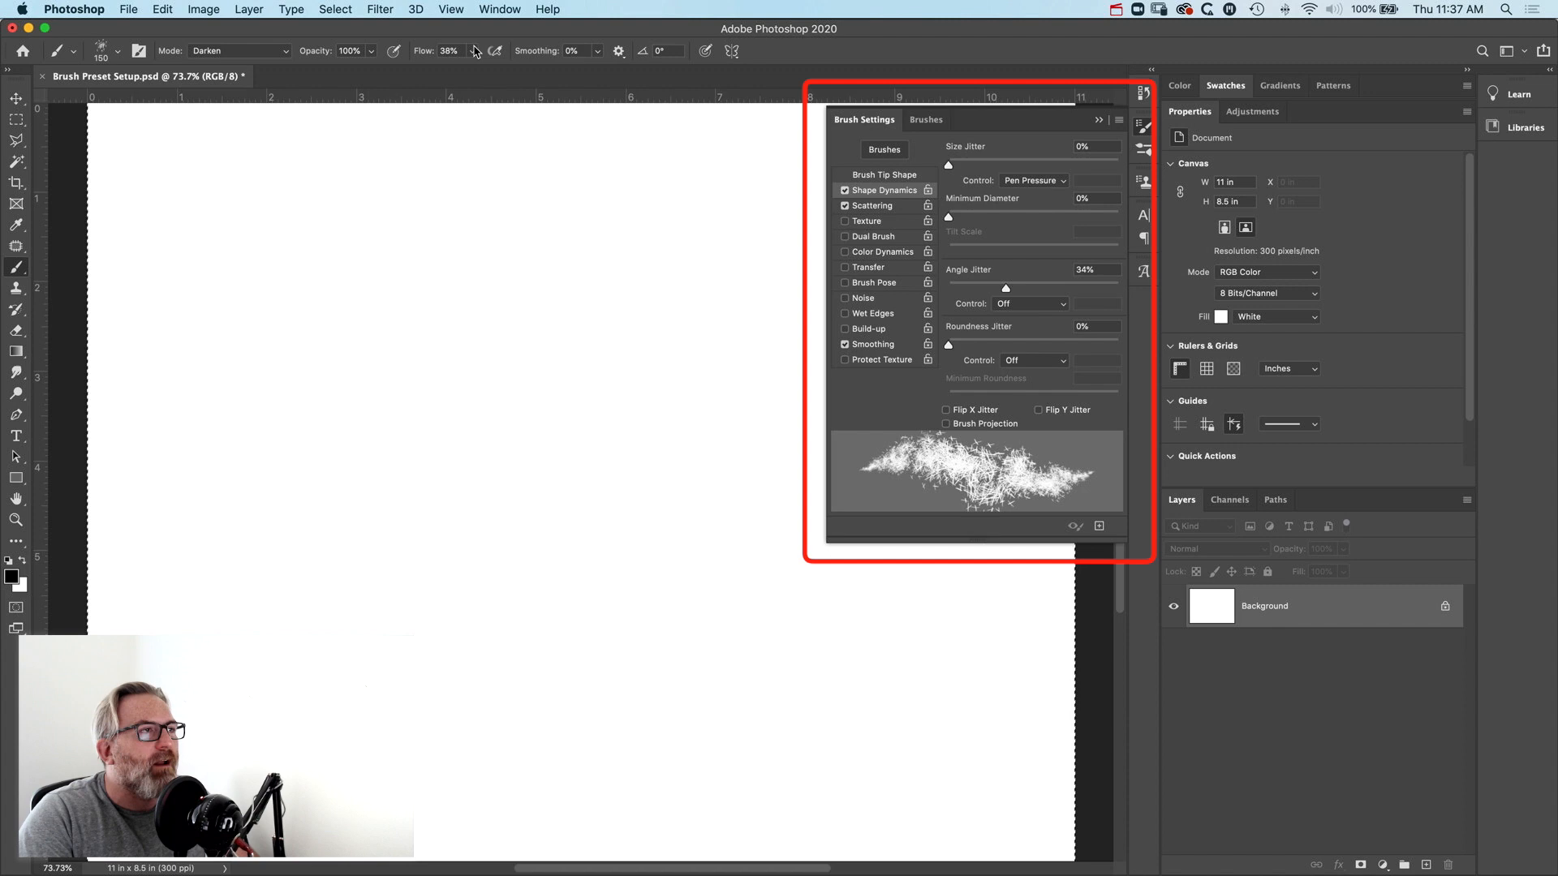
- Raise brush Flow to 100%, paint diagonal, hook and looped test strokes, then undo them
{"action": "left_click", "coordinate": [475, 51]}
{"action": "left_click_drag", "start_coordinate": [470, 69], "coordinate": [518, 69]}
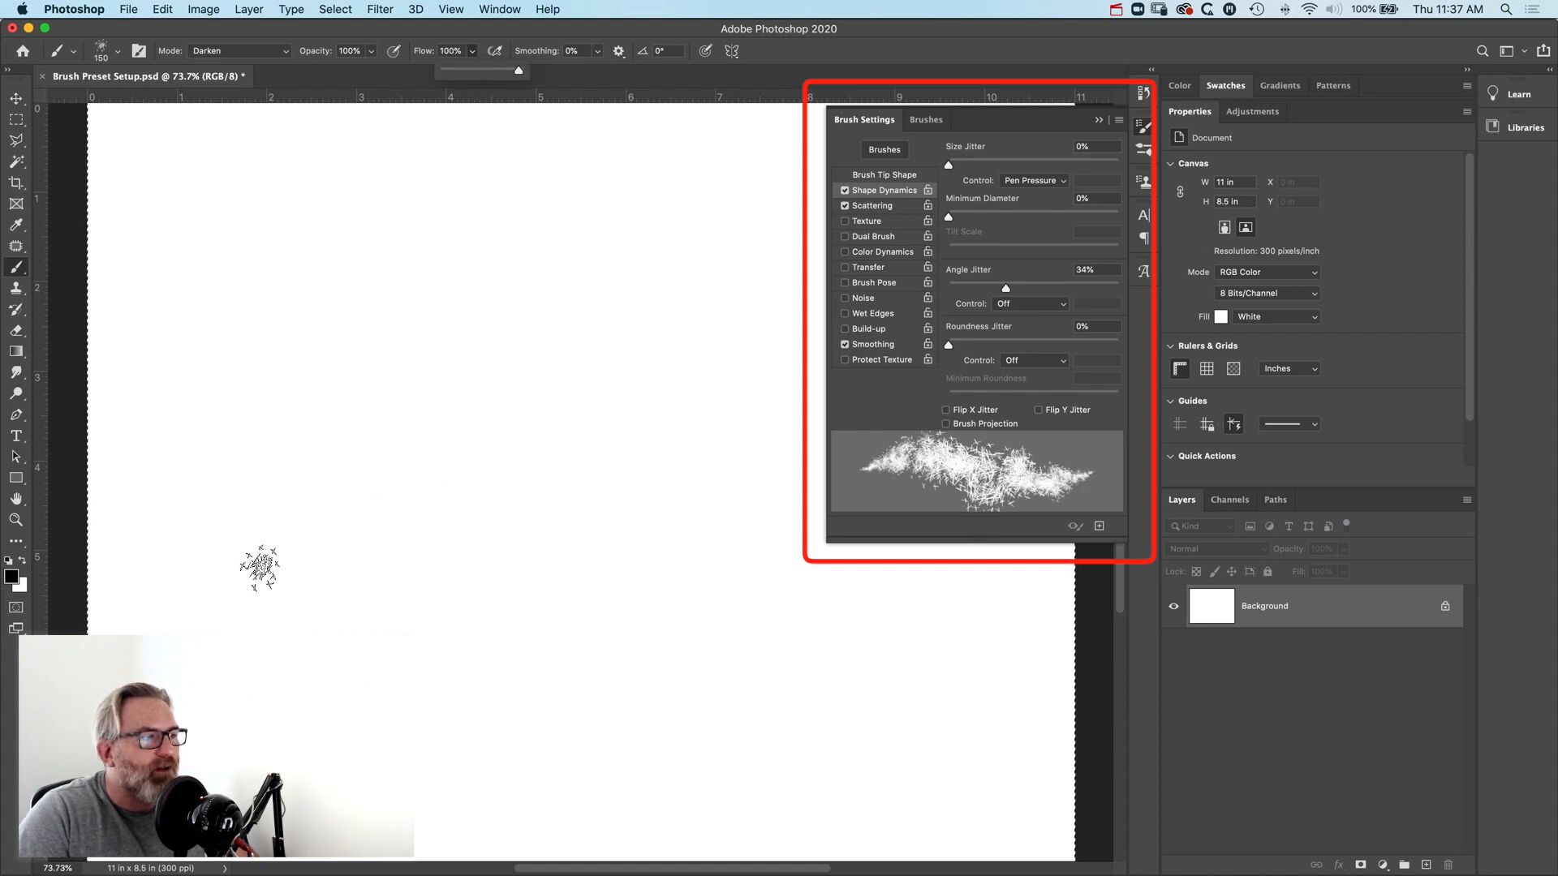
{"action": "left_click_drag", "start_coordinate": [222, 593], "coordinate": [730, 271]}
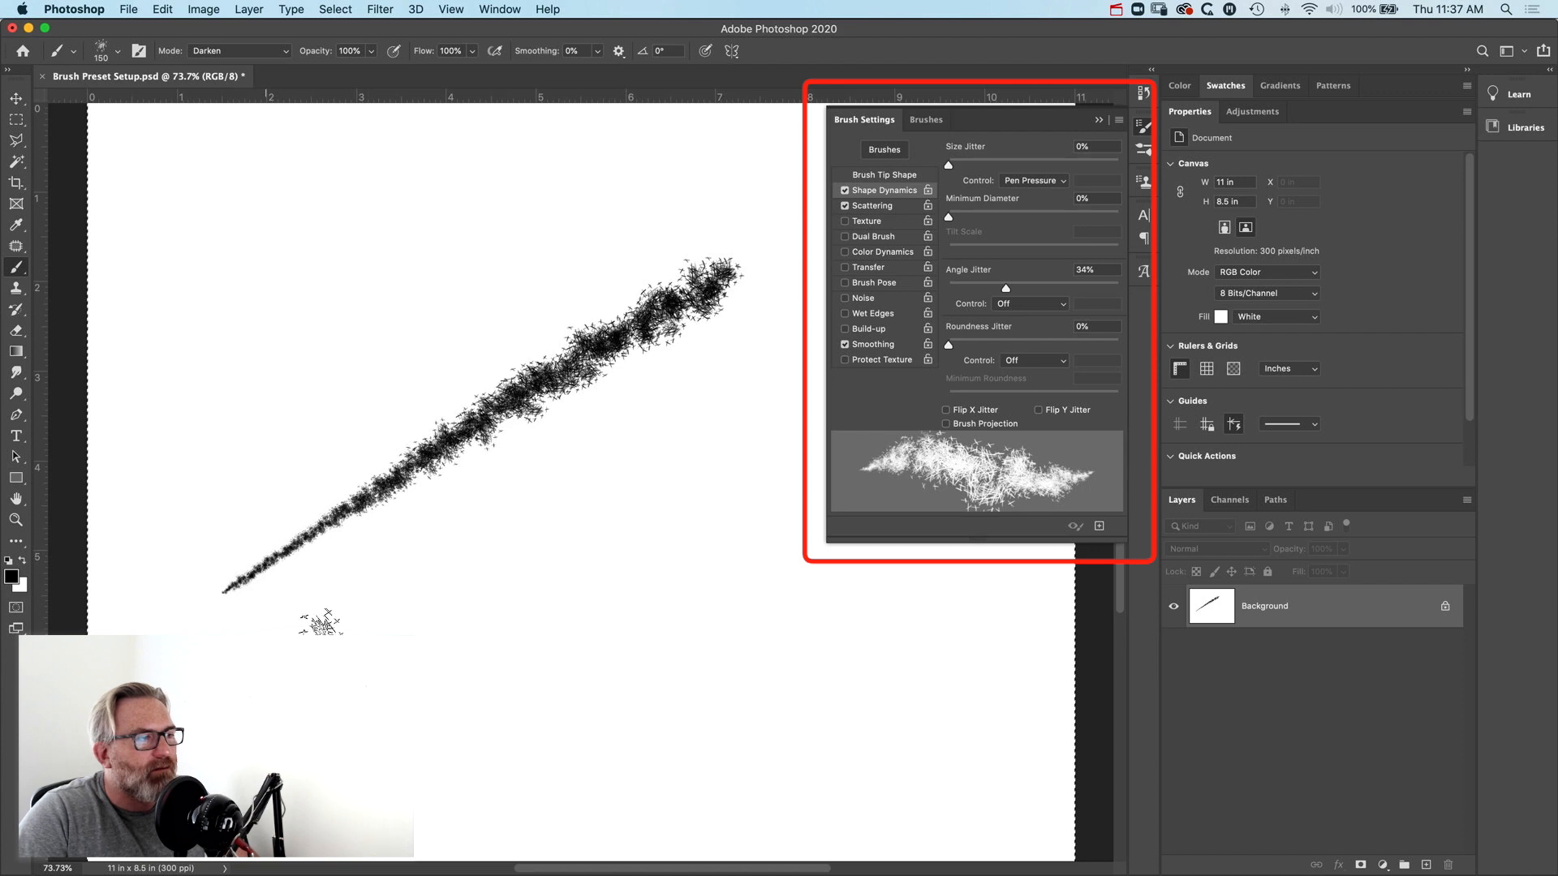
{"action": "left_click_drag", "start_coordinate": [321, 623], "coordinate": [709, 394]}
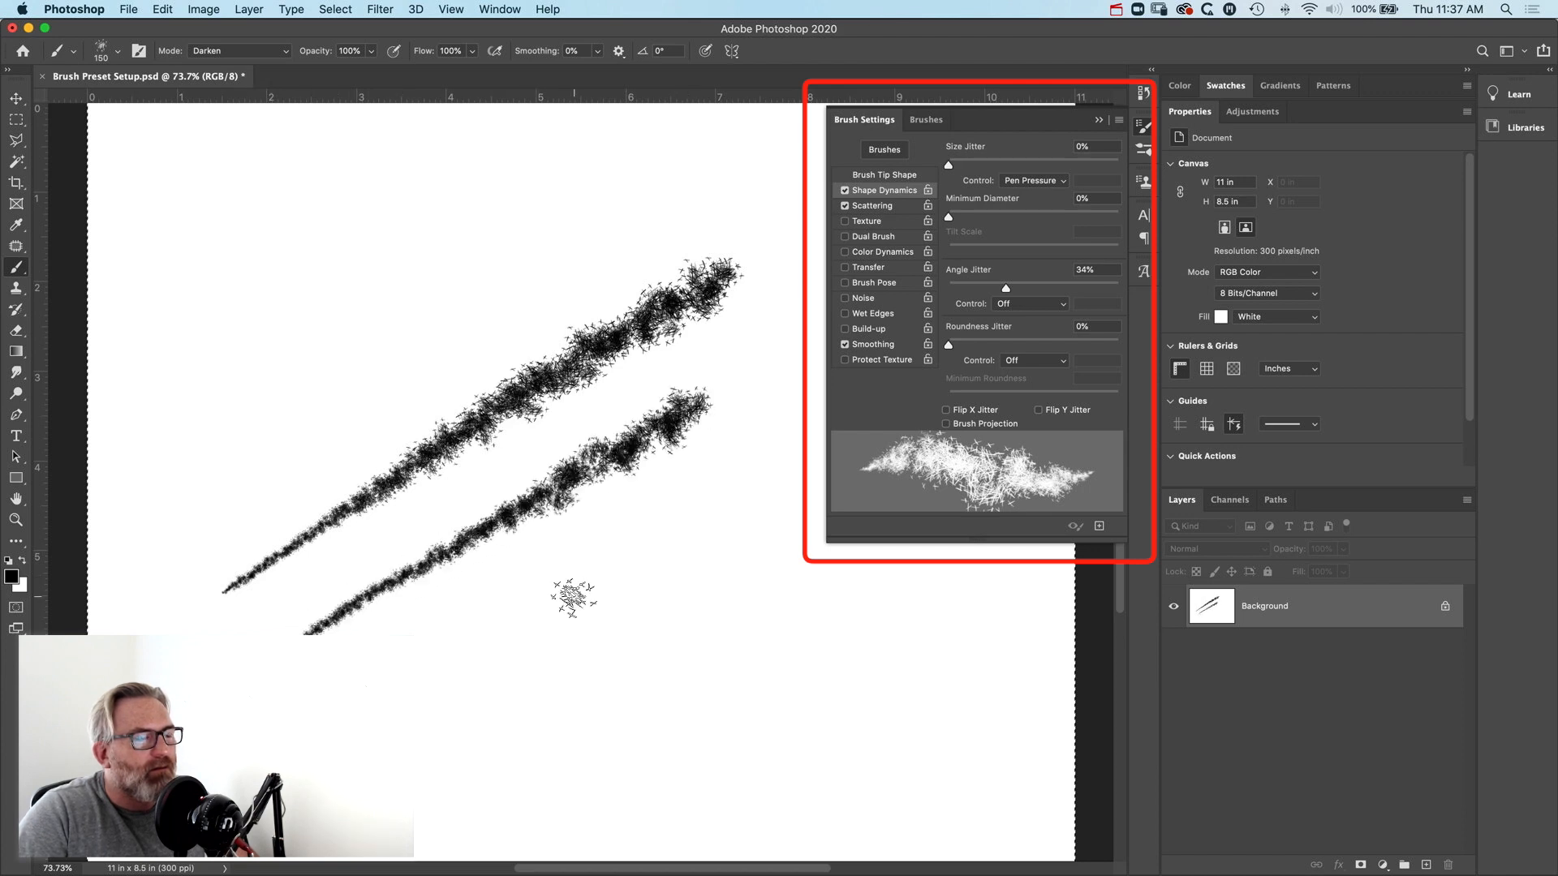
{"action": "mouse_move", "coordinate": [574, 598]}
{"action": "left_mouse_down"}
{"action": "mouse_move", "coordinate": [524, 646]}
{"action": "mouse_move", "coordinate": [675, 575]}
{"action": "left_mouse_up"}
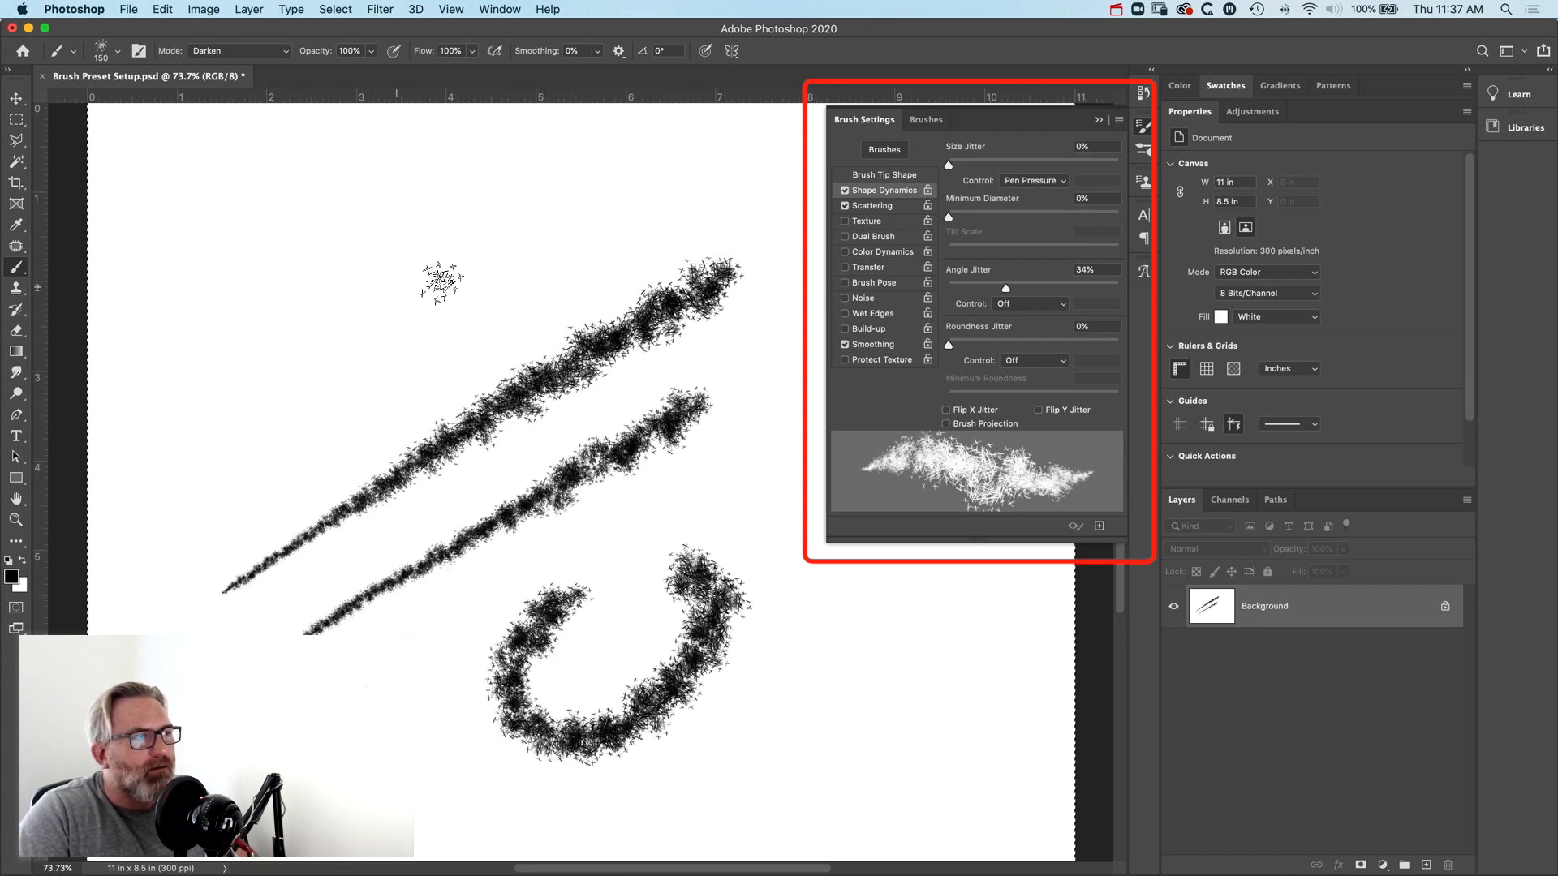
{"action": "left_click_drag", "start_coordinate": [356, 294], "coordinate": [506, 292]}
{"action": "key", "text": "super+z"}
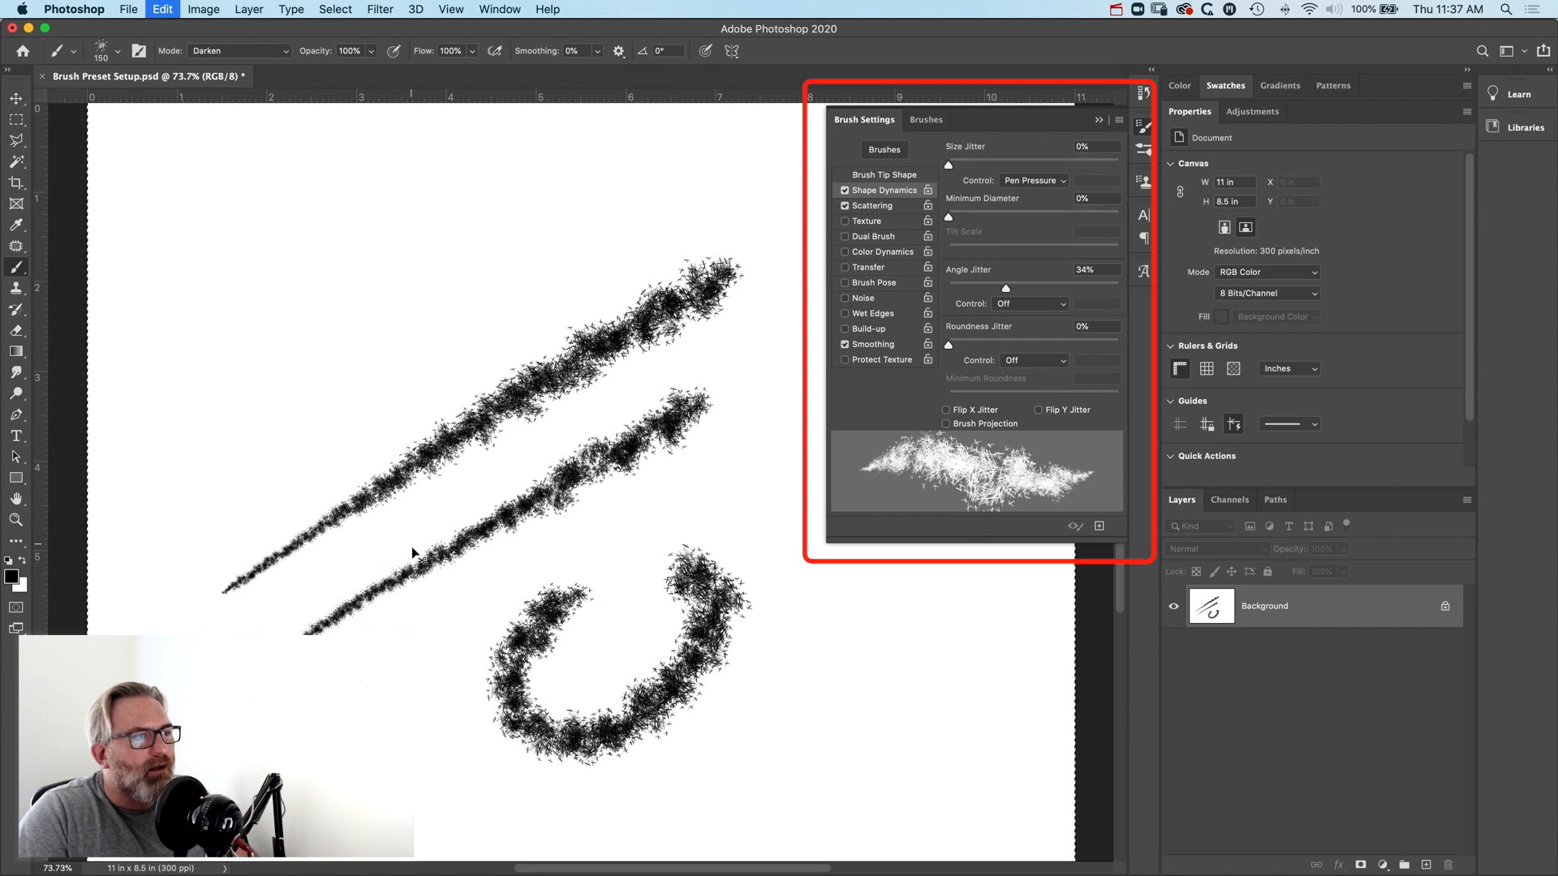
{"action": "key", "text": "super+z"}
{"action": "key", "text": "super+z"}
{"action": "key", "text": "super+z"}
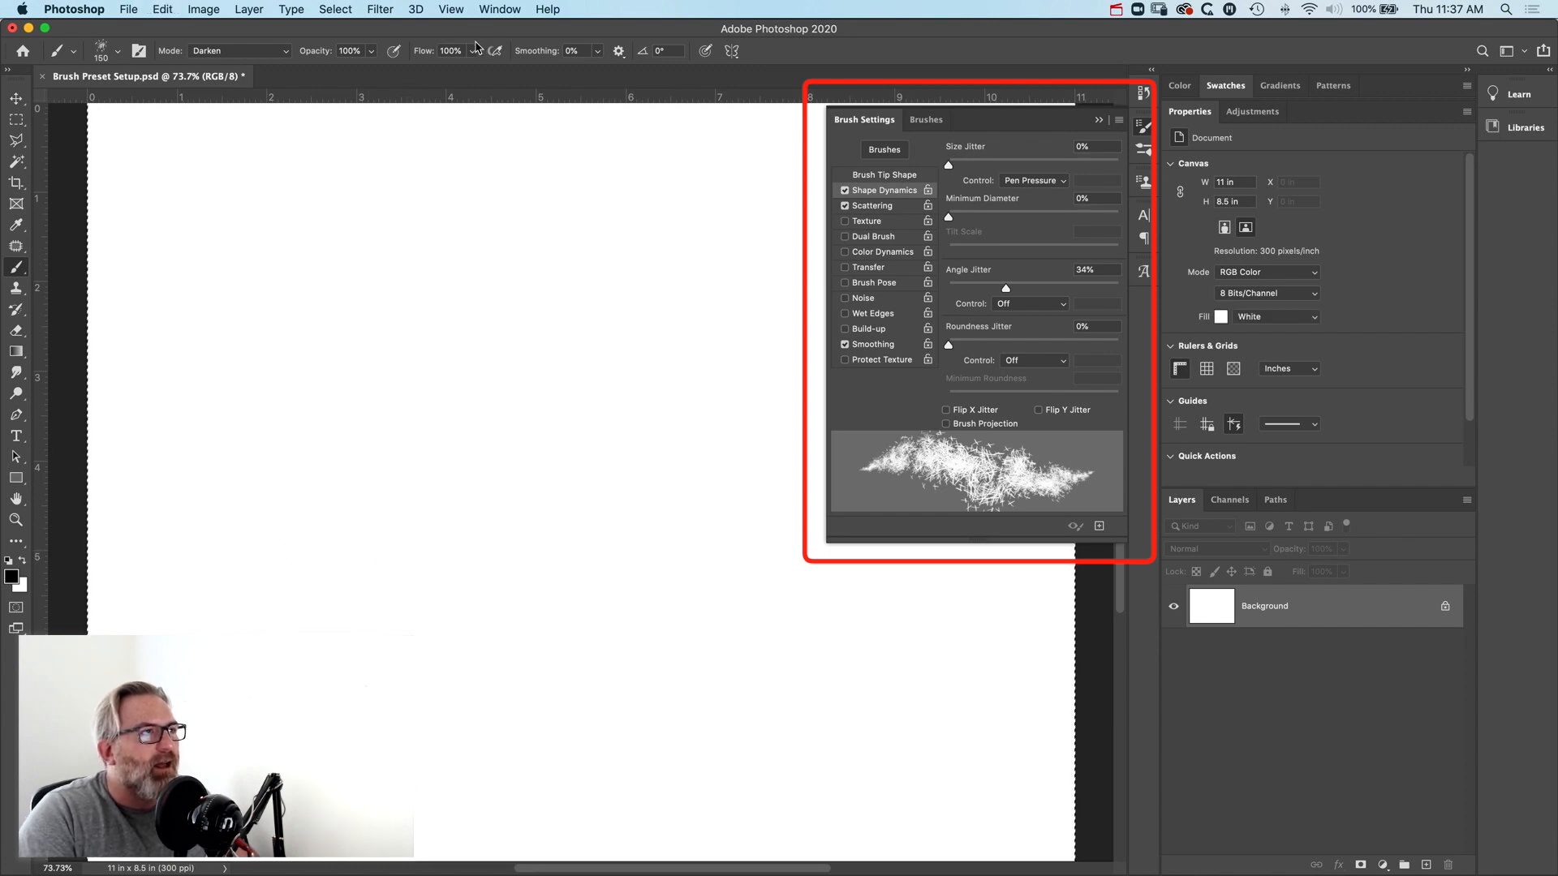
- Lower Flow to about 66%, paint a looping test stroke and undo it
{"action": "left_click_drag", "start_coordinate": [476, 53], "coordinate": [463, 73]}
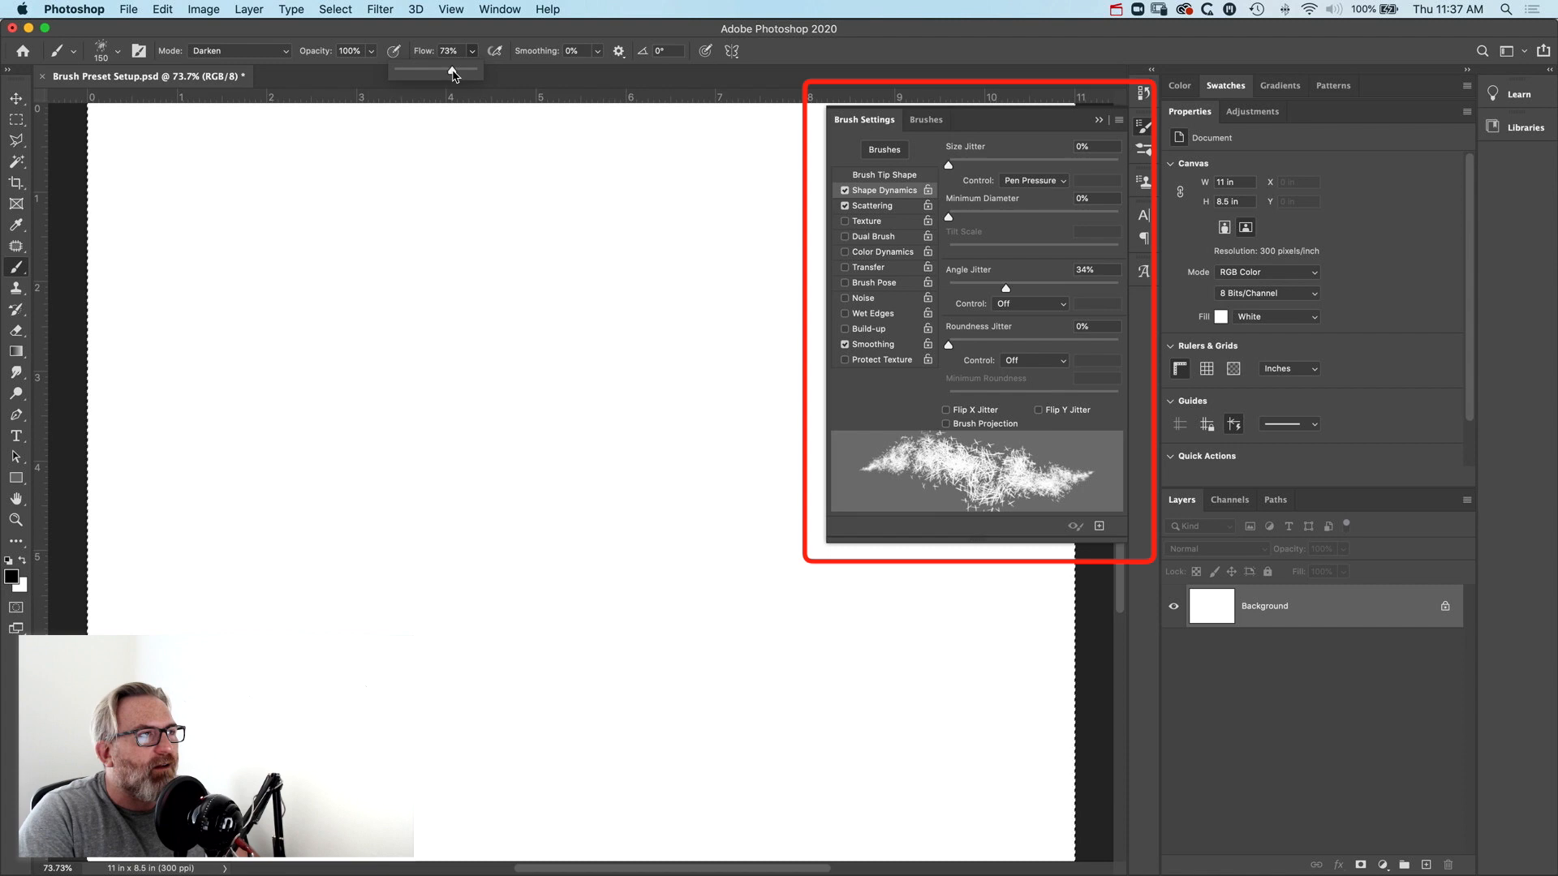
{"action": "left_click_drag", "start_coordinate": [216, 529], "coordinate": [654, 365]}
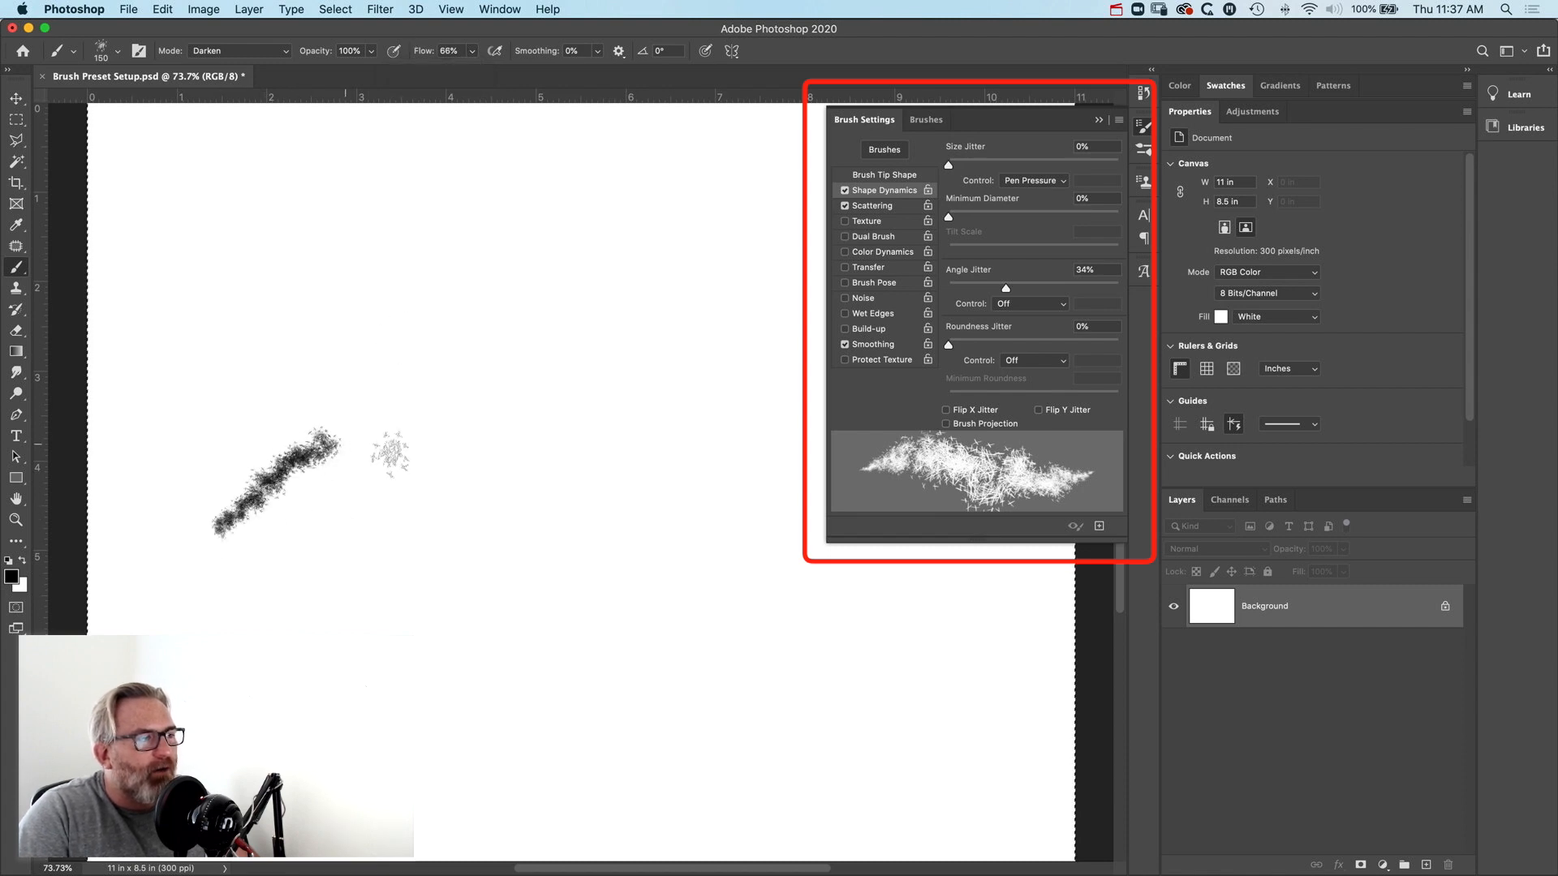
{"action": "mouse_move", "coordinate": [631, 293]}
{"action": "left_mouse_down"}
{"action": "mouse_move", "coordinate": [451, 625]}
{"action": "mouse_move", "coordinate": [422, 397]}
{"action": "mouse_move", "coordinate": [718, 502]}
{"action": "left_mouse_up"}
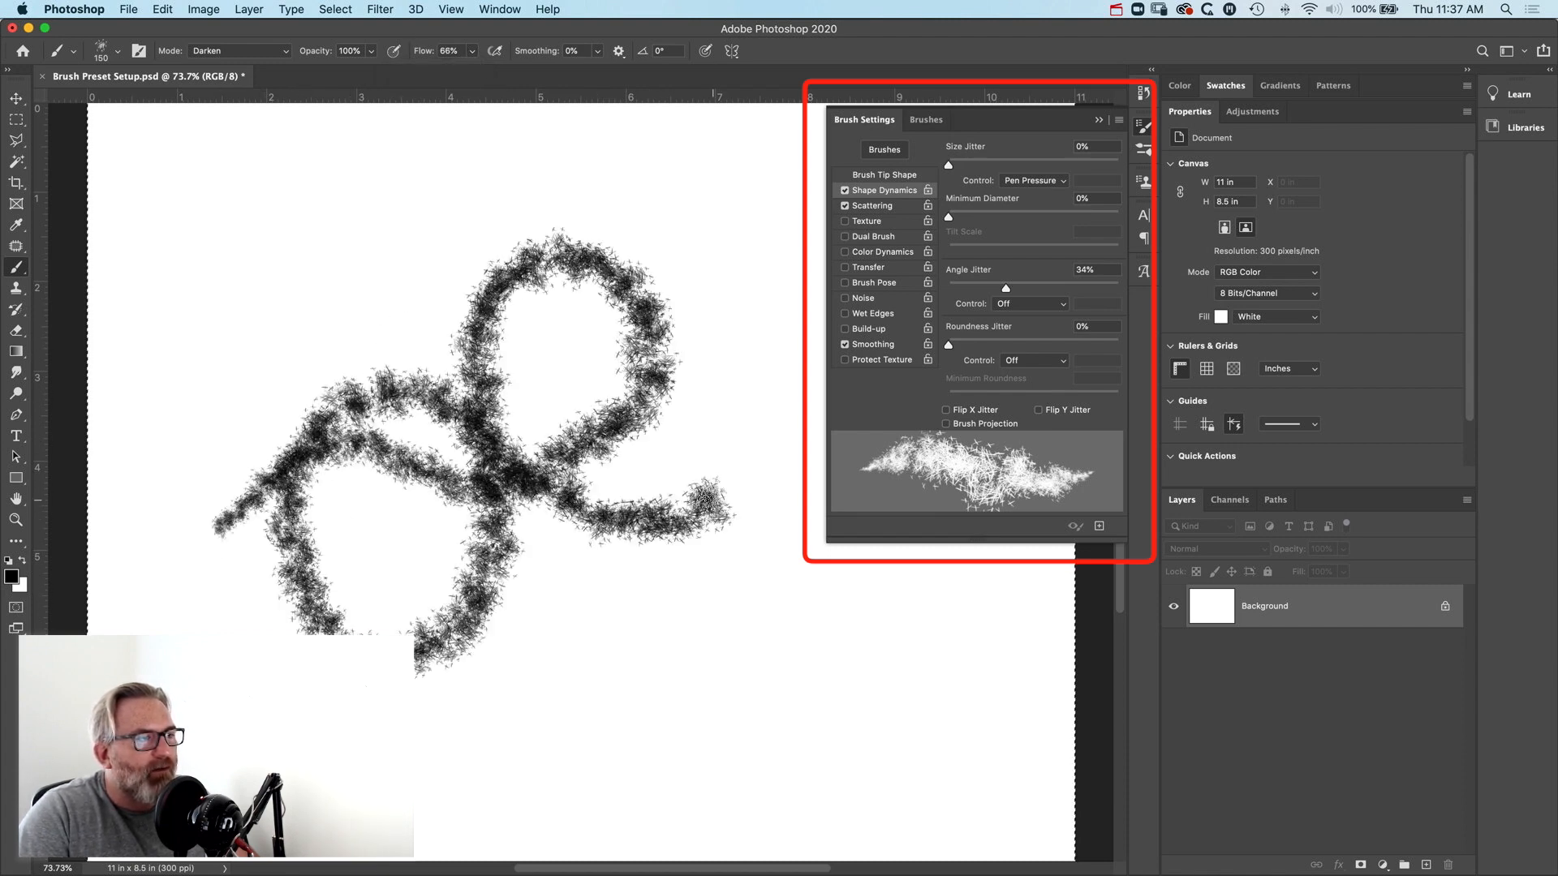
{"action": "key", "text": "super+z"}
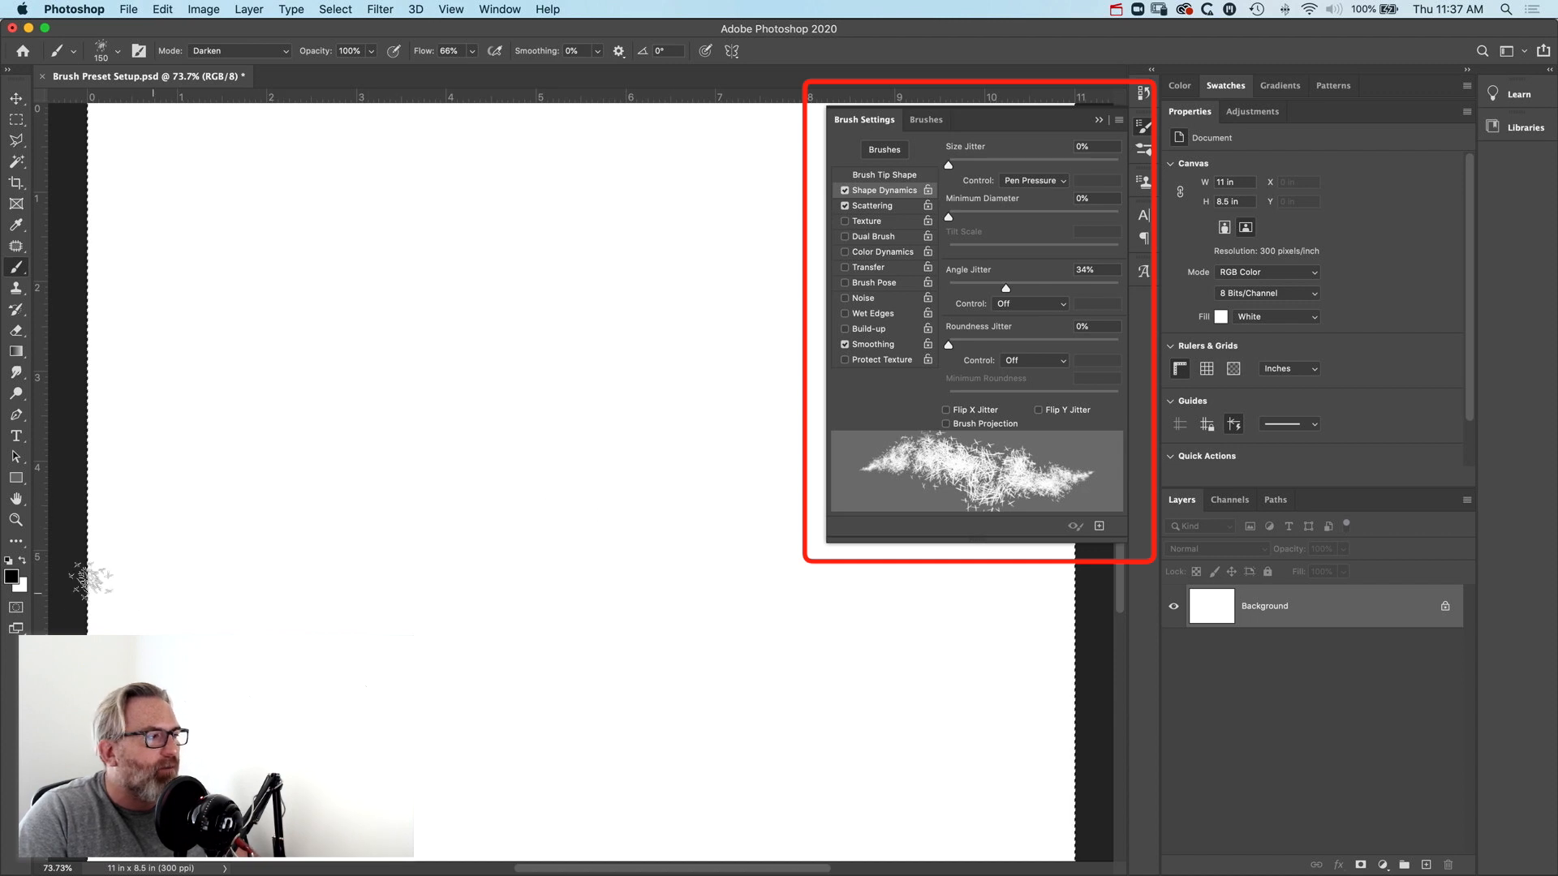
- Set the foreground colour to magenta in the Color Picker
{"action": "left_click", "coordinate": [11, 577]}
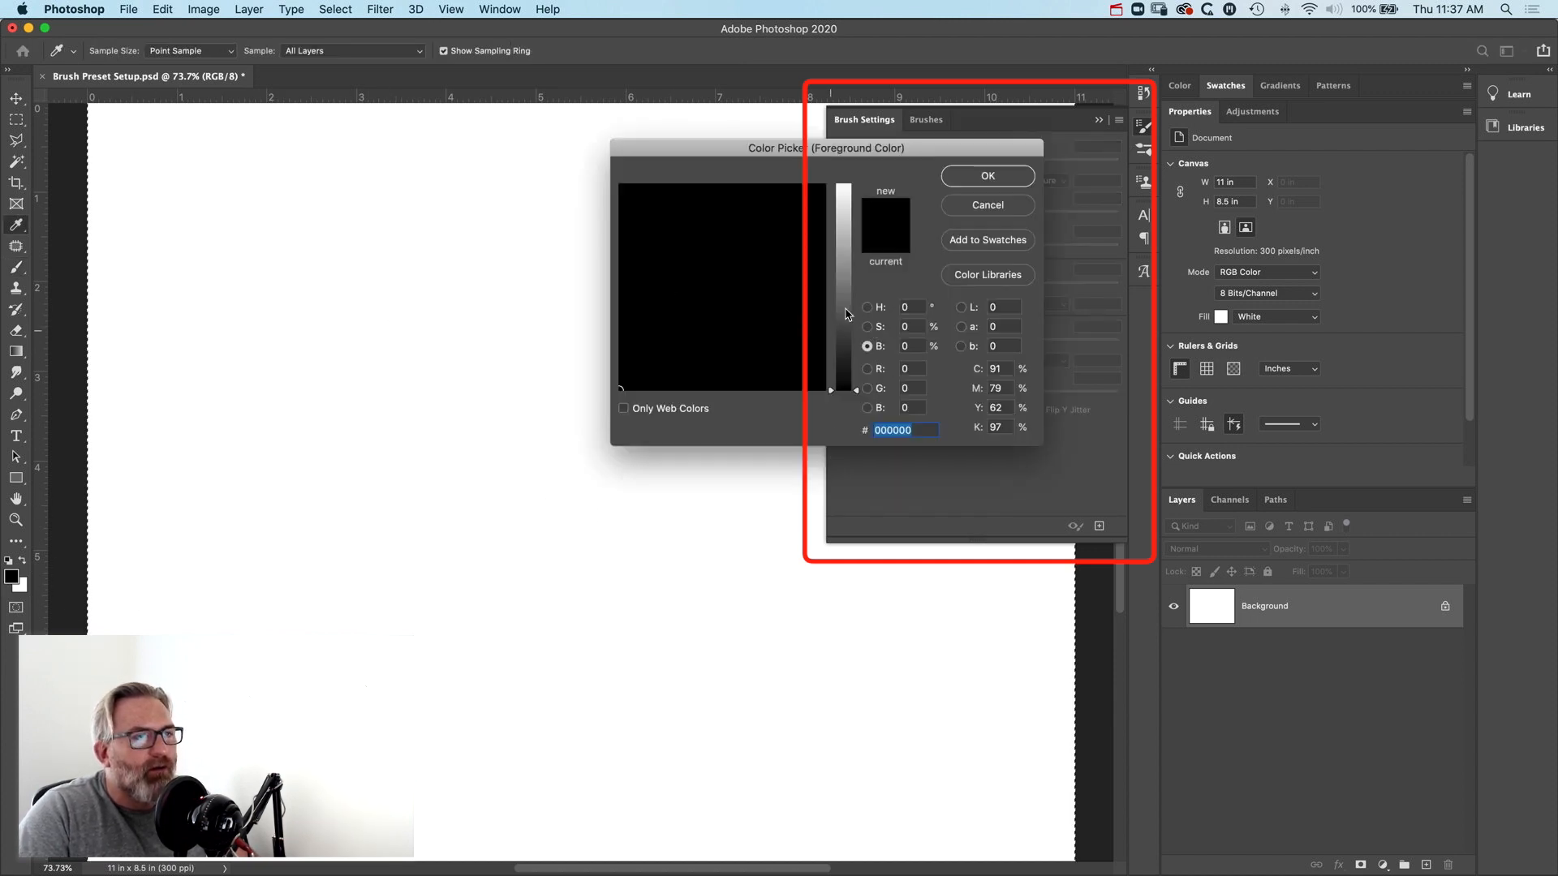
{"action": "mouse_move", "coordinate": [846, 314]}
{"action": "left_mouse_down"}
{"action": "mouse_move", "coordinate": [842, 259]}
{"action": "mouse_move", "coordinate": [682, 218]}
{"action": "mouse_move", "coordinate": [801, 205]}
{"action": "left_mouse_up"}
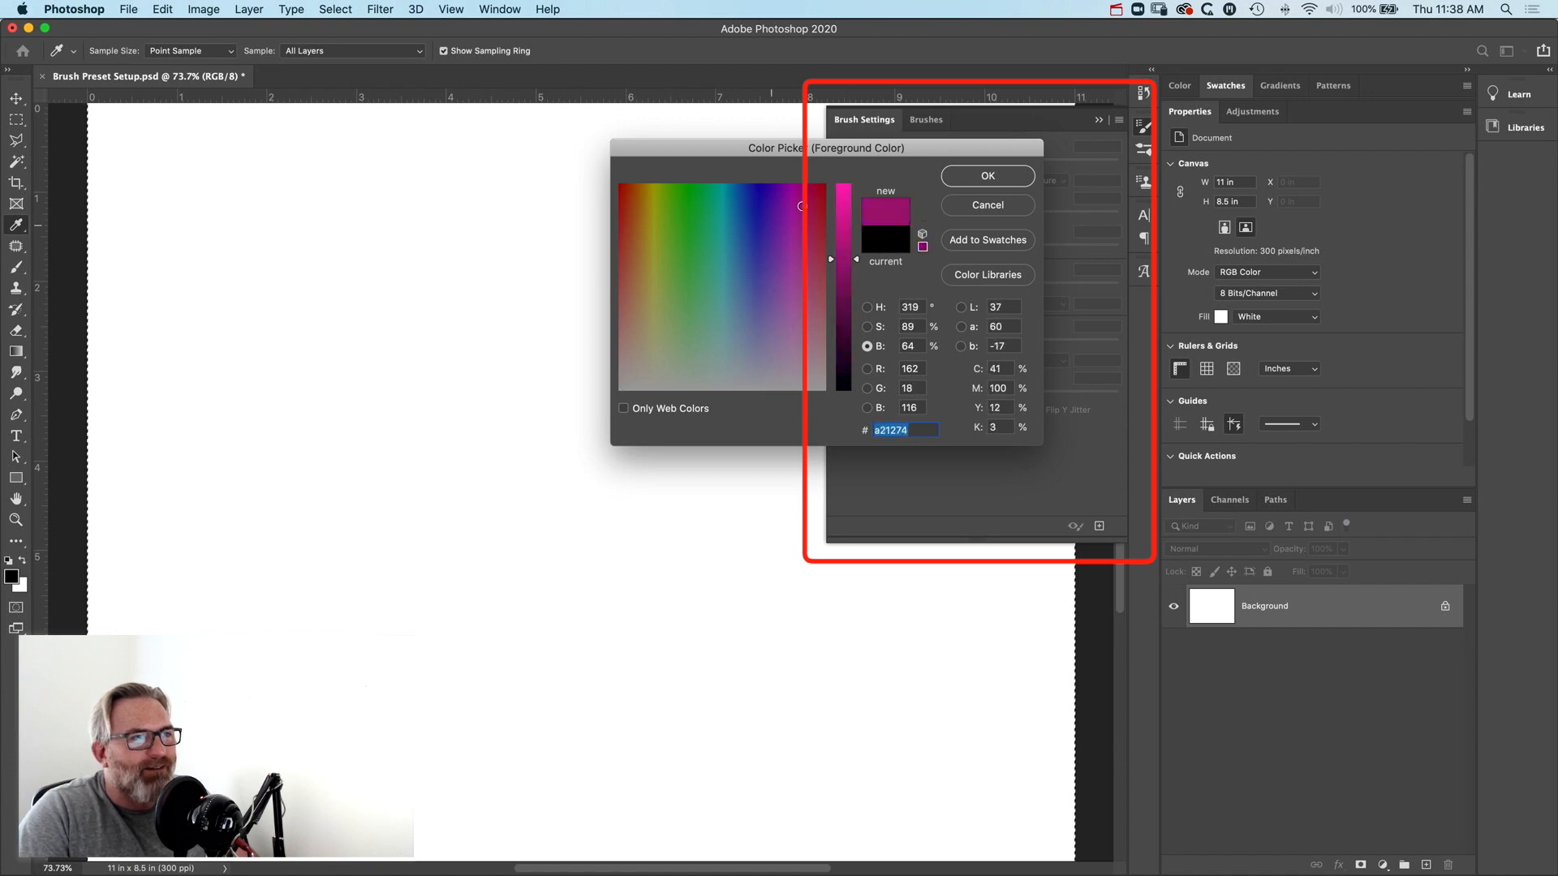
{"action": "left_click", "coordinate": [992, 176]}
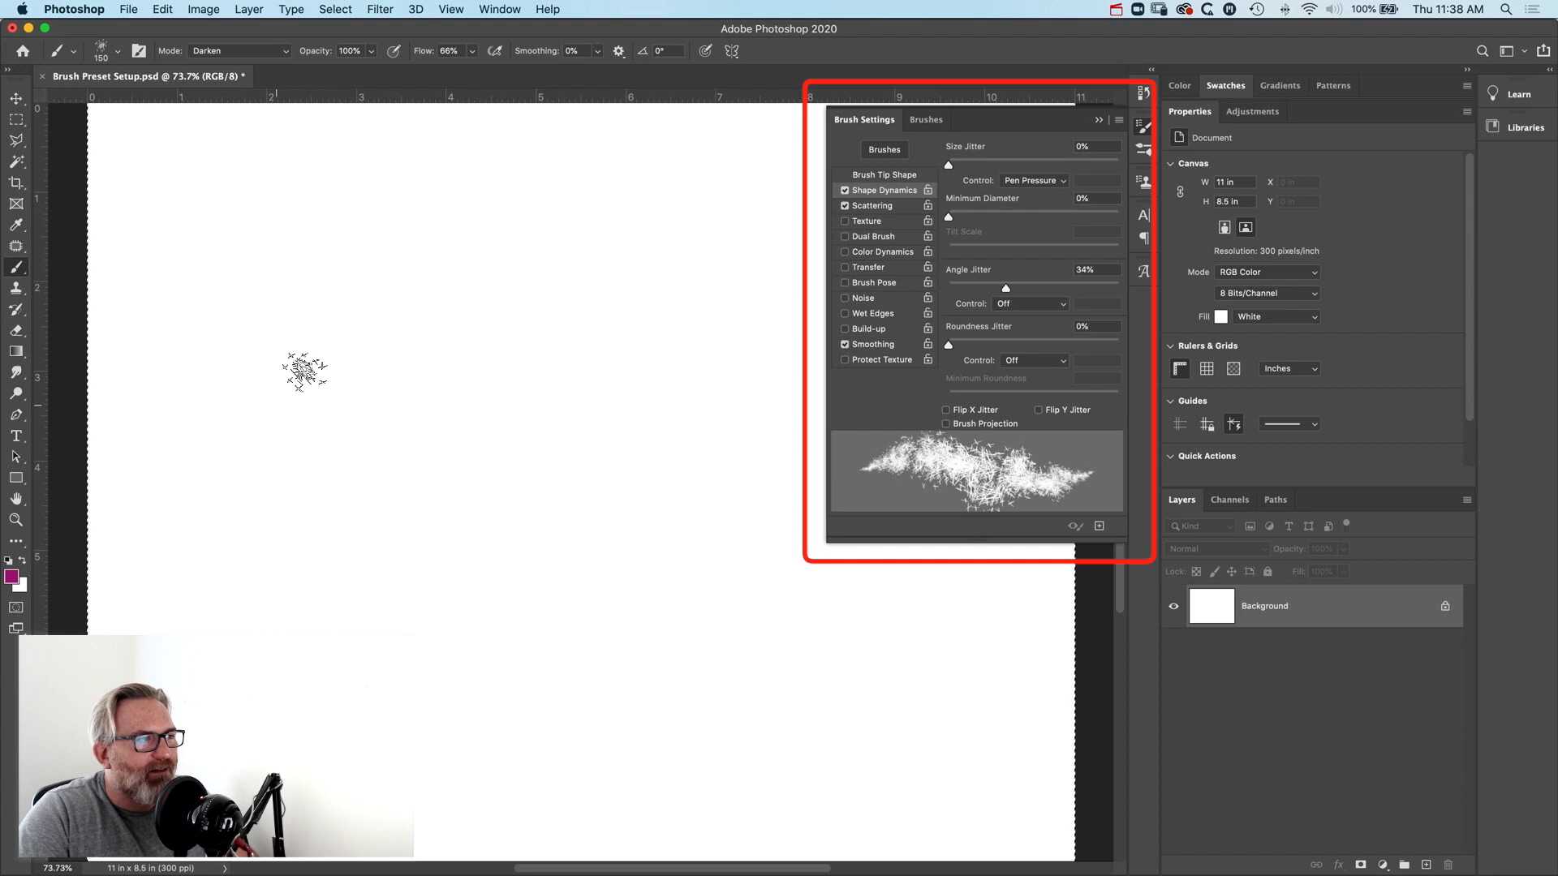
- Paint two wavy magenta test strokes and undo them
{"action": "mouse_move", "coordinate": [271, 399]}
{"action": "left_mouse_down"}
{"action": "mouse_move", "coordinate": [574, 465]}
{"action": "mouse_move", "coordinate": [608, 436]}
{"action": "left_mouse_up"}
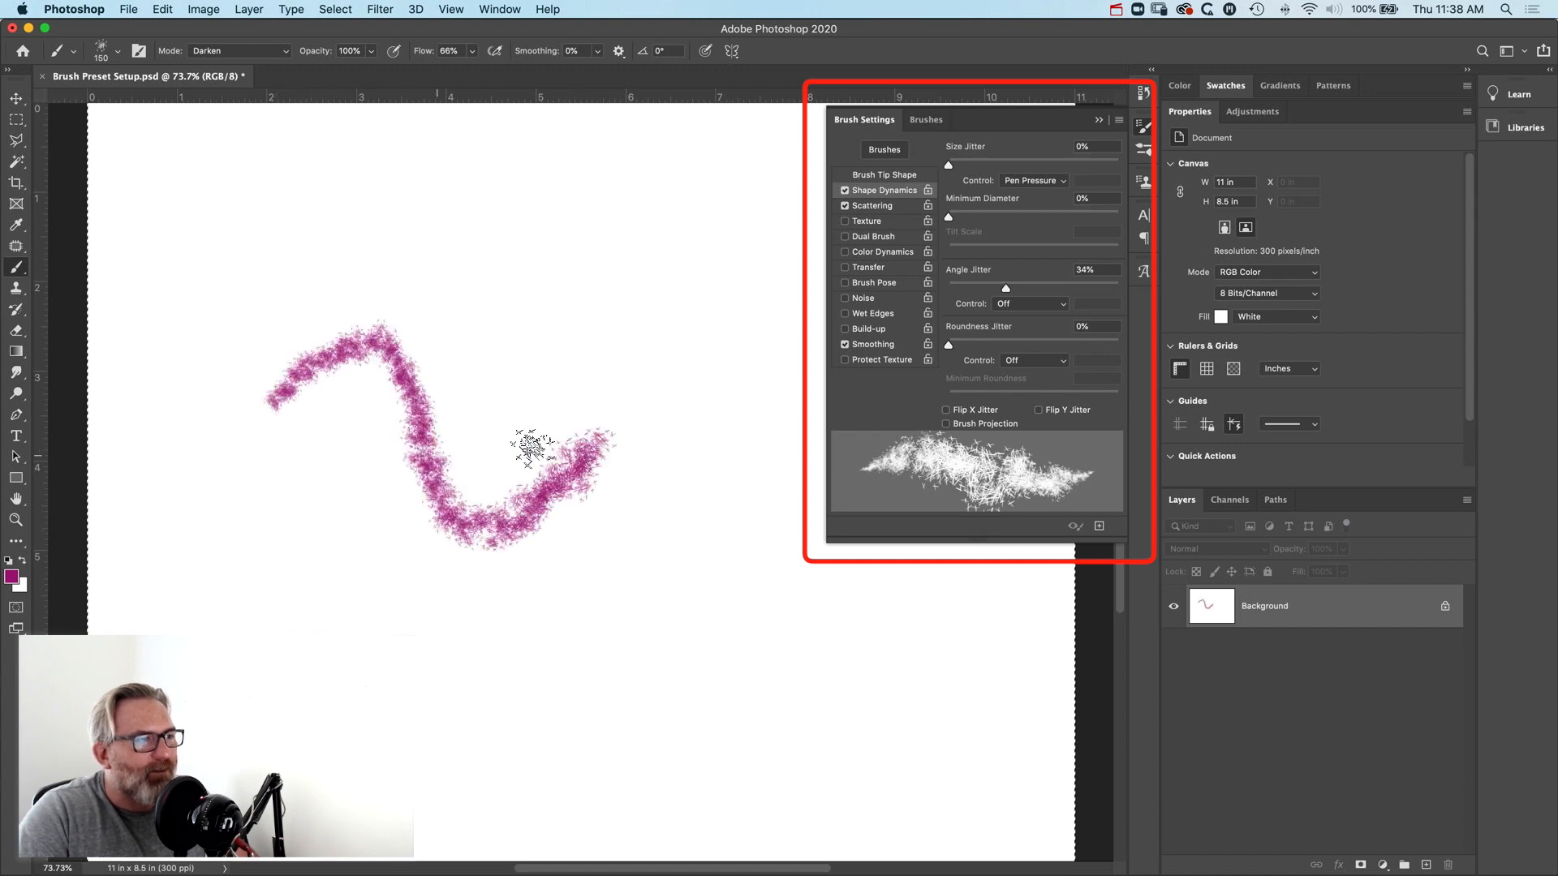
{"action": "left_click_drag", "start_coordinate": [289, 524], "coordinate": [613, 385]}
{"action": "key", "text": "ctrl+z"}
{"action": "key", "text": "ctrl+z"}
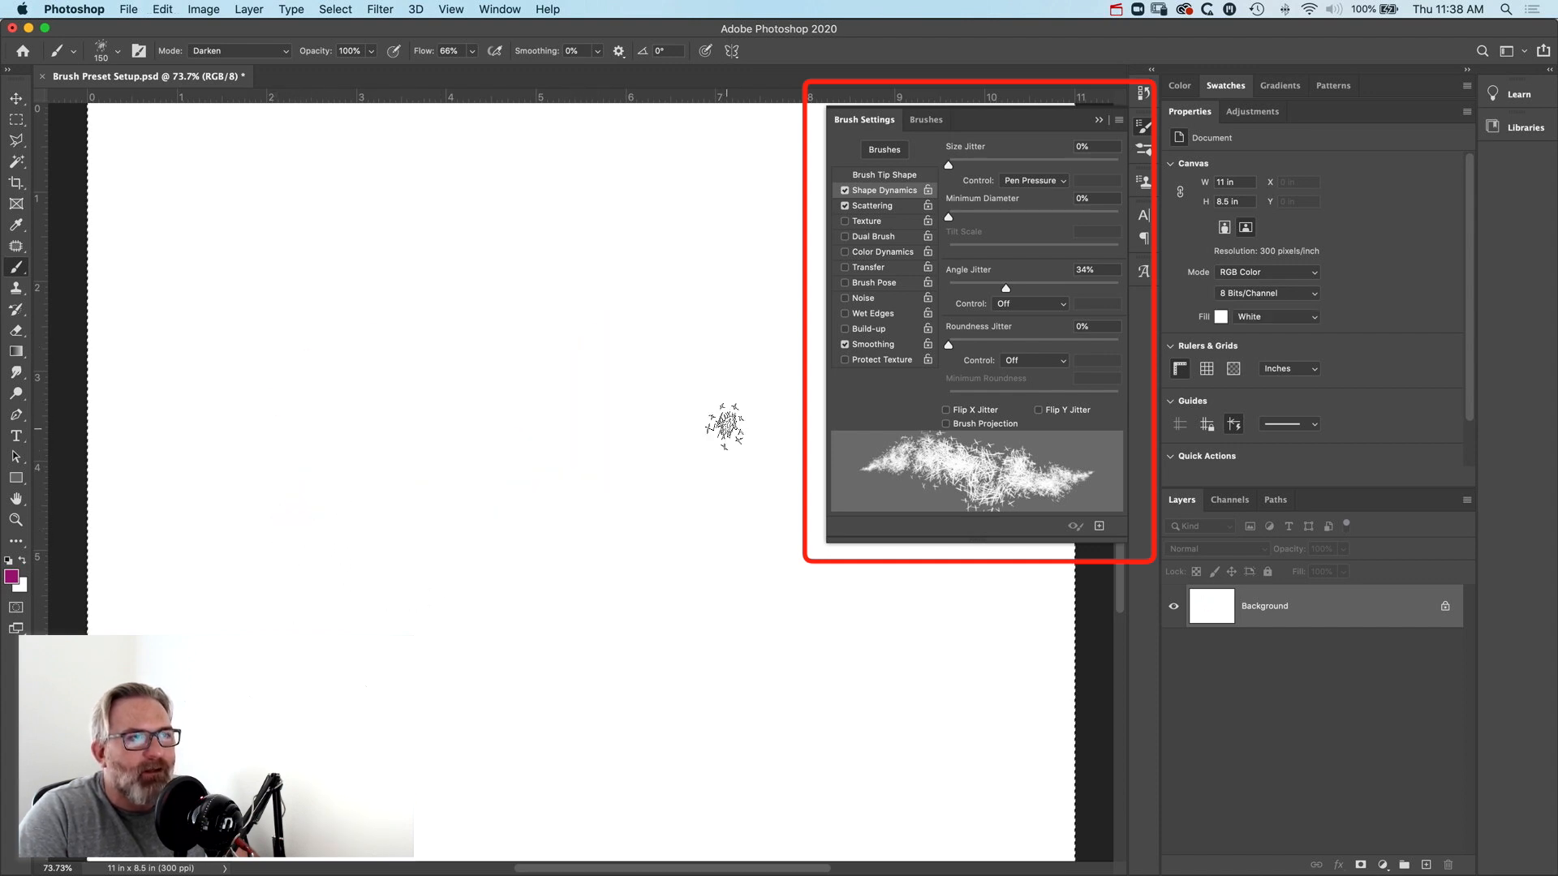
- Enable Dual Brush with the 174 tip, Spacing 117% and Scatter 38%
{"action": "left_click", "coordinate": [872, 237]}
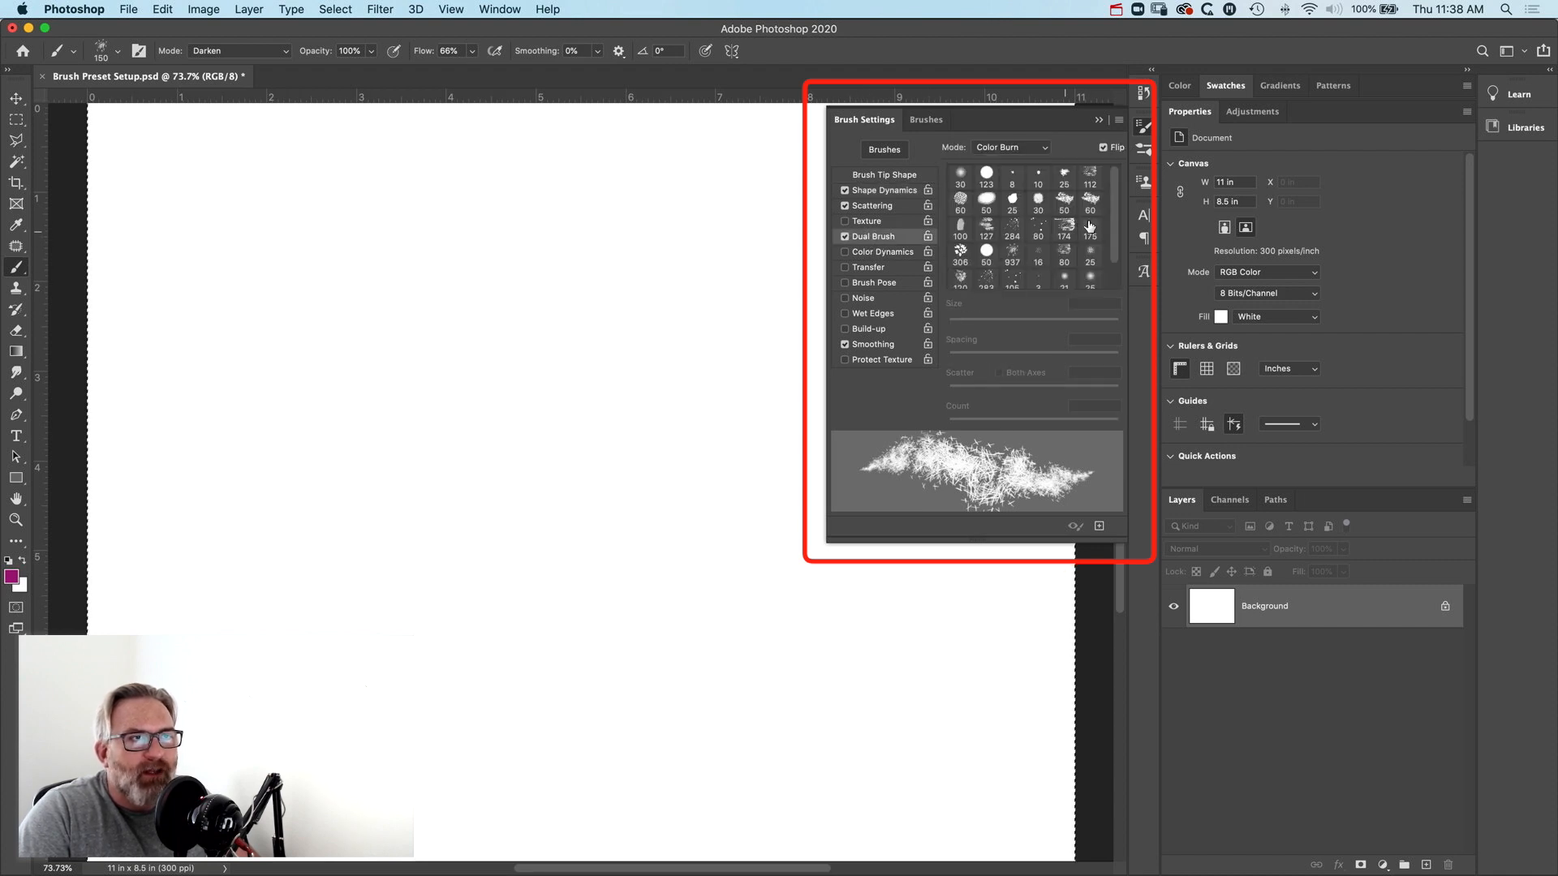
{"action": "scroll", "coordinate": [1114, 284], "scroll_direction": "down", "scroll_amount": 2}
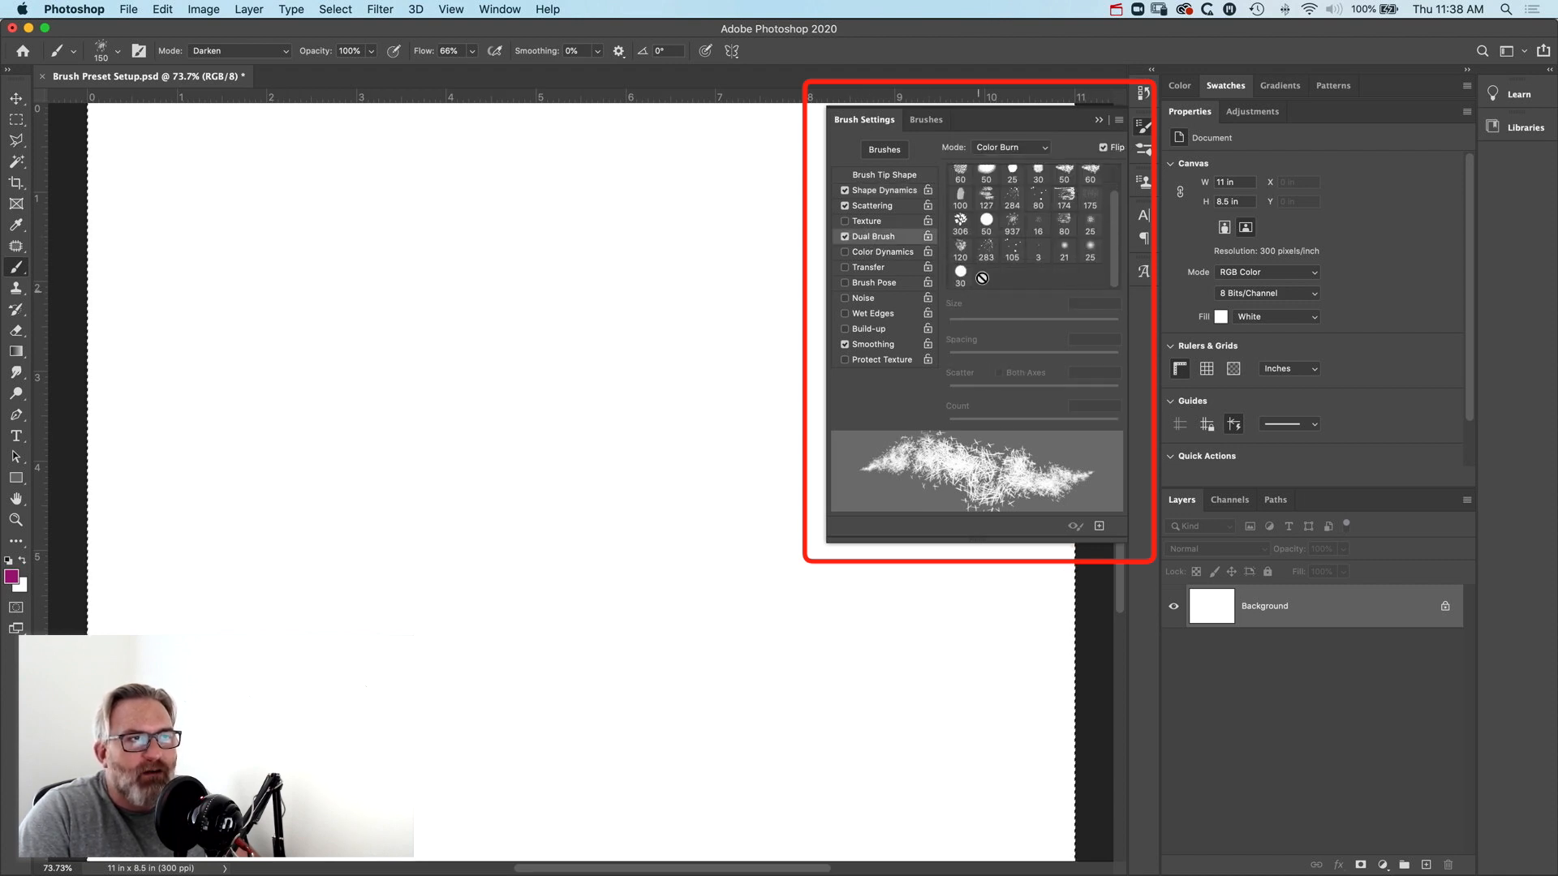
{"action": "left_click_drag", "start_coordinate": [1115, 249], "coordinate": [1115, 185]}
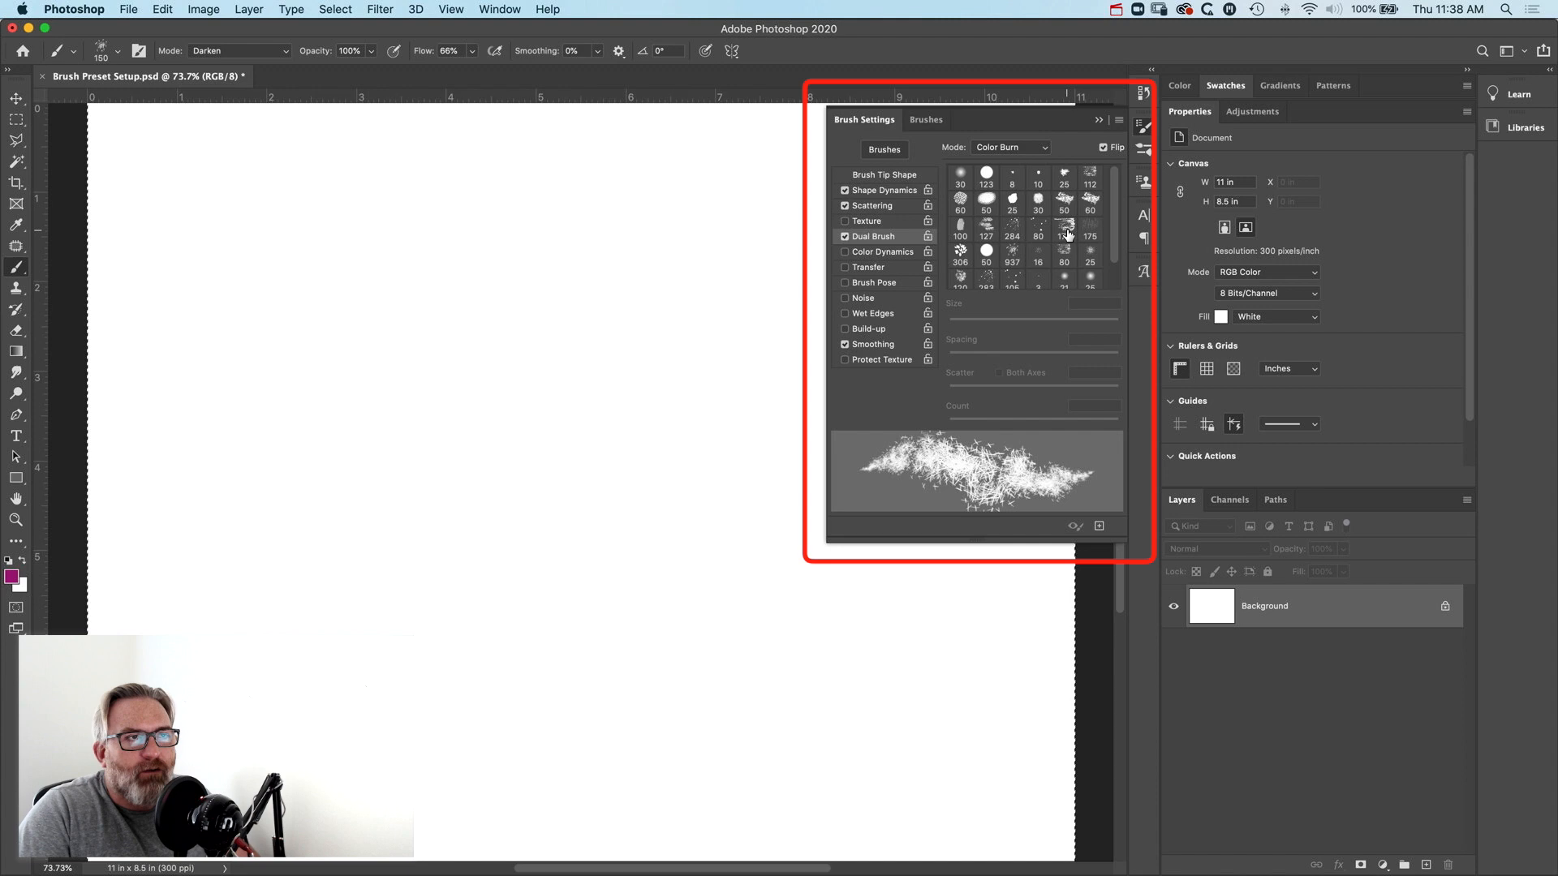
{"action": "left_click", "coordinate": [1065, 231]}
{"action": "left_click_drag", "start_coordinate": [957, 359], "coordinate": [974, 359]}
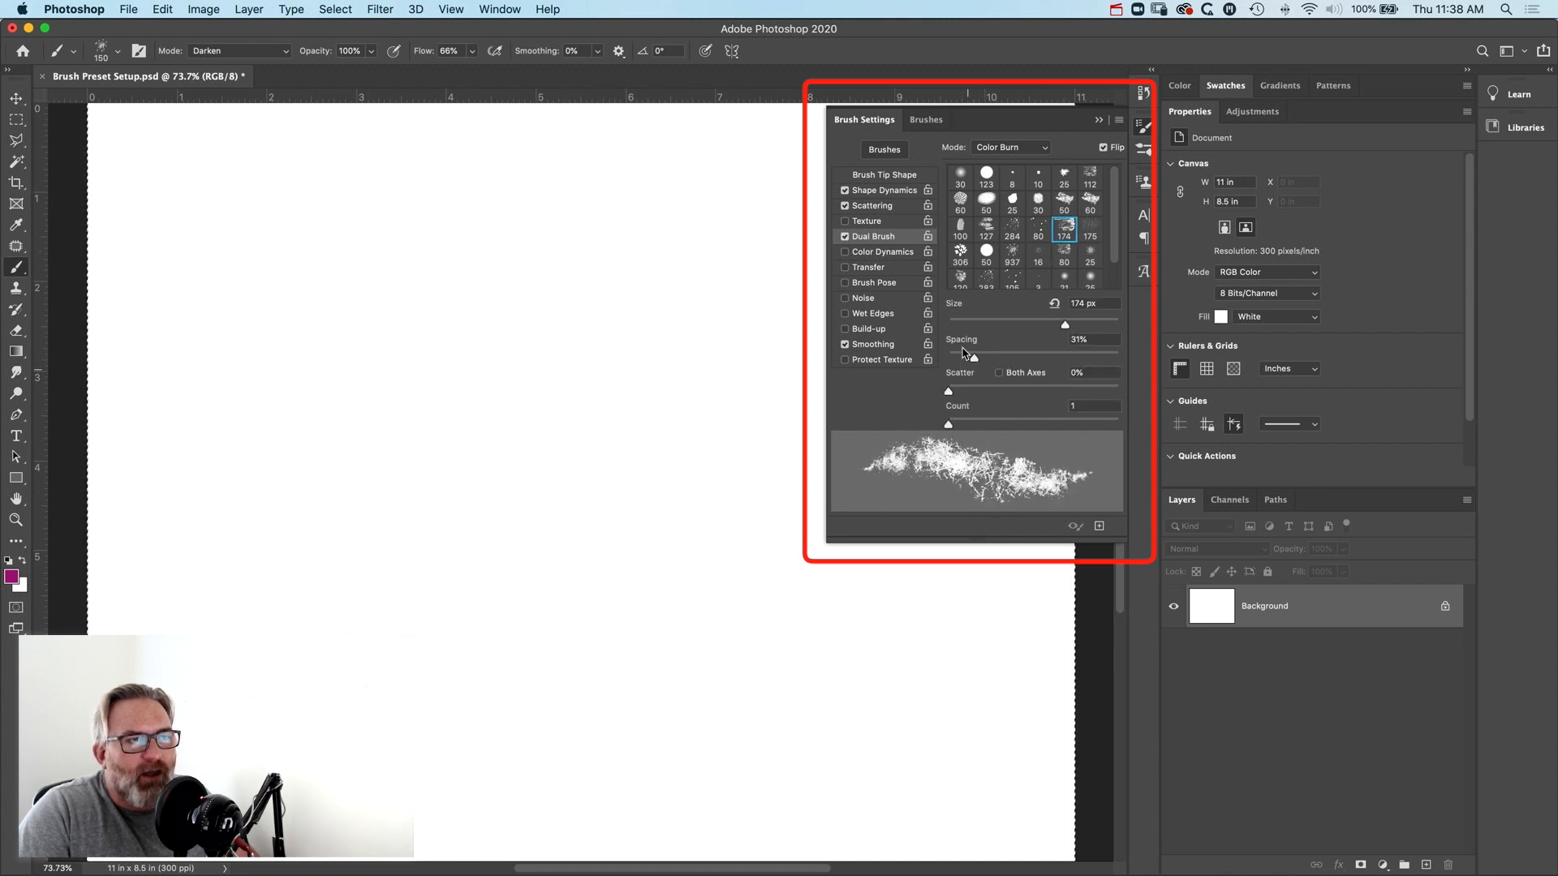
{"action": "left_click_drag", "start_coordinate": [974, 360], "coordinate": [1014, 362]}
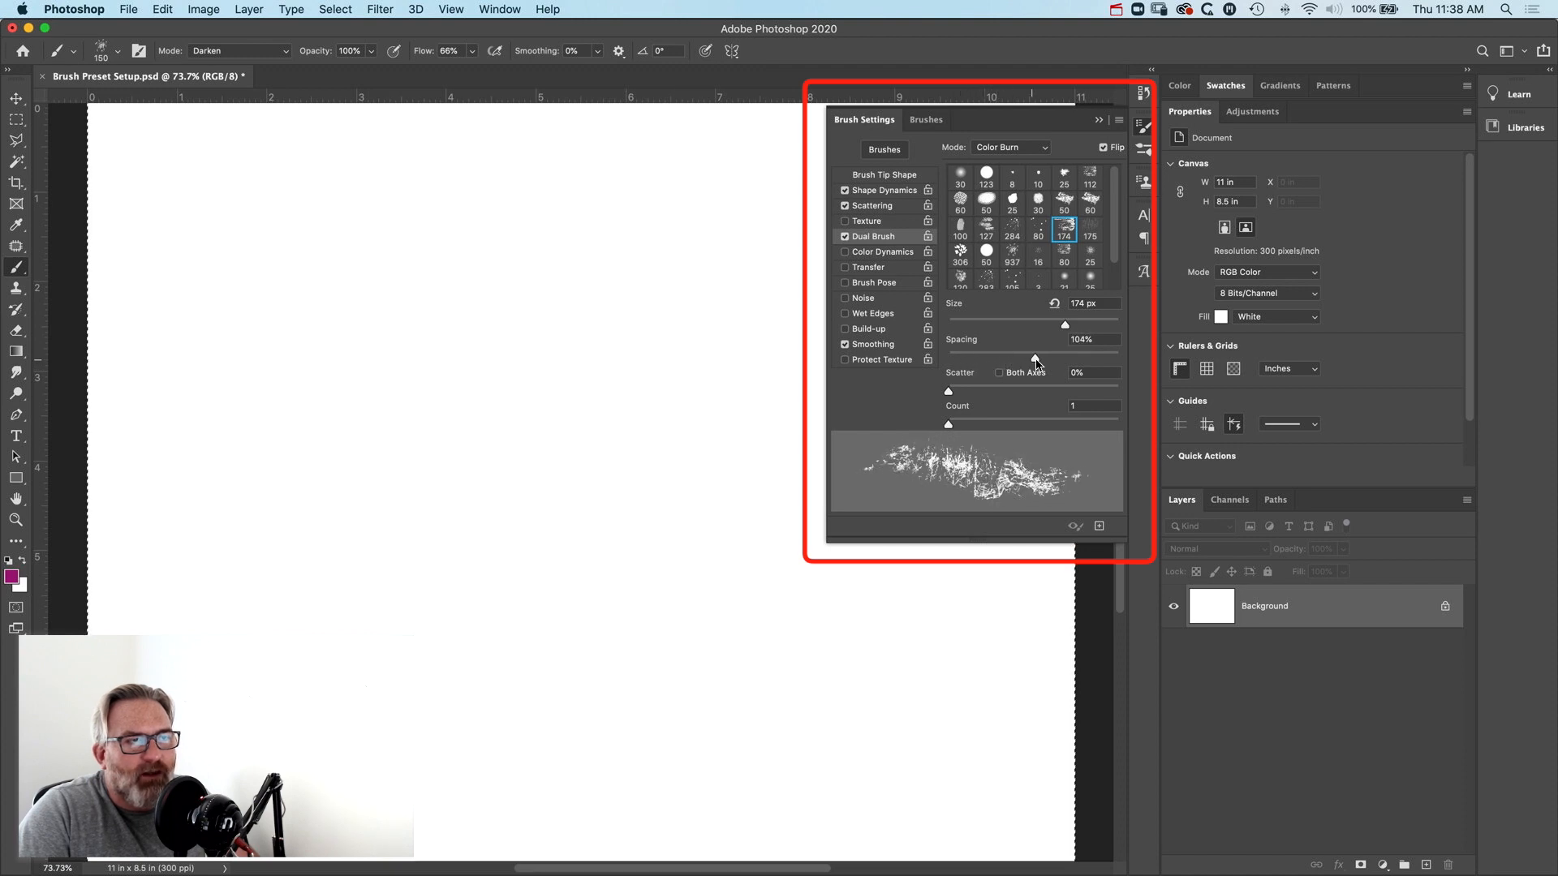
{"action": "mouse_move", "coordinate": [1014, 362]}
{"action": "left_mouse_down"}
{"action": "mouse_move", "coordinate": [1077, 324]}
{"action": "mouse_move", "coordinate": [1048, 326]}
{"action": "left_mouse_up"}
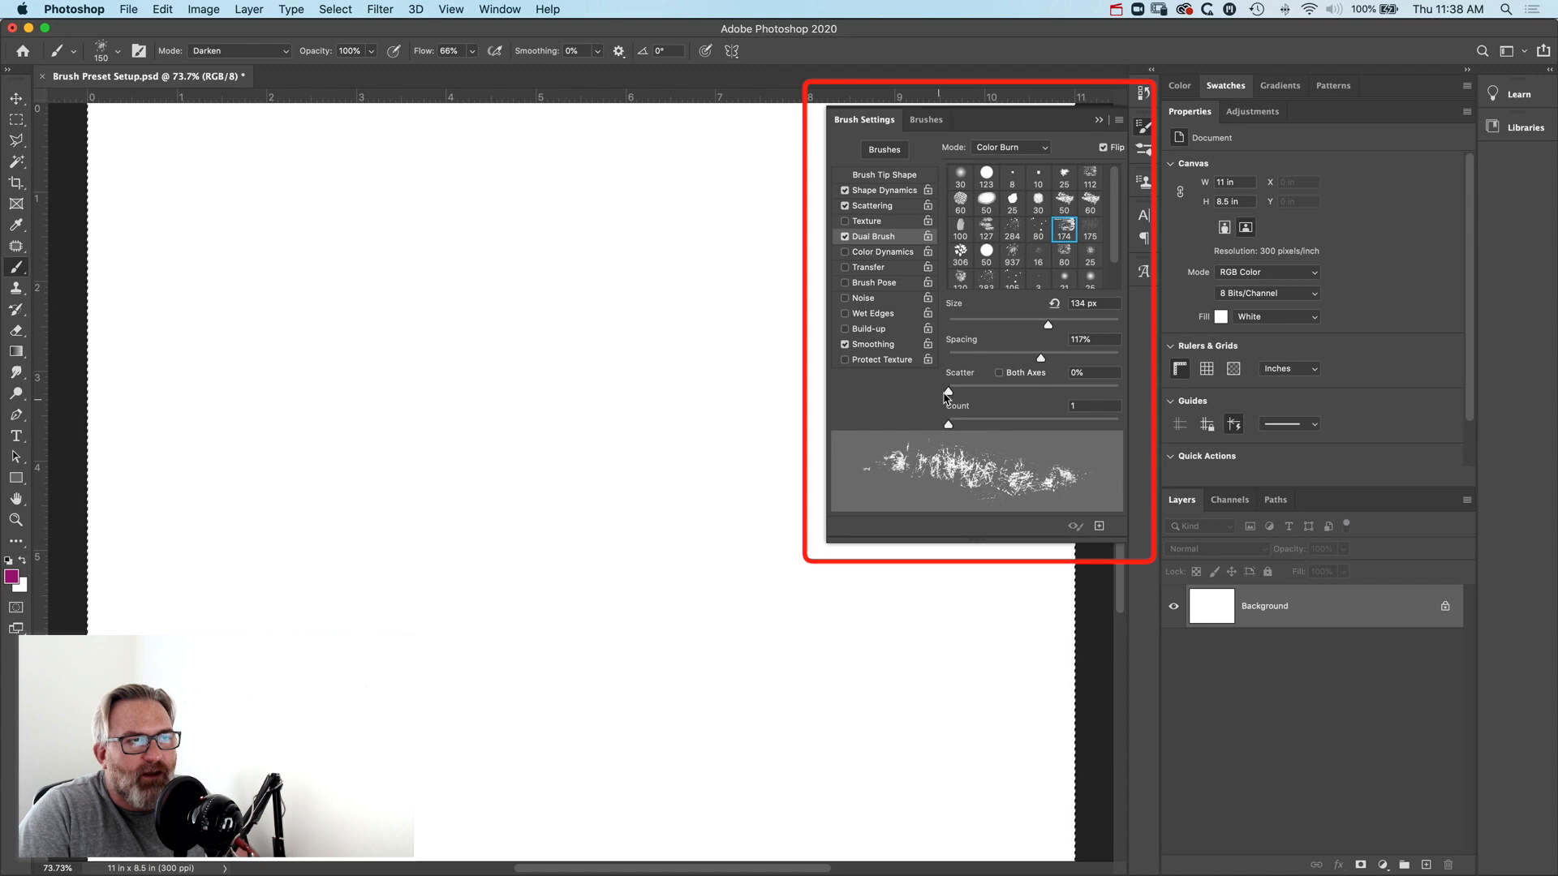
{"action": "left_click_drag", "start_coordinate": [961, 393], "coordinate": [954, 394]}
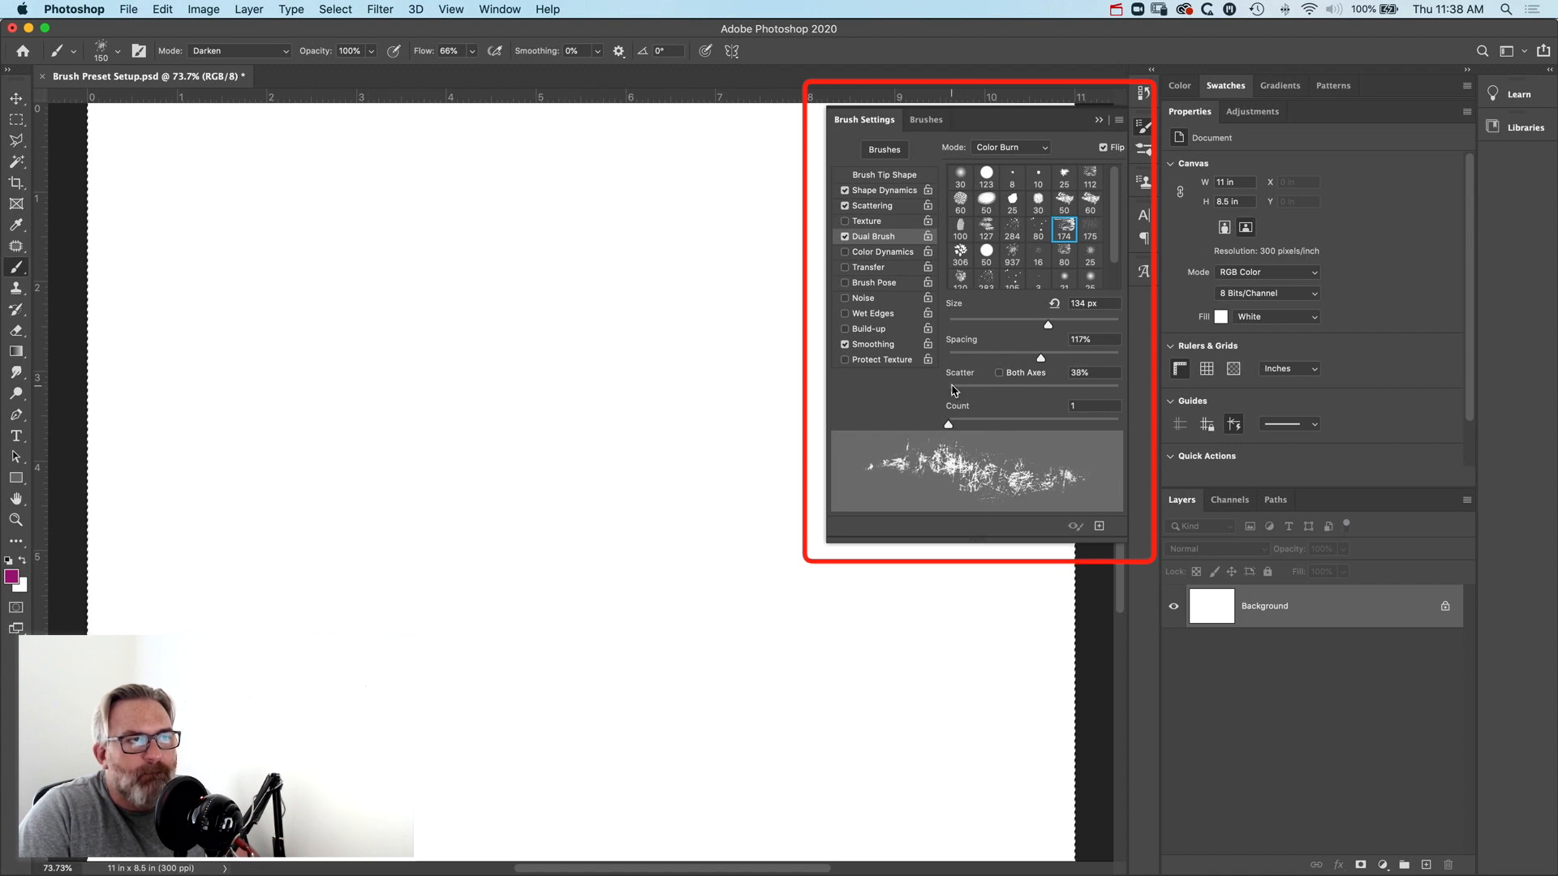
- Paint wavy magenta test strokes showing the scattered dual brush texture
{"action": "mouse_move", "coordinate": [305, 498]}
{"action": "left_mouse_down"}
{"action": "mouse_move", "coordinate": [547, 497]}
{"action": "mouse_move", "coordinate": [636, 352]}
{"action": "left_mouse_up"}
{"action": "left_click_drag", "start_coordinate": [350, 368], "coordinate": [518, 353]}
{"action": "left_click_drag", "start_coordinate": [653, 331], "coordinate": [688, 281]}
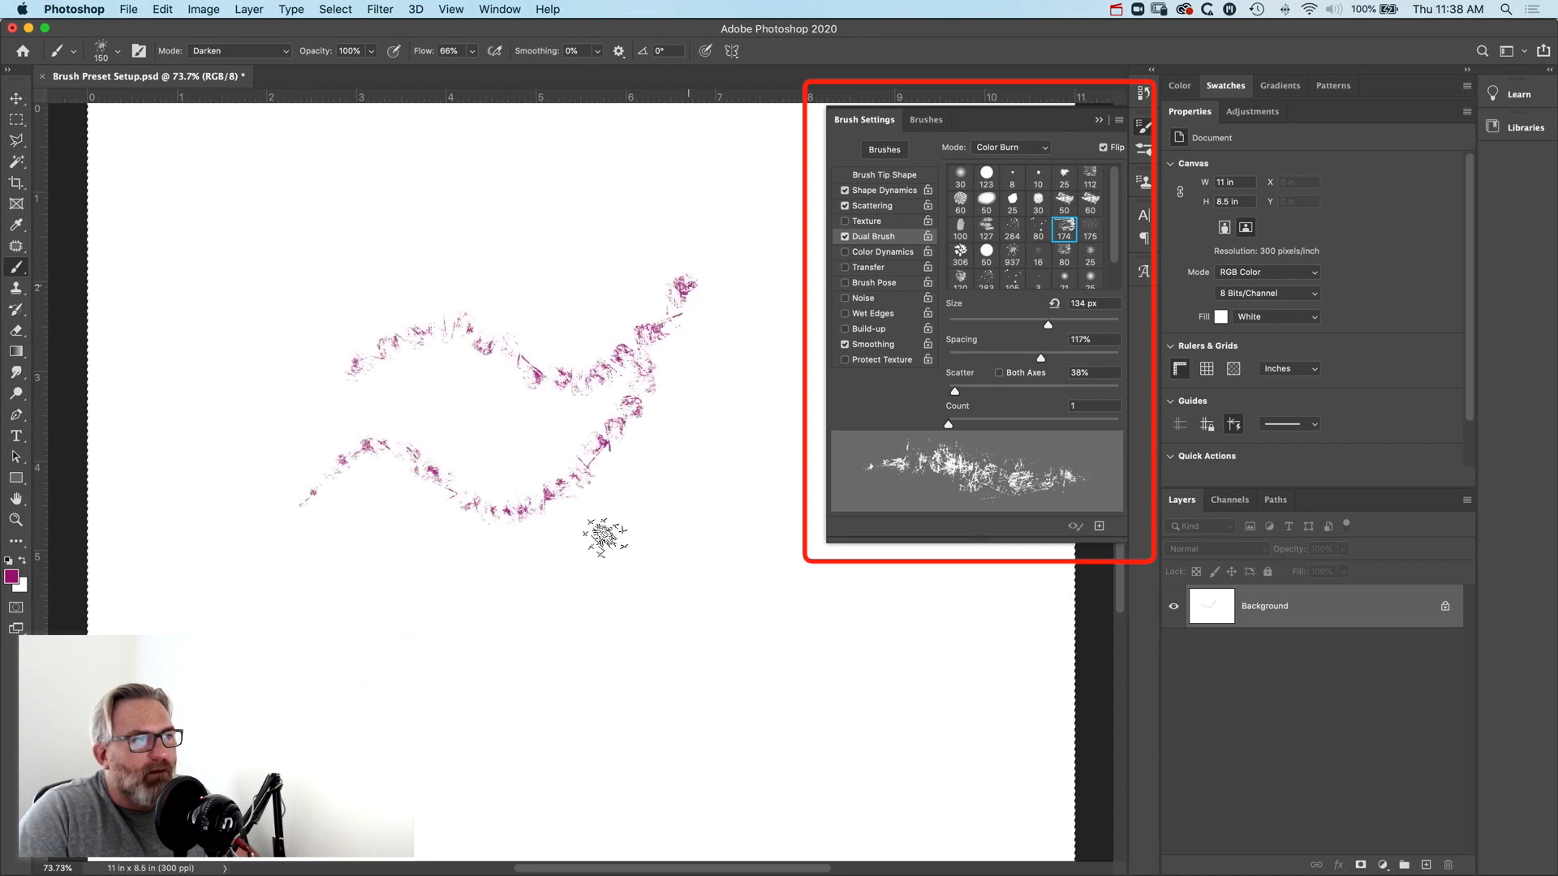
- Enlarge the brush with ] and paint thick diagonal magenta bands across the canvas
{"action": "mouse_move", "coordinate": [706, 417]}
{"action": "left_mouse_down"}
{"action": "mouse_move", "coordinate": [435, 627]}
{"action": "mouse_move", "coordinate": [466, 298]}
{"action": "mouse_move", "coordinate": [438, 626]}
{"action": "left_mouse_up"}
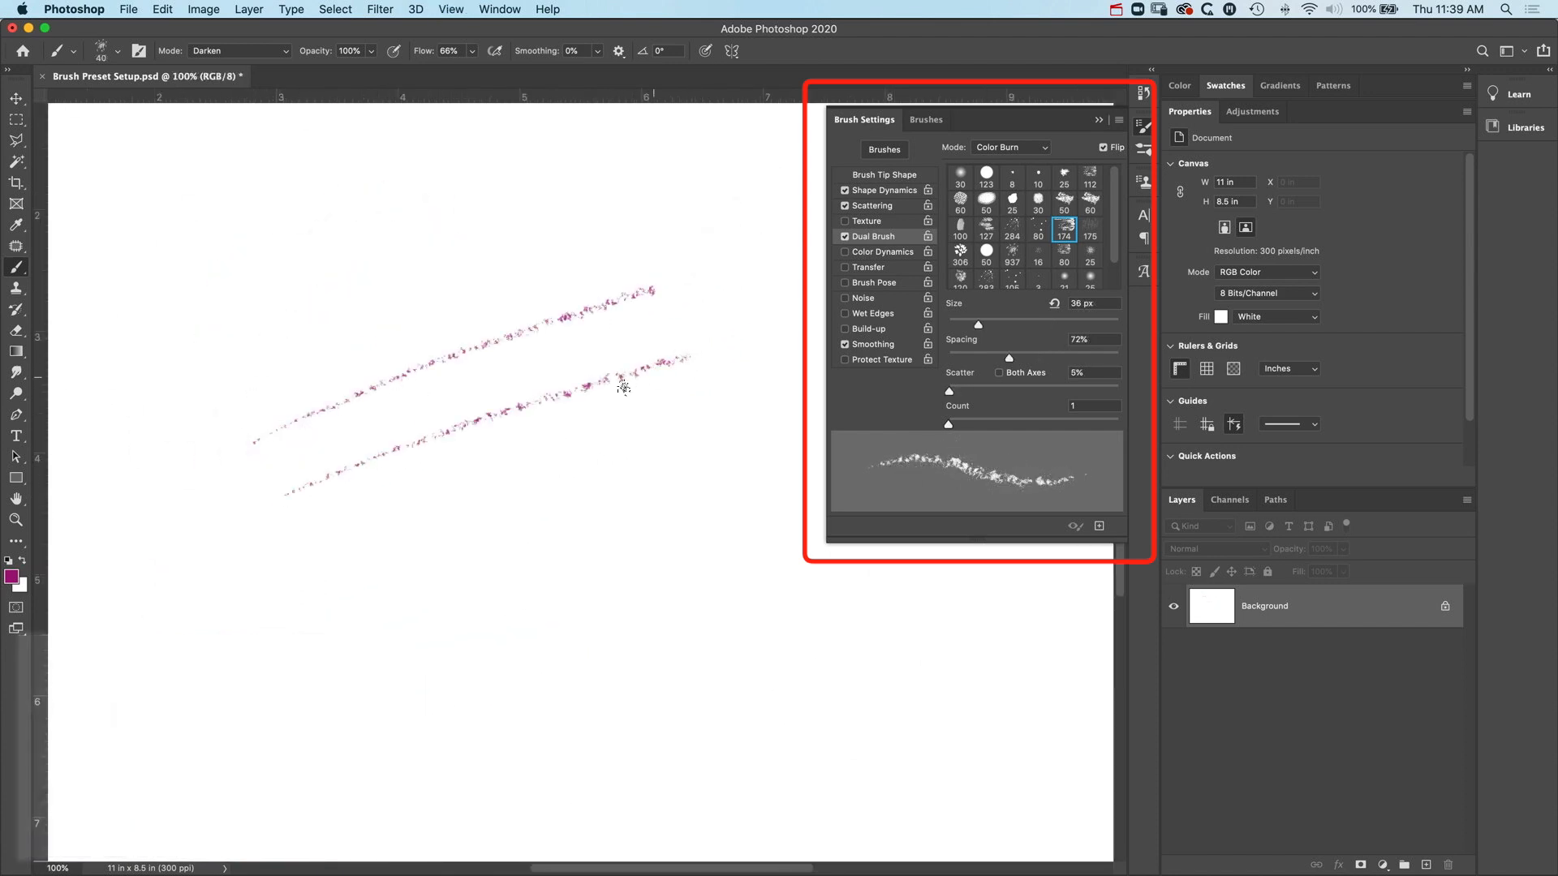
{"action": "key", "text": "bracketright"}
{"action": "key", "text": "bracketright"}
{"action": "key", "text": "bracketright"}
{"action": "key", "text": "bracketright"}
{"action": "key", "text": "bracketright"}
{"action": "key", "text": "bracketright"}
{"action": "key", "text": "bracketright"}
{"action": "key", "text": "bracketright"}
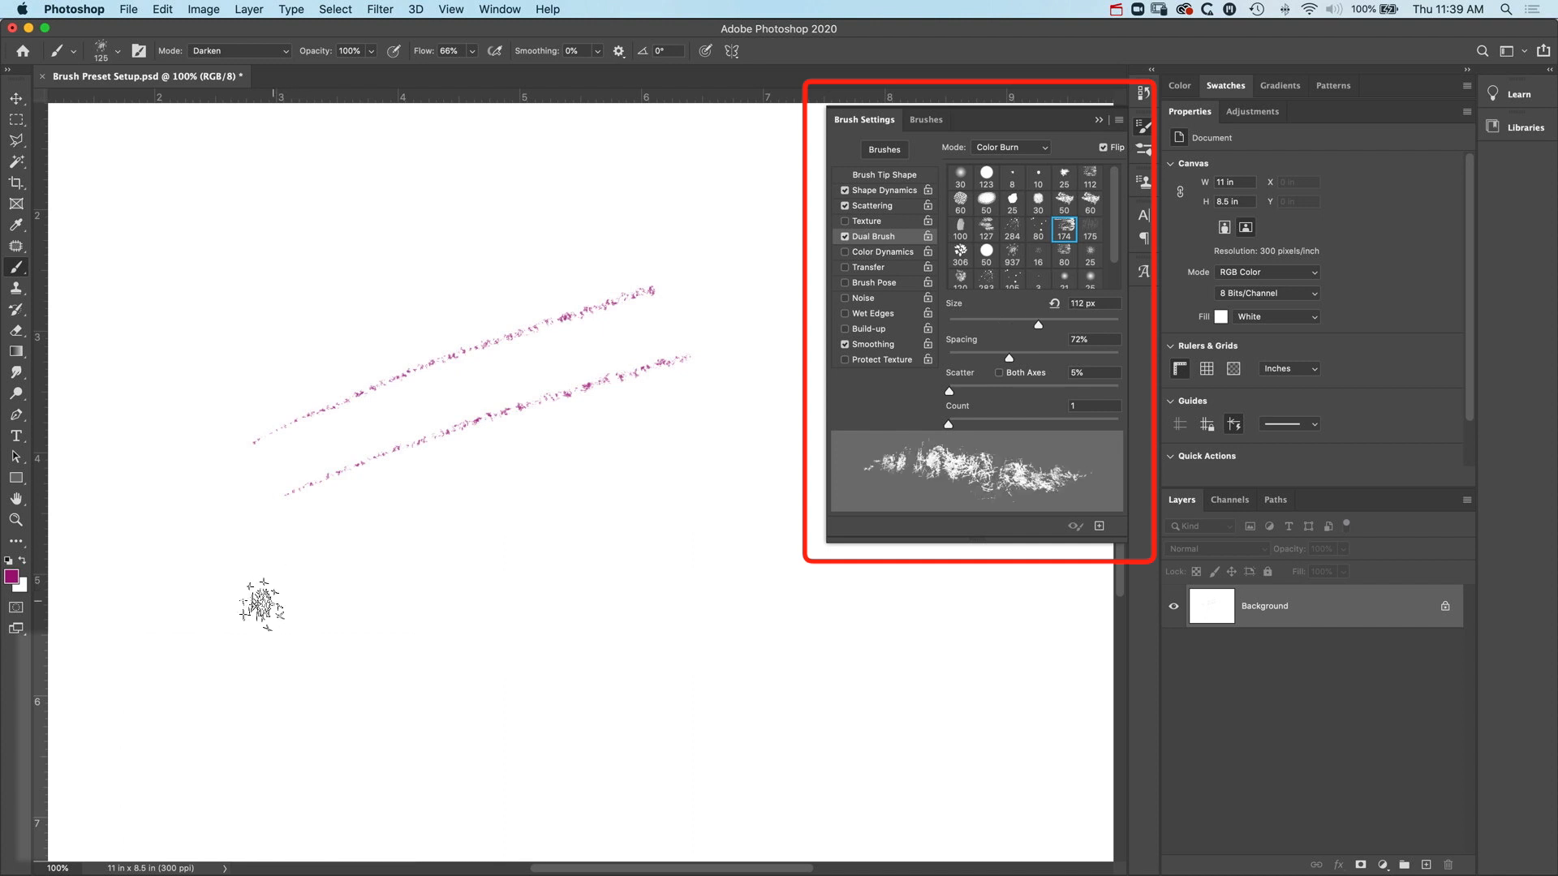
{"action": "left_click_drag", "start_coordinate": [267, 605], "coordinate": [718, 428]}
{"action": "left_click_drag", "start_coordinate": [356, 671], "coordinate": [733, 539]}
{"action": "left_click_drag", "start_coordinate": [332, 767], "coordinate": [758, 642]}
{"action": "mouse_move", "coordinate": [210, 365]}
{"action": "left_mouse_down"}
{"action": "mouse_move", "coordinate": [312, 305]}
{"action": "mouse_move", "coordinate": [605, 213]}
{"action": "left_mouse_up"}
{"action": "left_click_drag", "start_coordinate": [148, 259], "coordinate": [501, 148]}
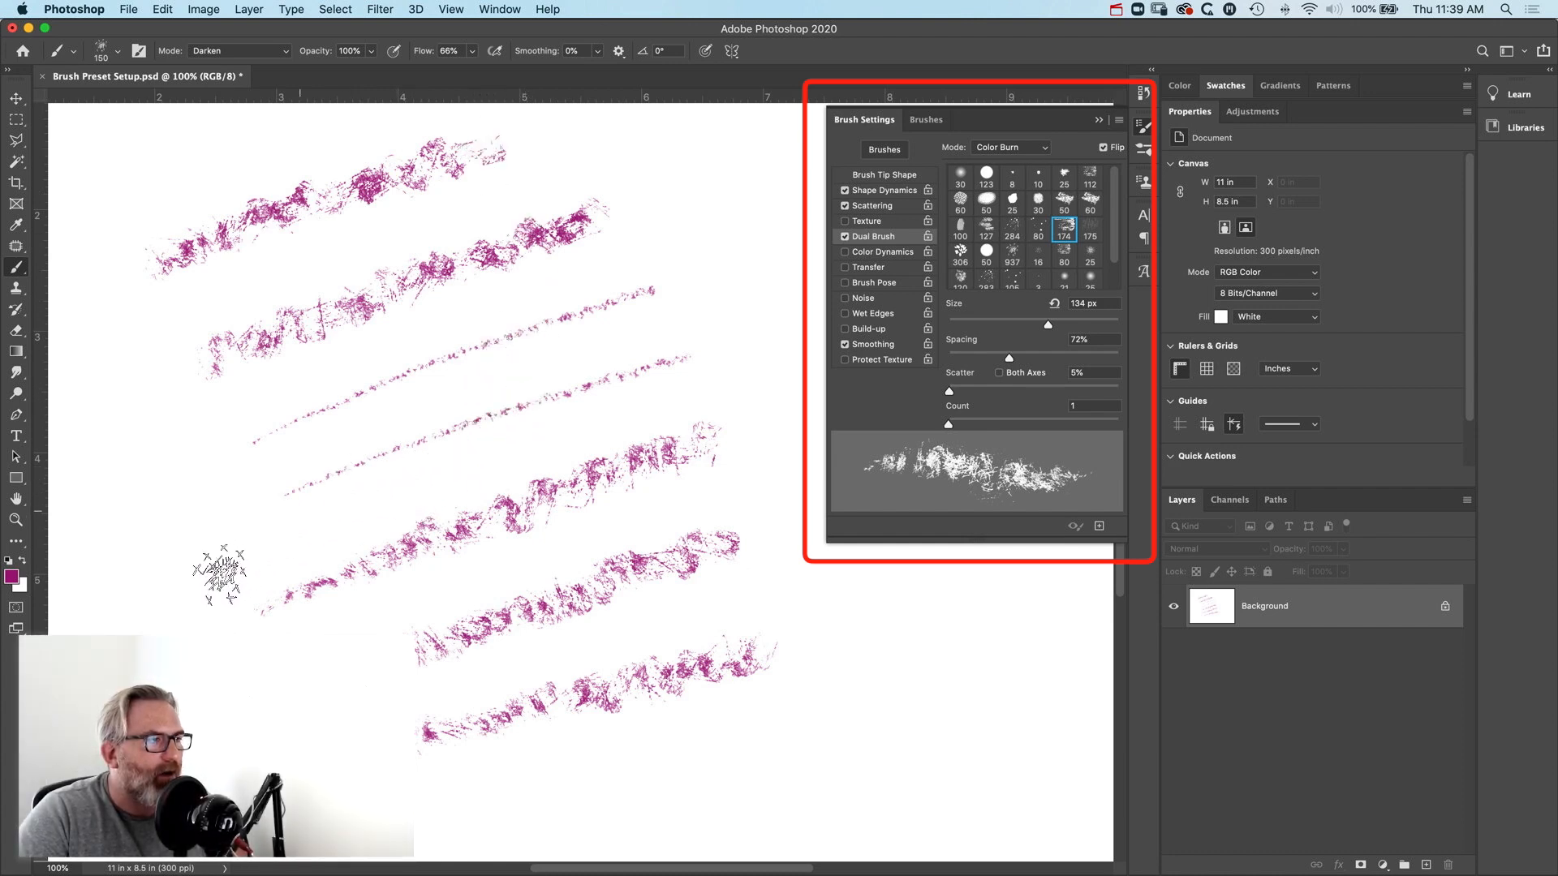
- Build up the bands with dense patches and extra strokes between the thin lines
{"action": "mouse_move", "coordinate": [153, 487]}
{"action": "left_mouse_down"}
{"action": "mouse_move", "coordinate": [198, 546]}
{"action": "mouse_move", "coordinate": [227, 487]}
{"action": "mouse_move", "coordinate": [192, 462]}
{"action": "mouse_move", "coordinate": [172, 523]}
{"action": "mouse_move", "coordinate": [202, 461]}
{"action": "mouse_move", "coordinate": [196, 487]}
{"action": "mouse_move", "coordinate": [219, 481]}
{"action": "left_mouse_up"}
{"action": "mouse_move", "coordinate": [323, 357]}
{"action": "left_mouse_down"}
{"action": "mouse_move", "coordinate": [475, 299]}
{"action": "mouse_move", "coordinate": [410, 320]}
{"action": "mouse_move", "coordinate": [405, 345]}
{"action": "left_mouse_up"}
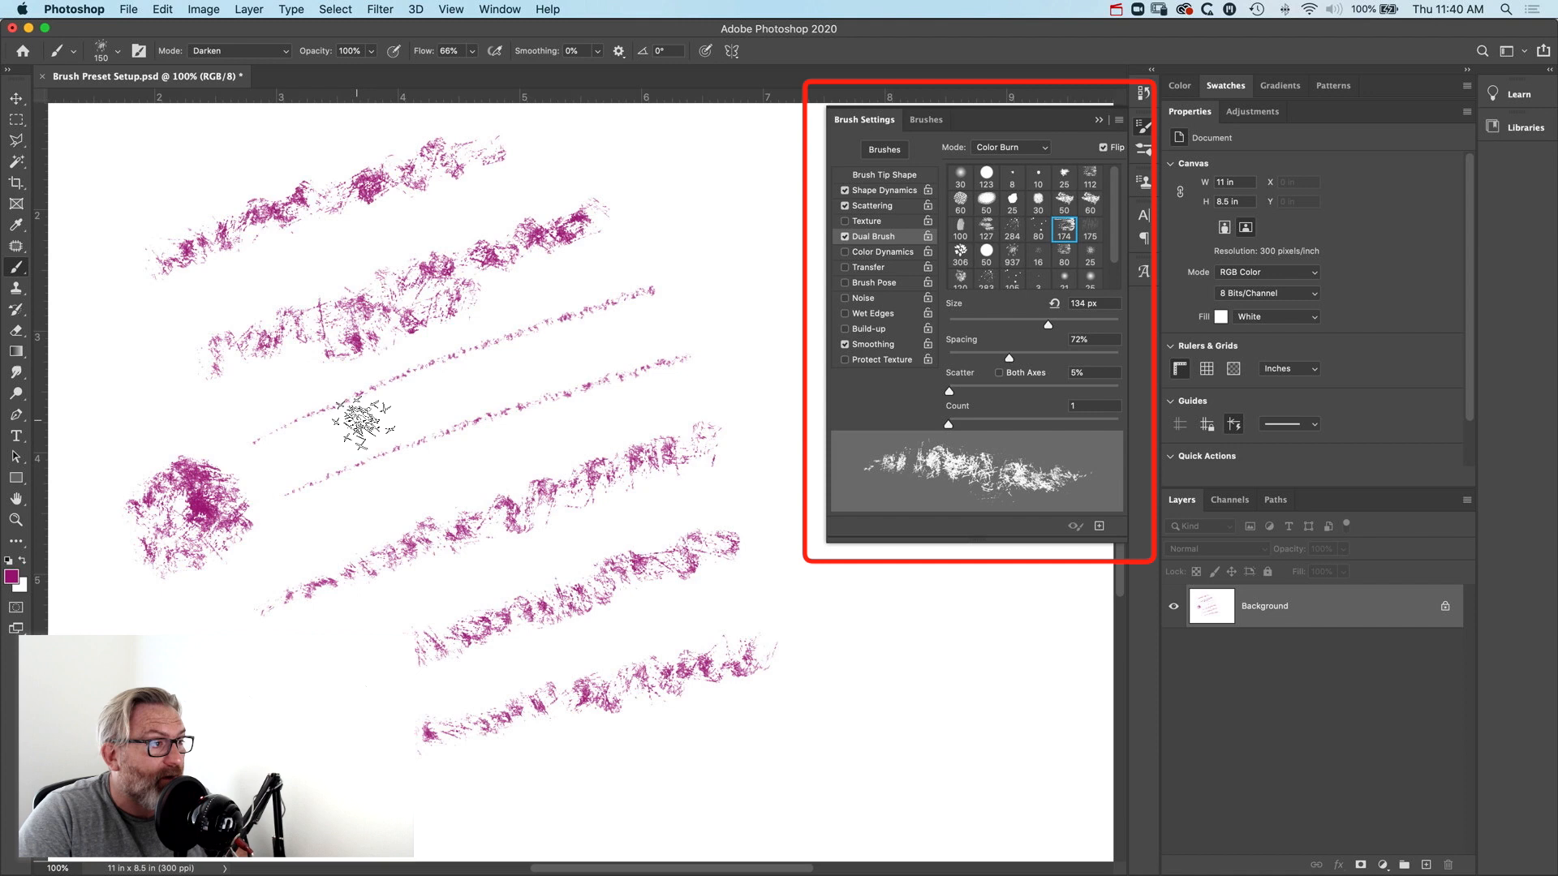
{"action": "mouse_move", "coordinate": [286, 256]}
{"action": "left_mouse_down"}
{"action": "mouse_move", "coordinate": [538, 167]}
{"action": "mouse_move", "coordinate": [643, 191]}
{"action": "left_mouse_up"}
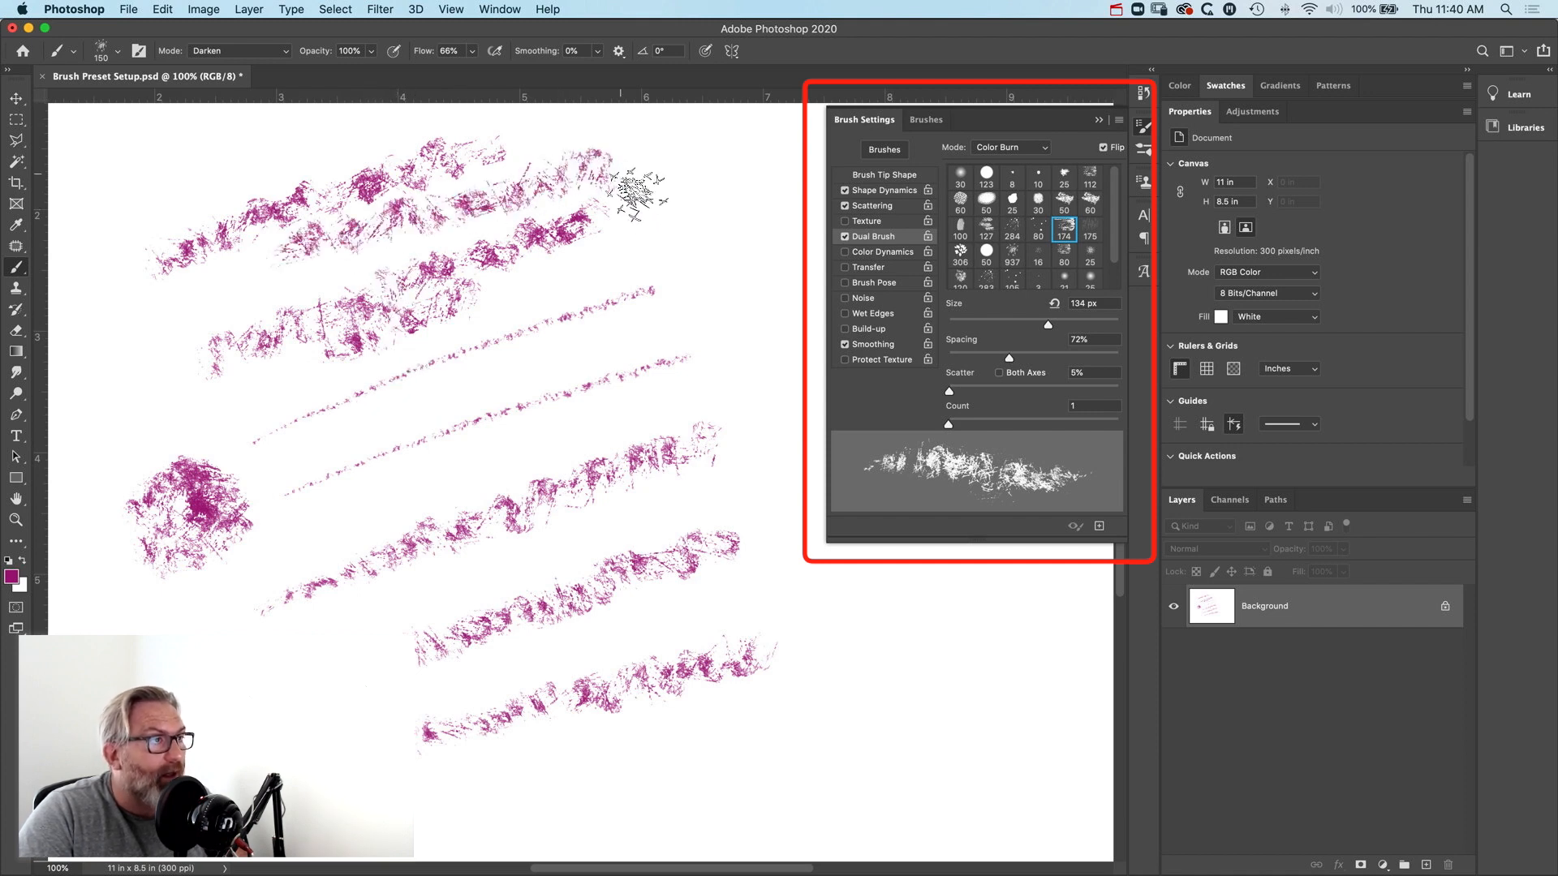
{"action": "left_click_drag", "start_coordinate": [157, 337], "coordinate": [215, 407]}
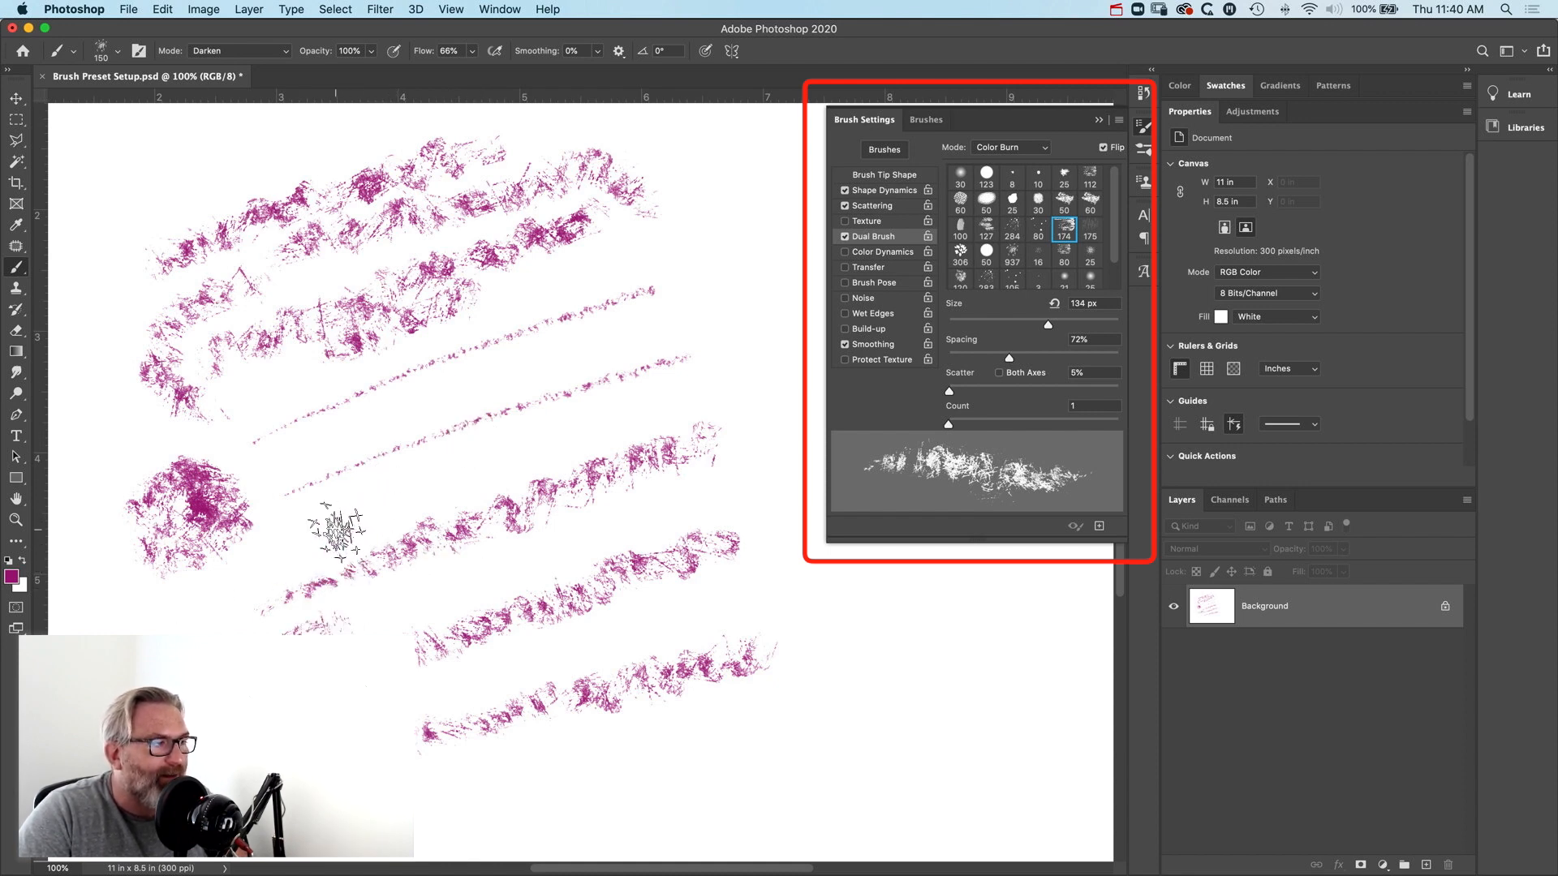
{"action": "left_click_drag", "start_coordinate": [327, 529], "coordinate": [557, 435]}
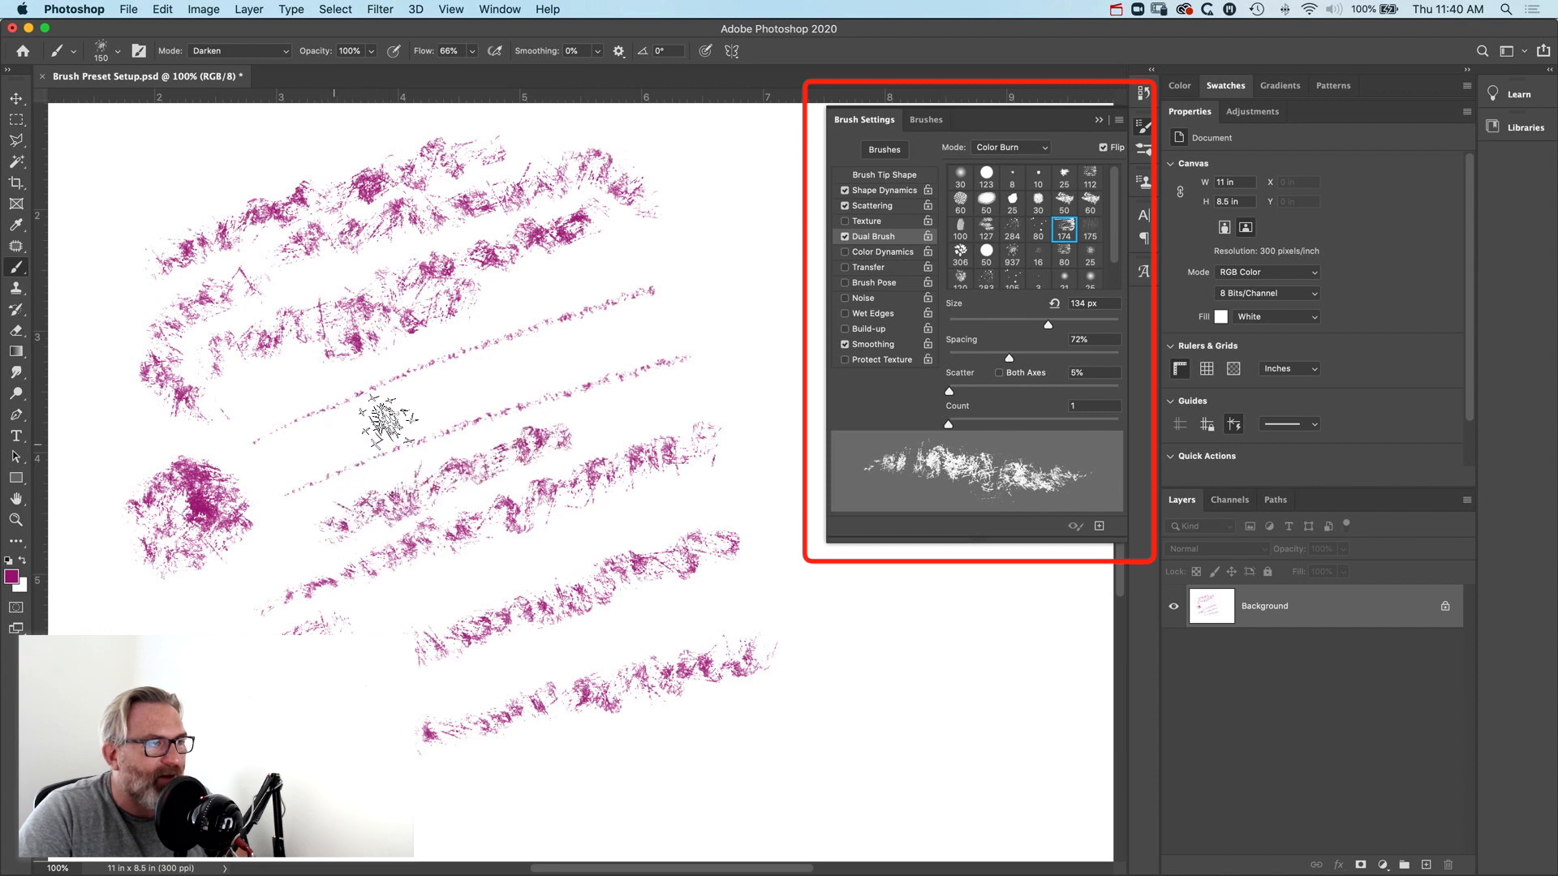
{"action": "left_click_drag", "start_coordinate": [376, 421], "coordinate": [626, 335]}
- Enable Color Dynamics hue jitter at 71% and paint olive, green and brown strokes over the magenta
{"action": "left_click", "coordinate": [883, 251]}
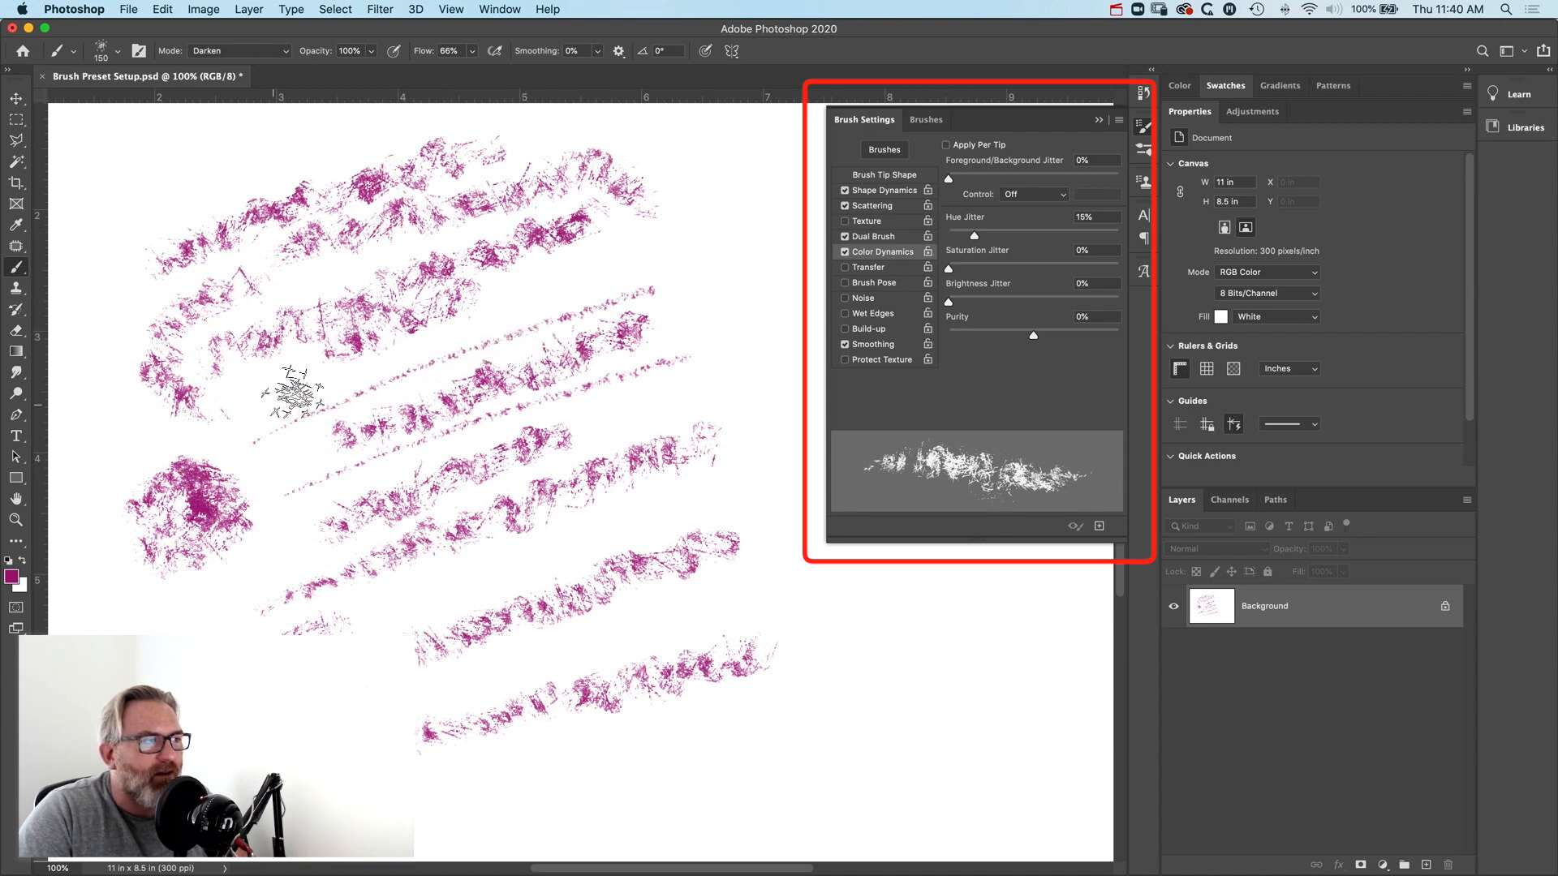
{"action": "left_click_drag", "start_coordinate": [293, 393], "coordinate": [658, 253]}
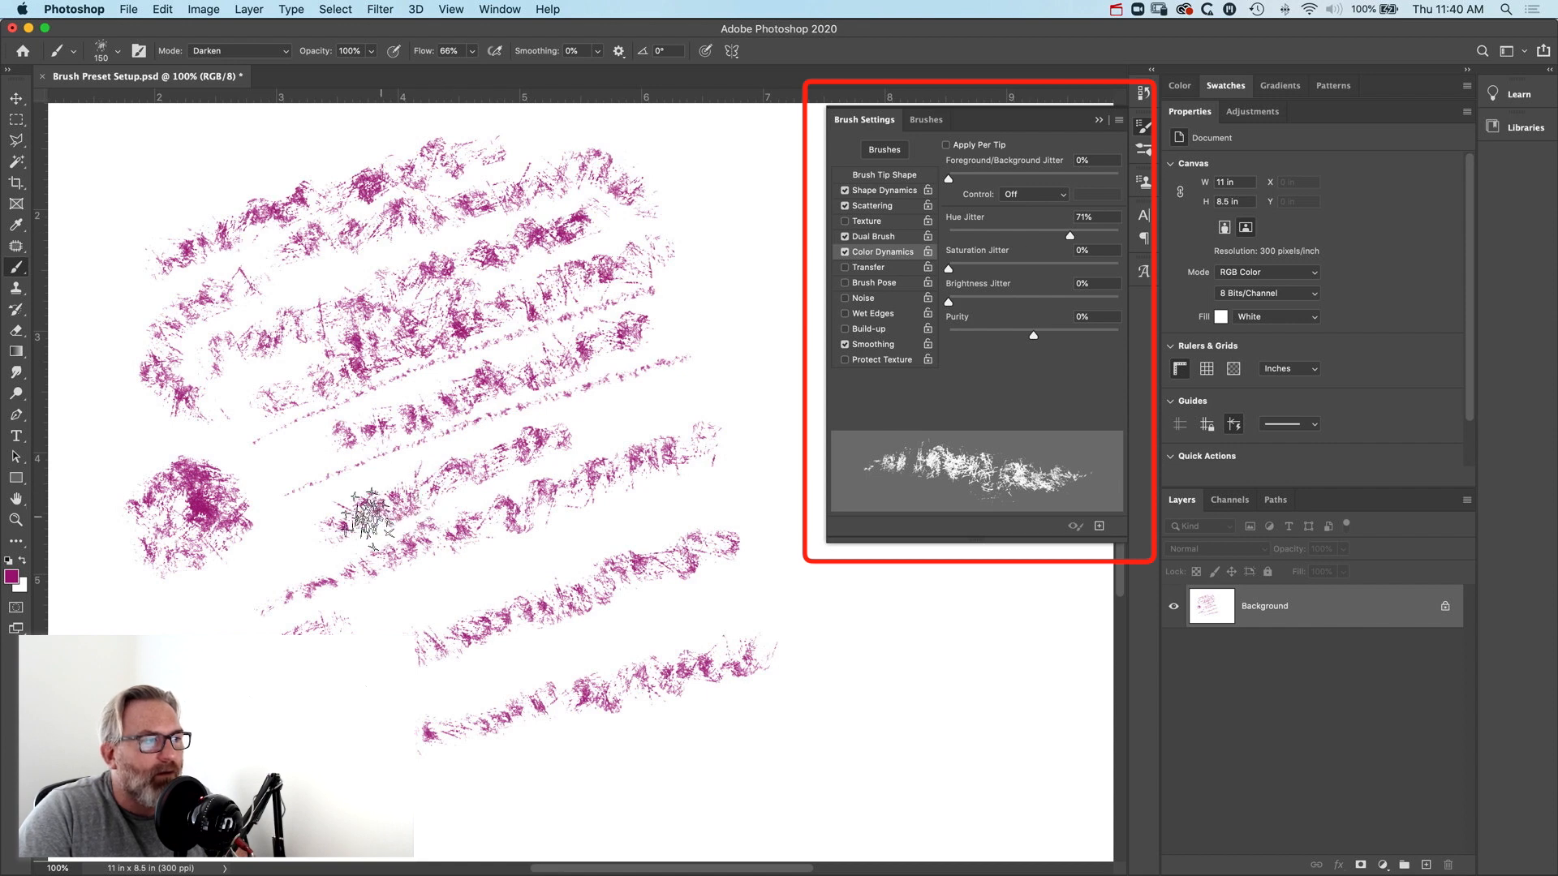
{"action": "left_click_drag", "start_coordinate": [369, 517], "coordinate": [714, 372]}
{"action": "left_click_drag", "start_coordinate": [694, 486], "coordinate": [470, 580]}
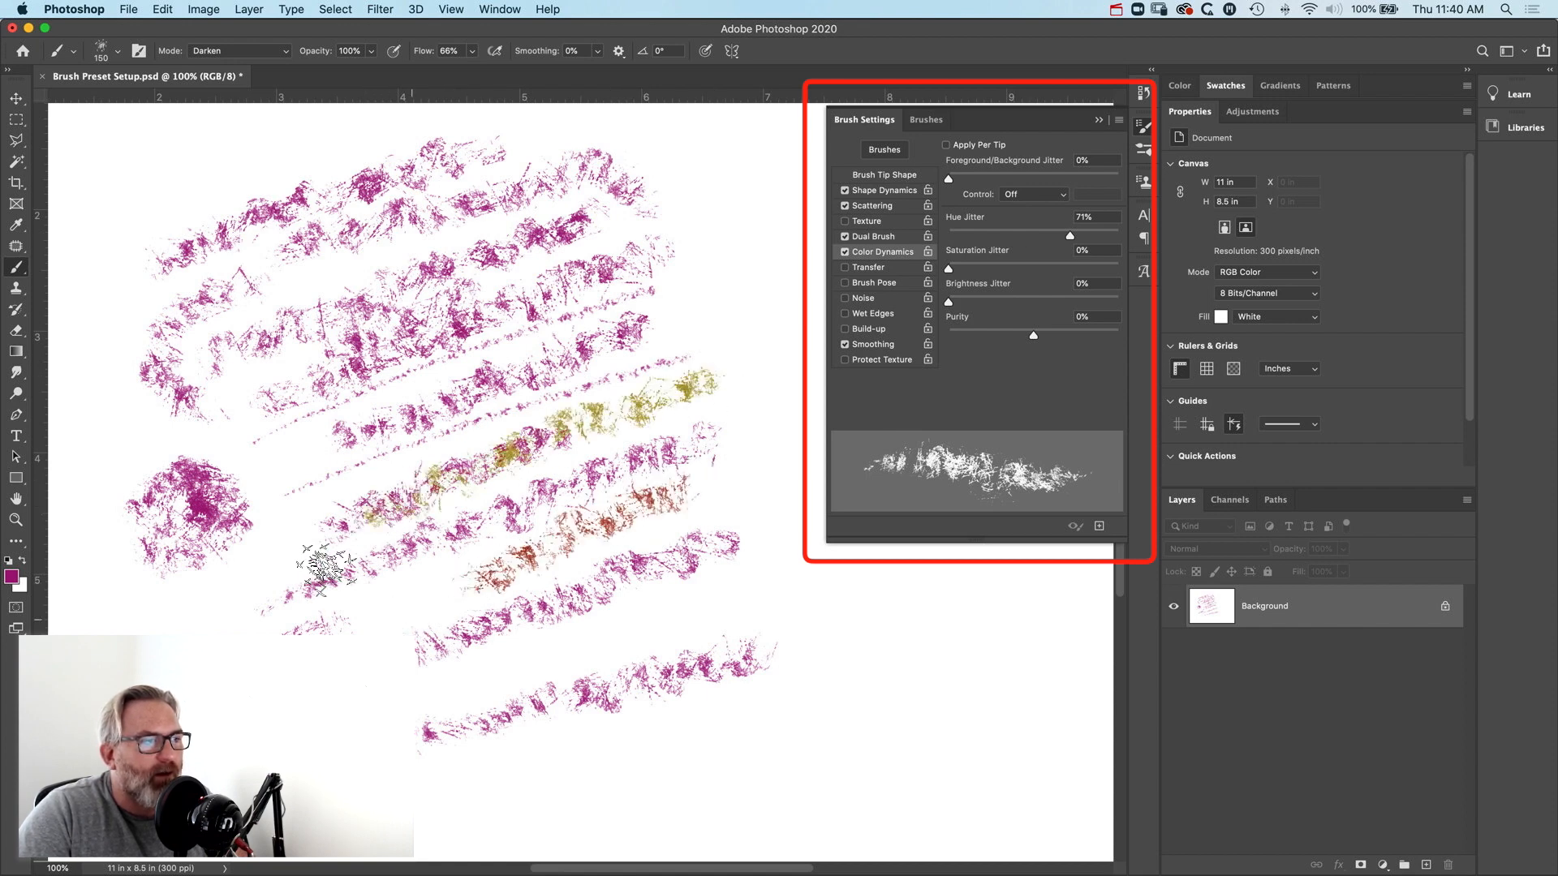
{"action": "left_click_drag", "start_coordinate": [324, 564], "coordinate": [582, 440]}
{"action": "left_click_drag", "start_coordinate": [679, 535], "coordinate": [438, 626]}
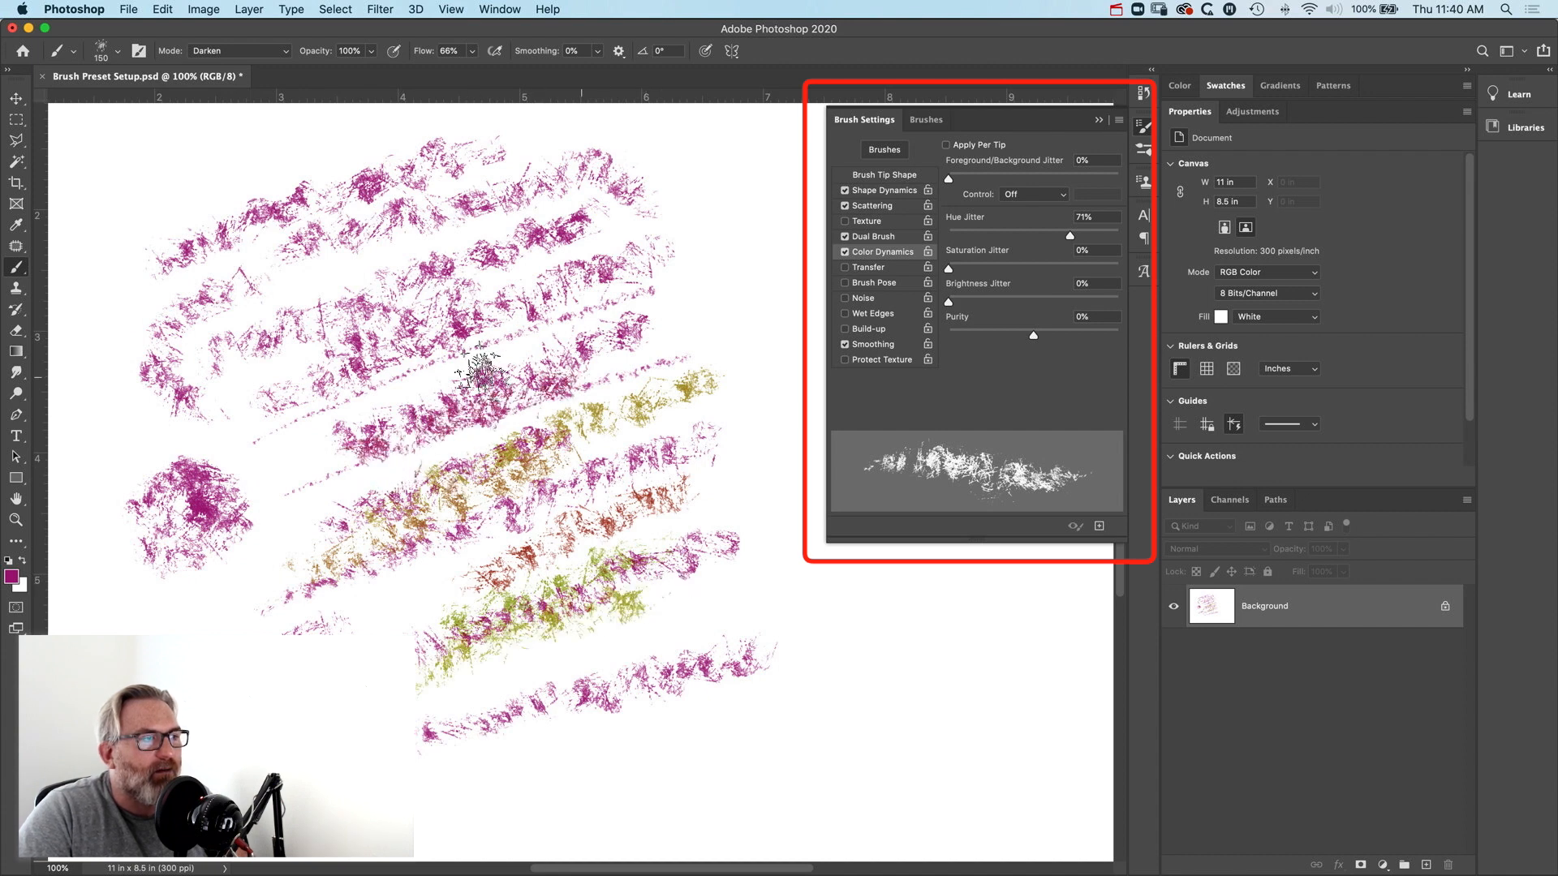
{"action": "left_click_drag", "start_coordinate": [440, 369], "coordinate": [596, 301]}
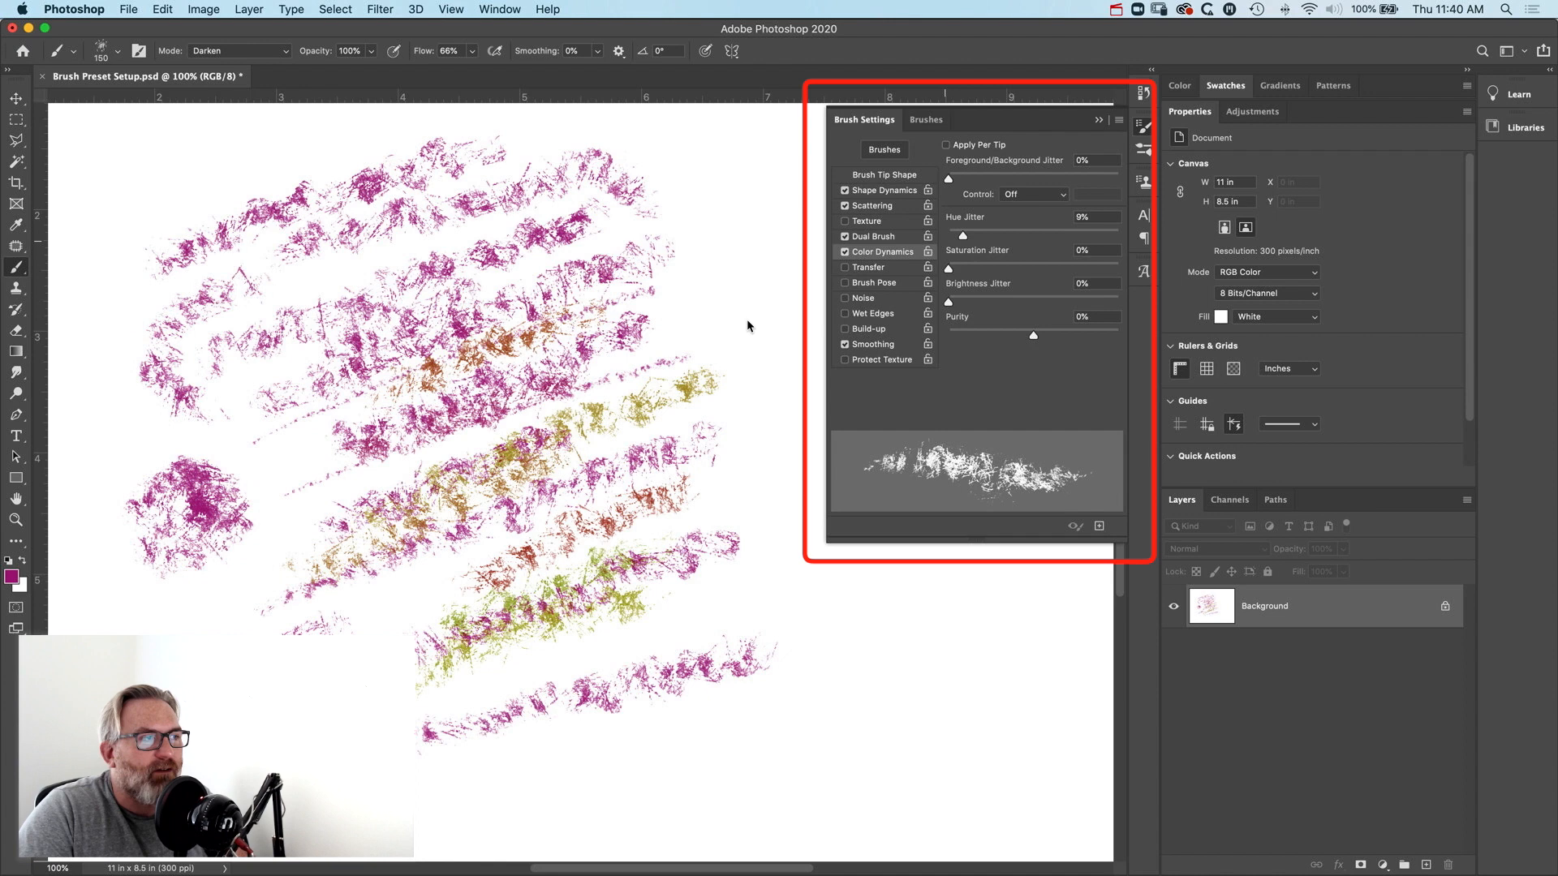
- Fill the canvas with white, then paint five diagonal magenta strokes down the canvas
{"action": "key", "text": "shift+BackSpace"}
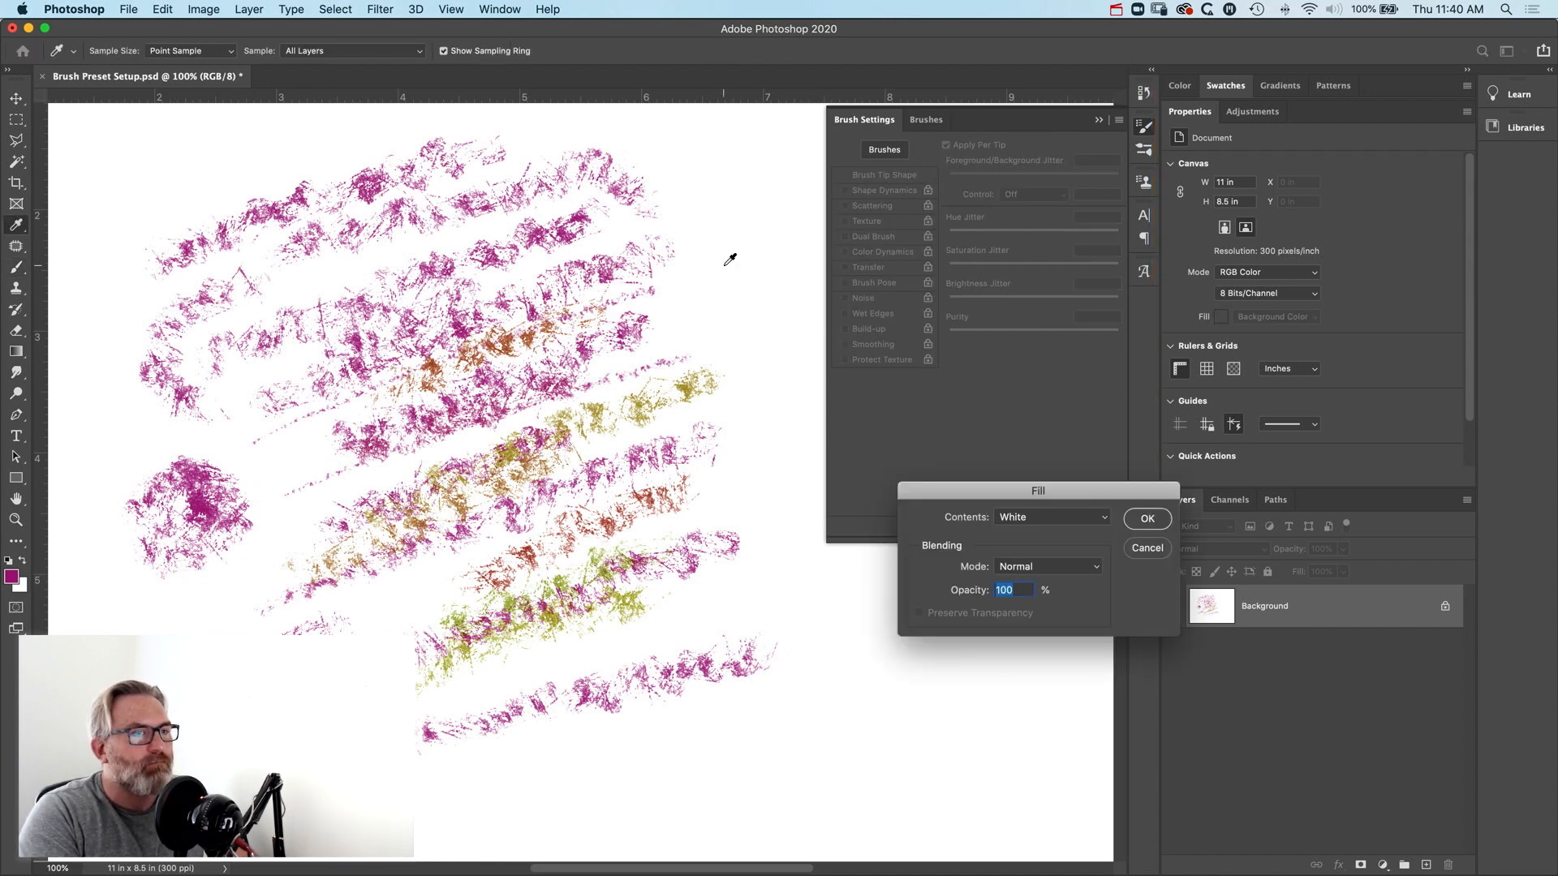
{"action": "key", "text": "Return"}
{"action": "left_click_drag", "start_coordinate": [185, 353], "coordinate": [460, 221]}
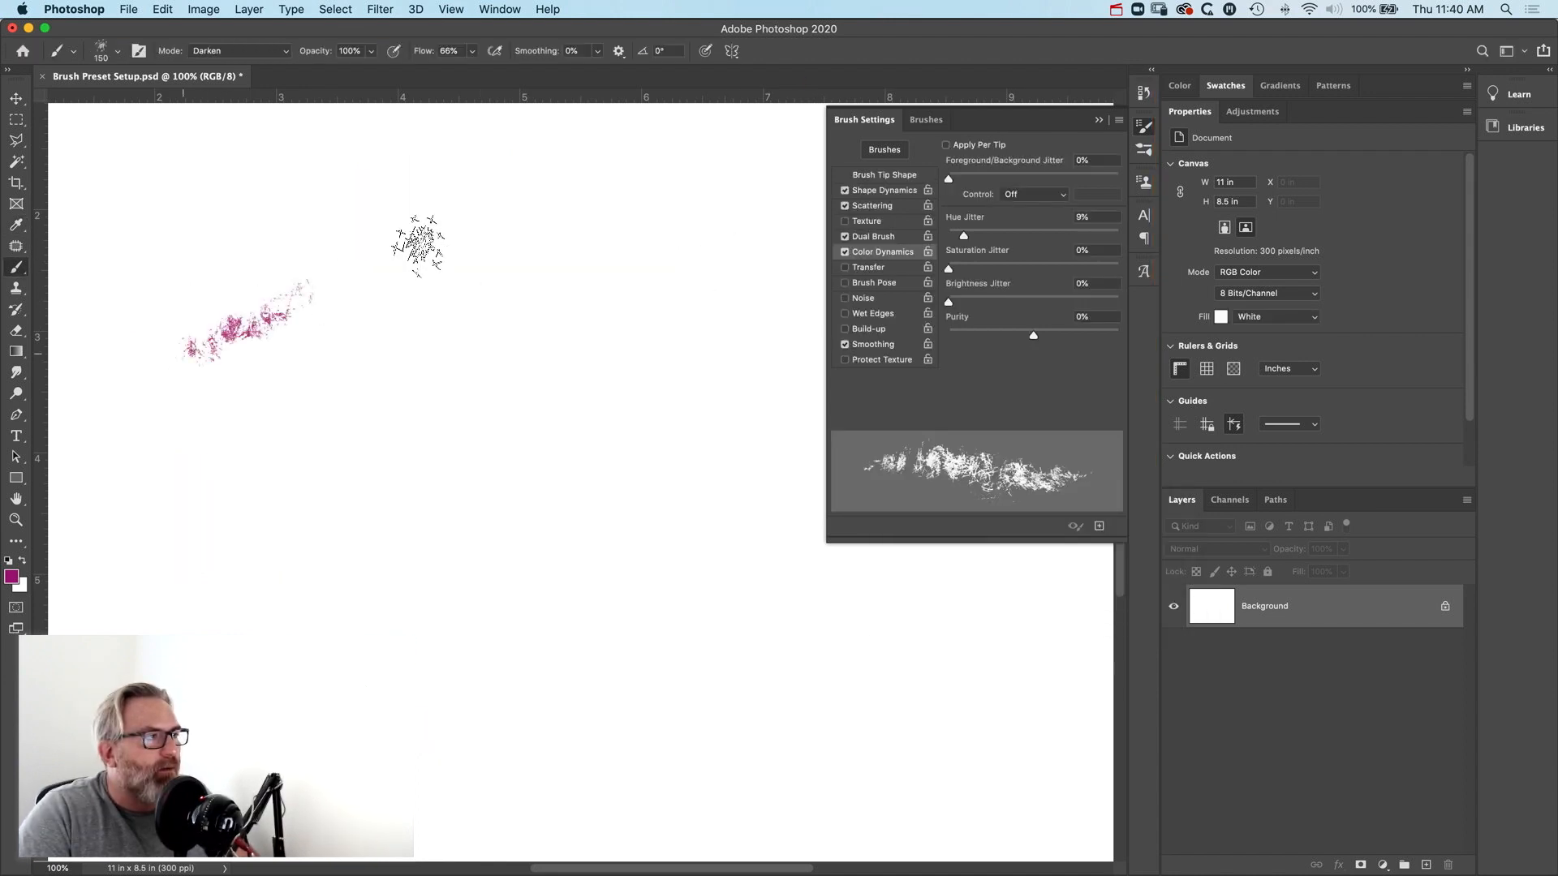
{"action": "left_click_drag", "start_coordinate": [228, 441], "coordinate": [554, 302]}
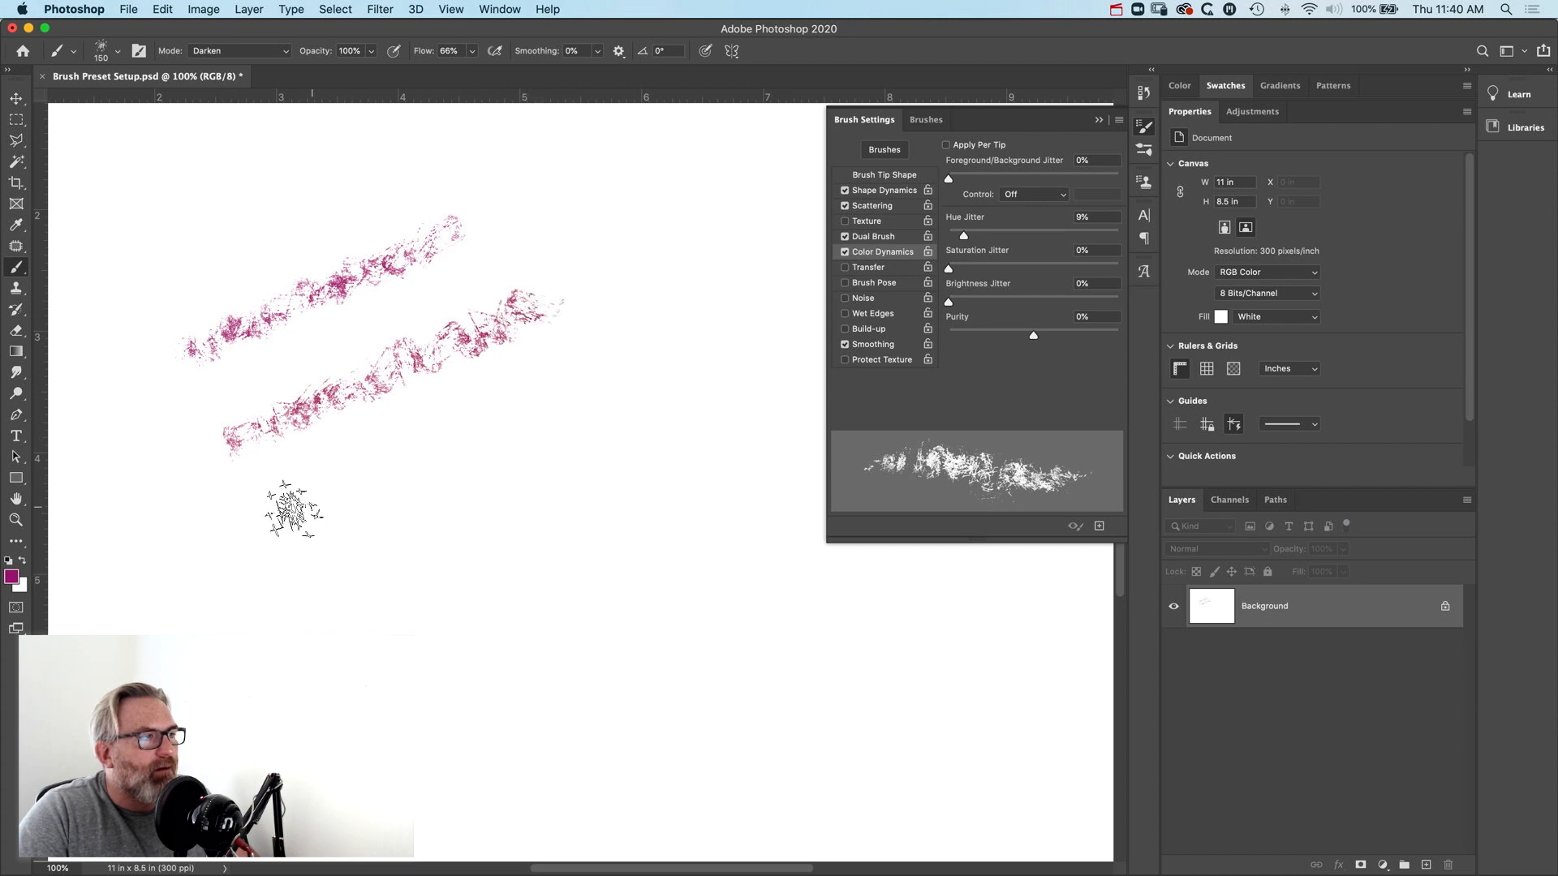
{"action": "left_click_drag", "start_coordinate": [282, 517], "coordinate": [592, 382]}
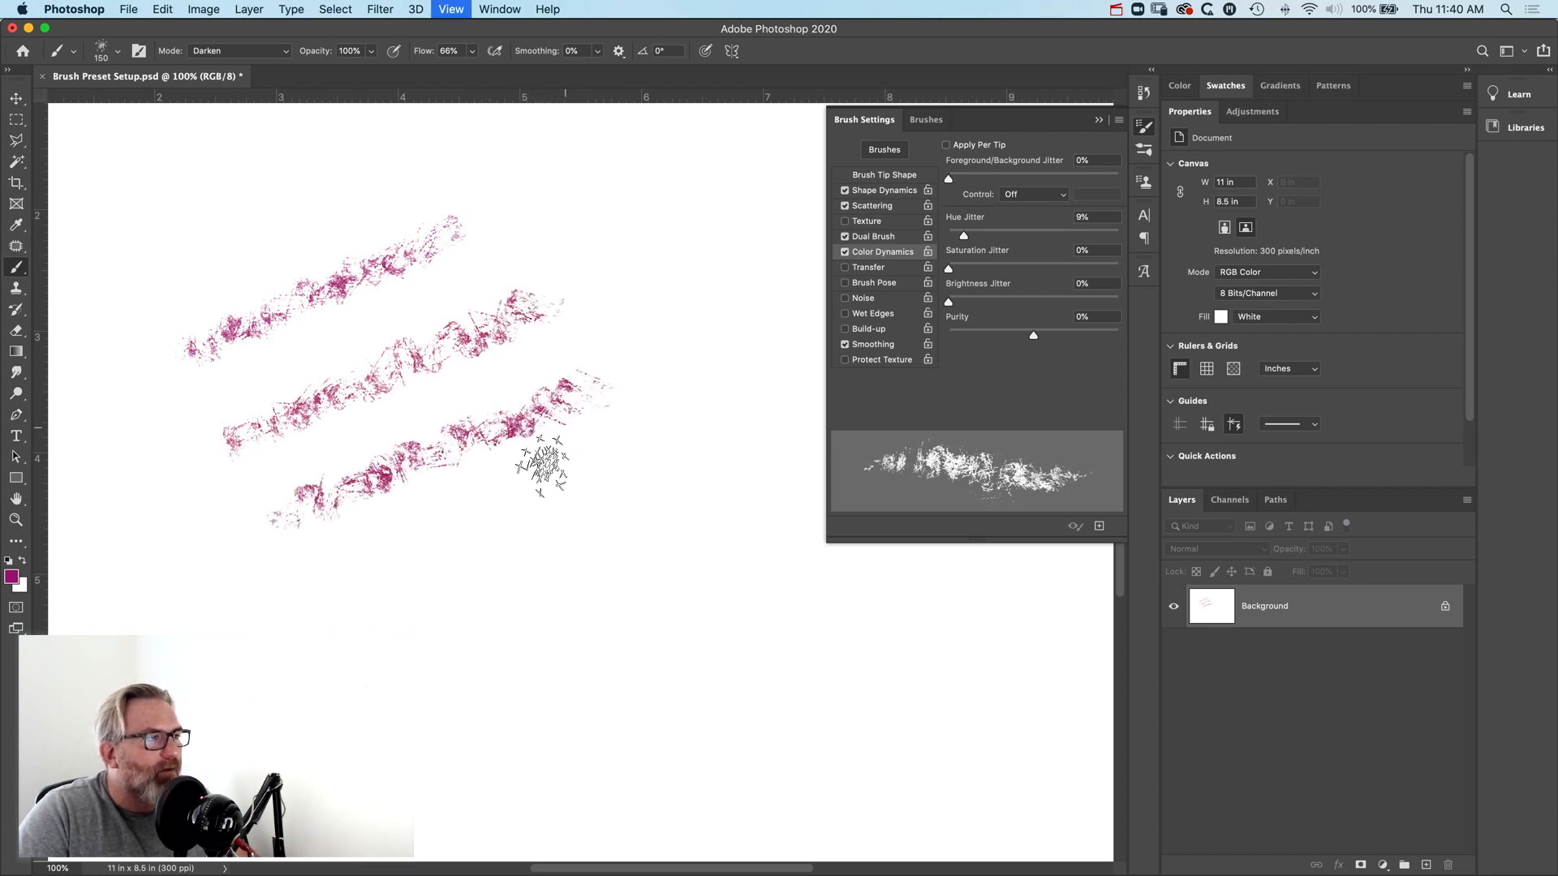
{"action": "left_click_drag", "start_coordinate": [336, 593], "coordinate": [654, 452]}
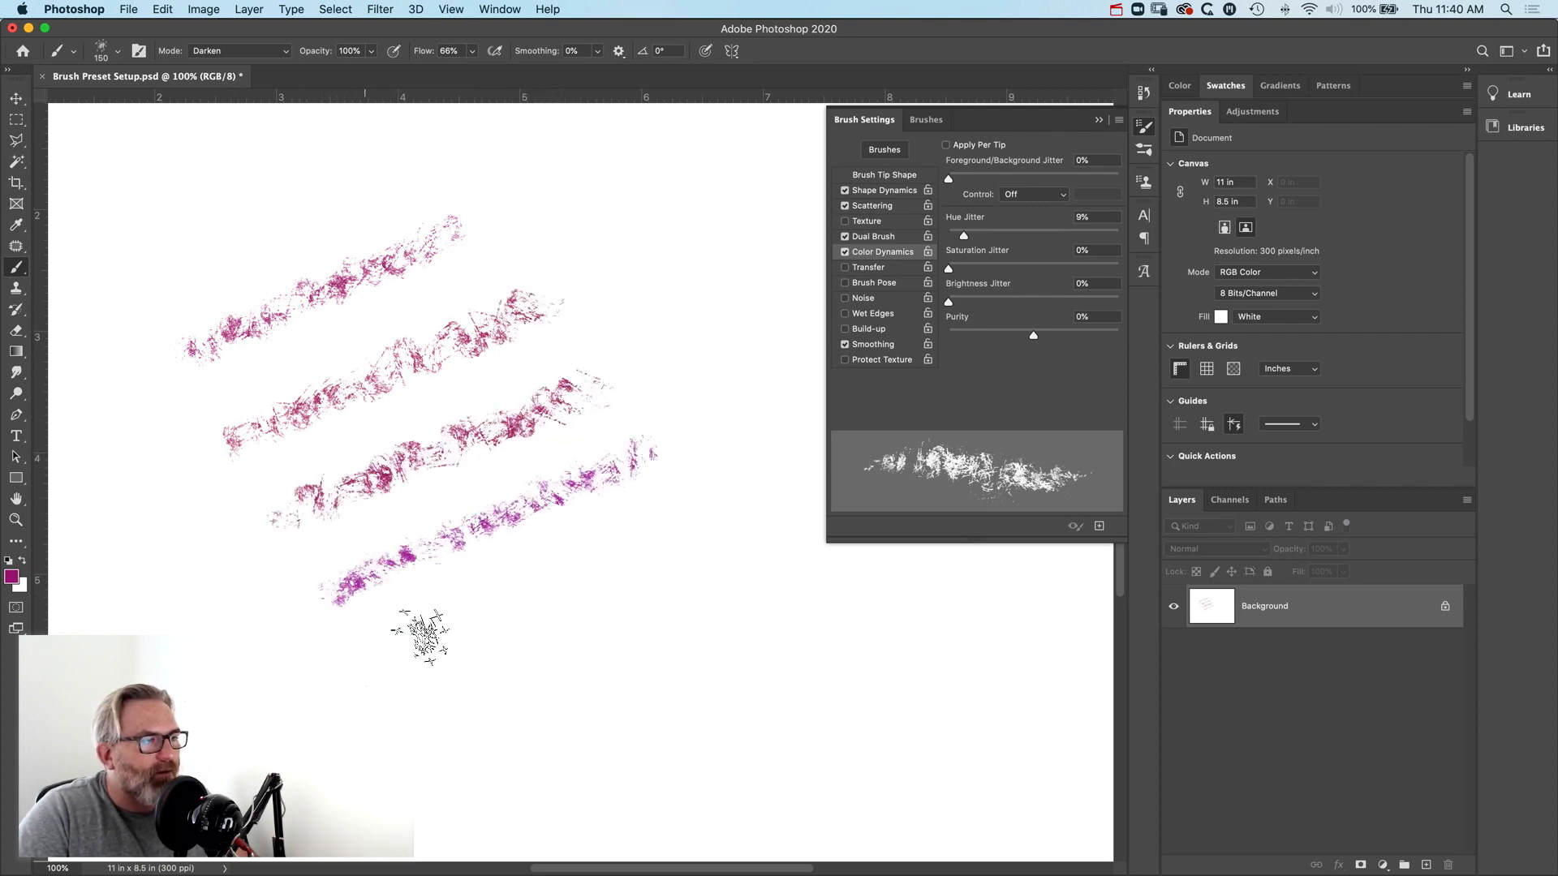
{"action": "left_click_drag", "start_coordinate": [421, 633], "coordinate": [699, 529]}
- Add overlapping diagonal strokes with subtle 9% hue variation and thicken the top band
{"action": "left_click_drag", "start_coordinate": [160, 281], "coordinate": [425, 153]}
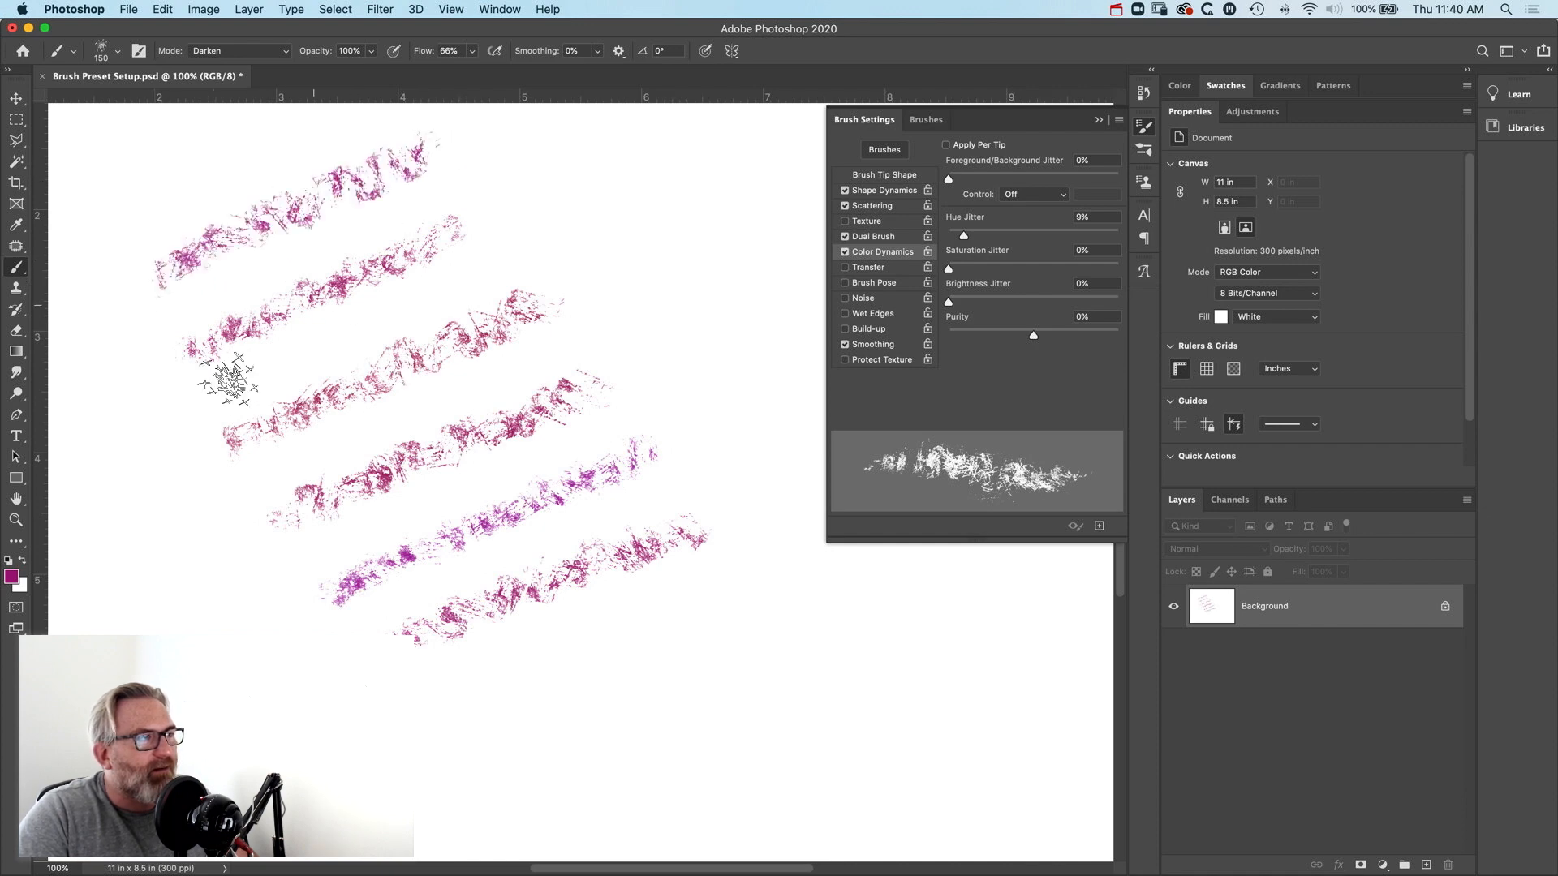
{"action": "left_click_drag", "start_coordinate": [228, 381], "coordinate": [494, 275]}
{"action": "left_click_drag", "start_coordinate": [261, 469], "coordinate": [567, 349]}
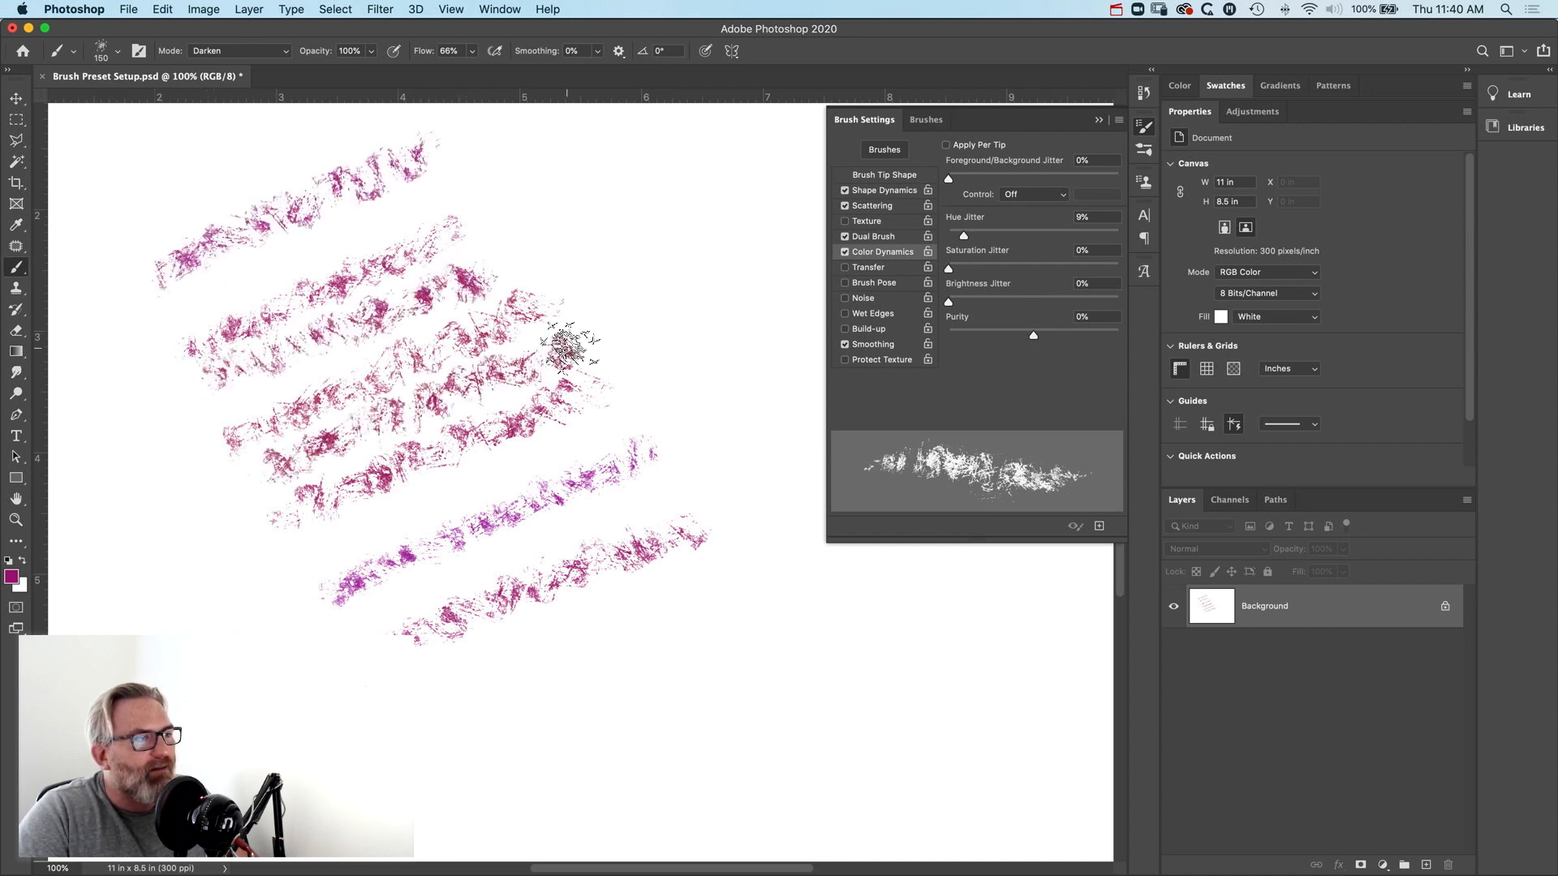
{"action": "left_click_drag", "start_coordinate": [306, 548], "coordinate": [621, 429]}
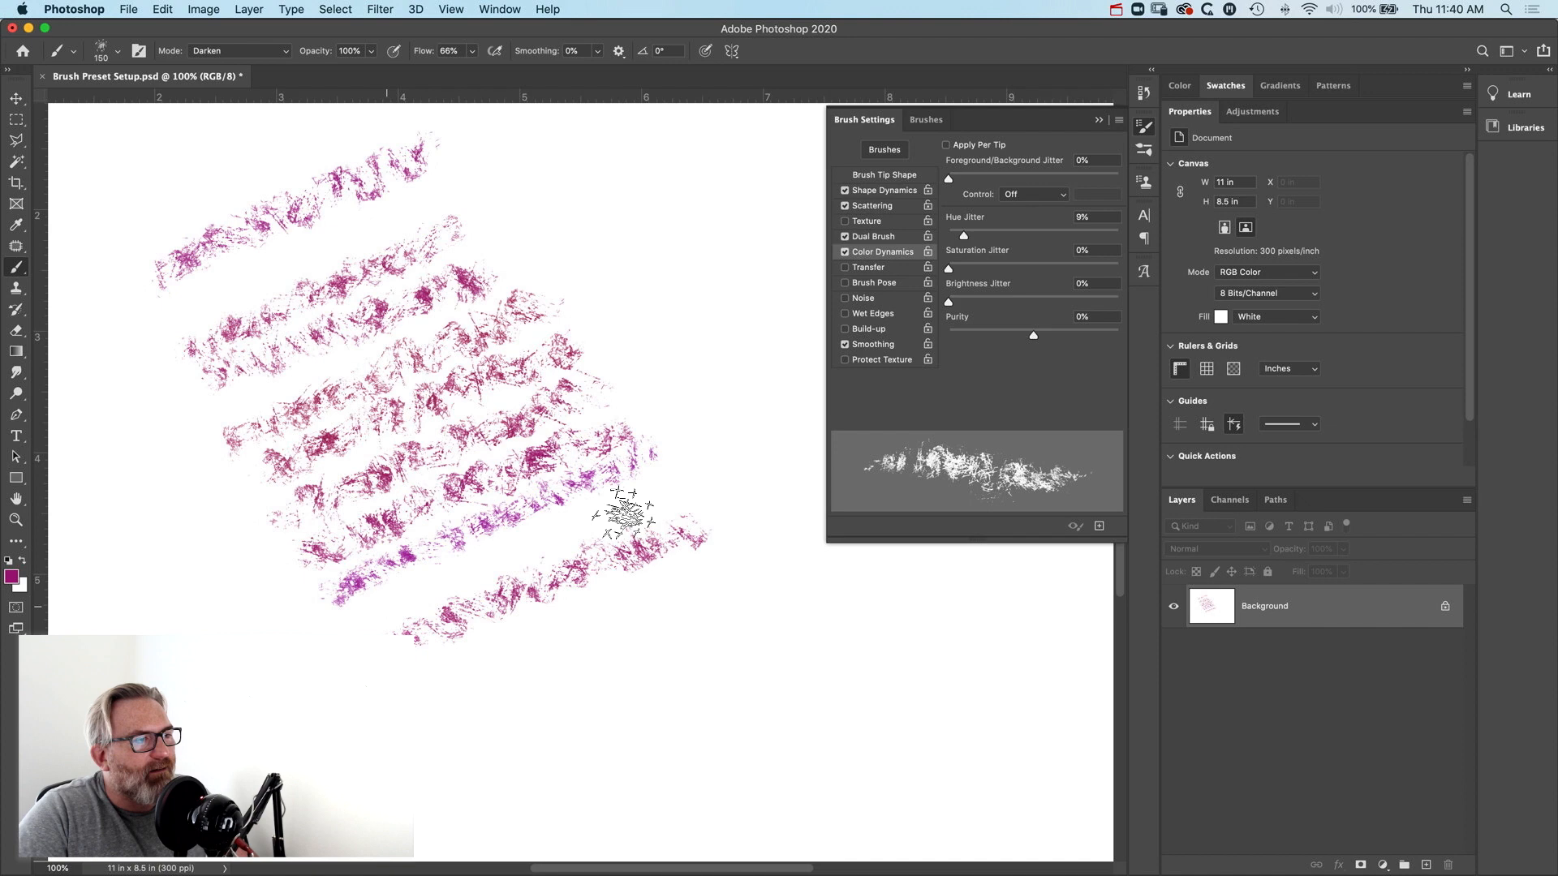
{"action": "left_click_drag", "start_coordinate": [456, 182], "coordinate": [448, 314]}
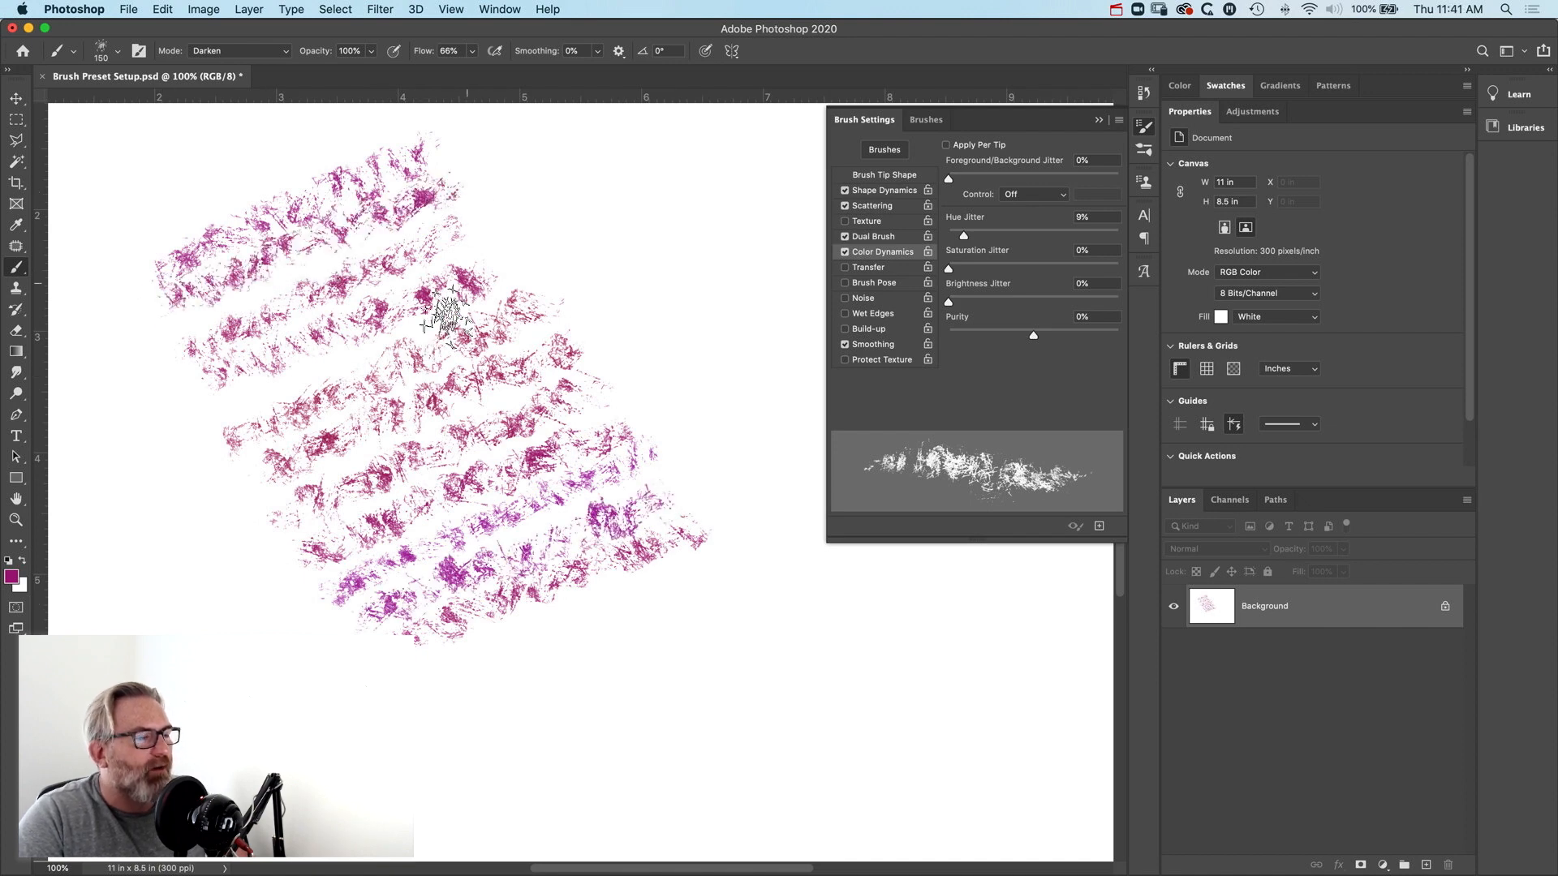